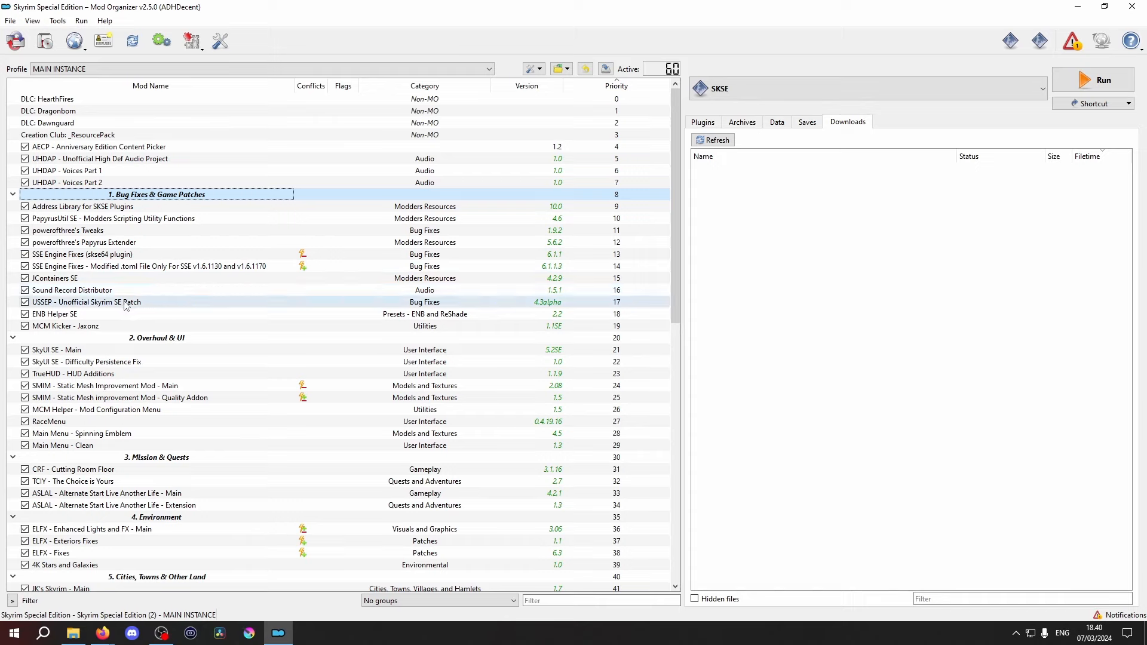
# Move USSEP to the start of 1. Bug Fixes & Game Patches and XP32 - XPMSSE directly after the modified SSE Engine Fixes entry
pyautogui.moveTo(89, 302); pyautogui.dragTo(112, 209)
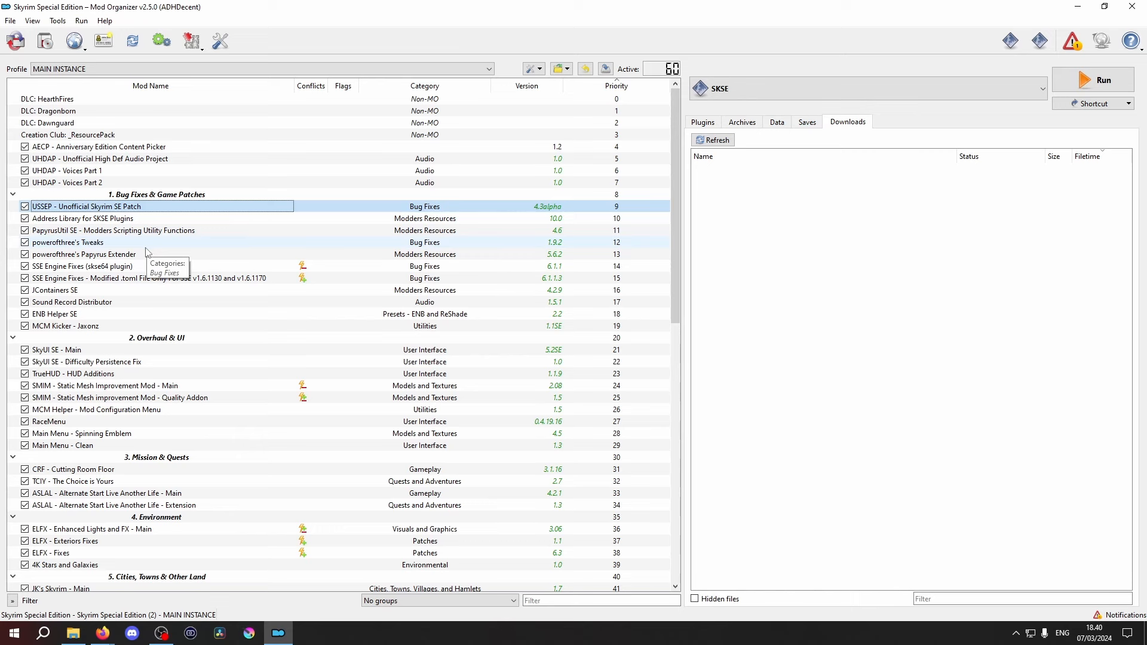
pyautogui.scroll(-15, 146, 252)
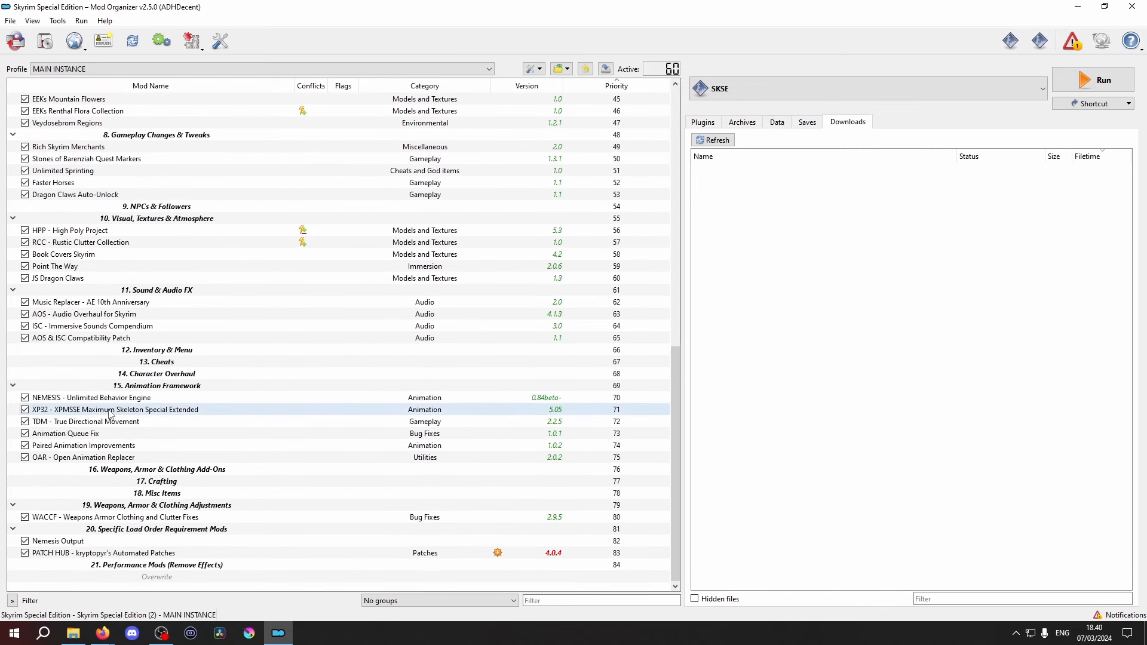
pyautogui.moveTo(111, 413); pyautogui.dragTo(107, 290)
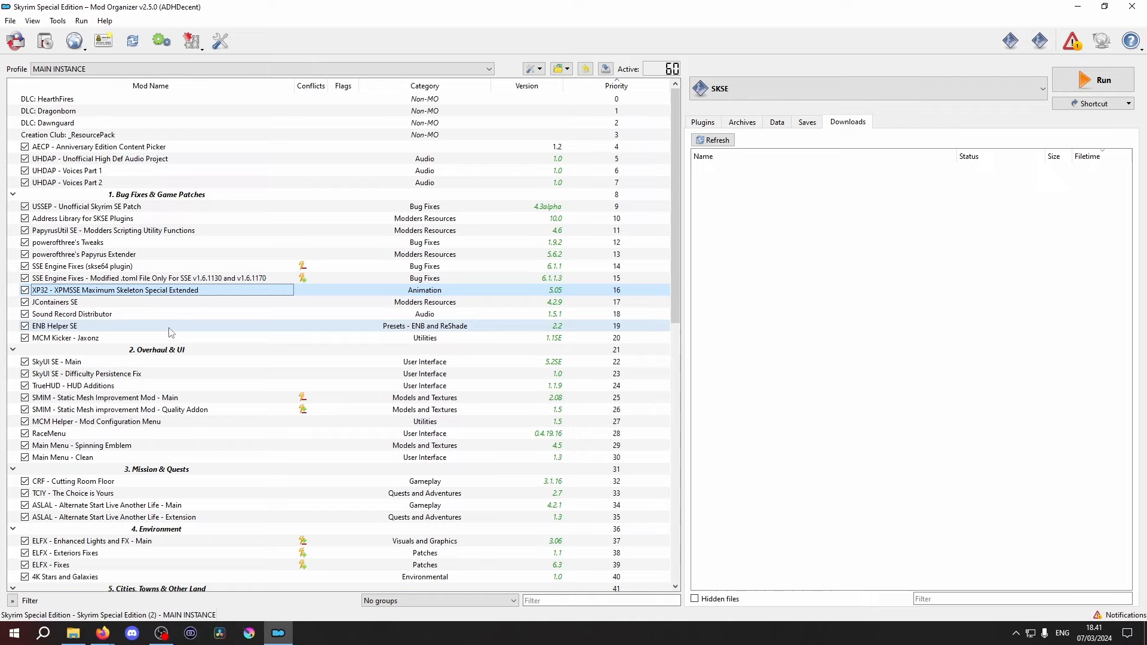
# Move MCM Kicker - Jaxonz below SkyUI SE - Difficulty Persistence Fix, and place MCM Helper - Mod Configuration Menu directly above it
pyautogui.click(117, 341)
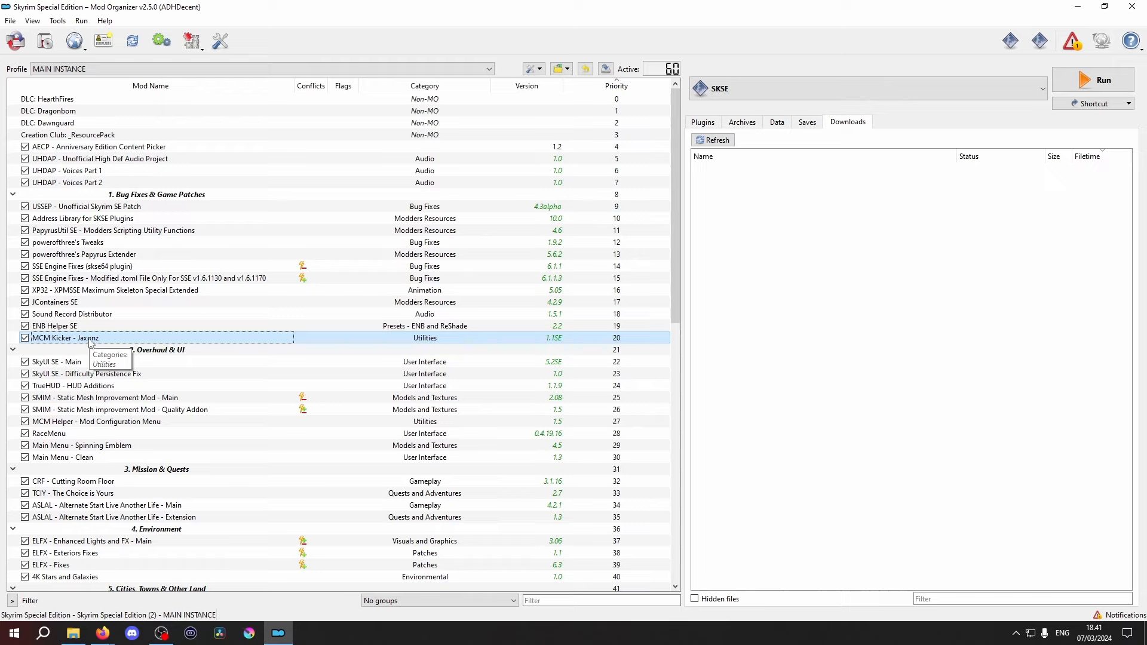
pyautogui.moveTo(91, 342); pyautogui.dragTo(91, 385)
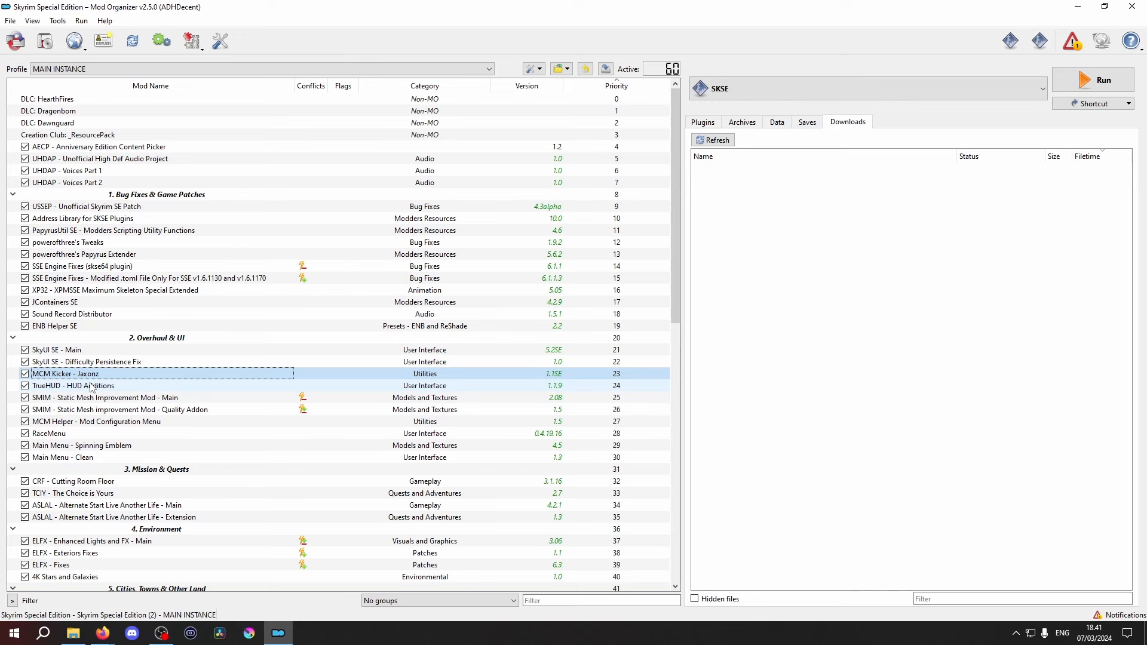
pyautogui.scroll(-4, 91, 387)
pyautogui.click(99, 277)
pyautogui.moveTo(101, 281); pyautogui.dragTo(85, 227)
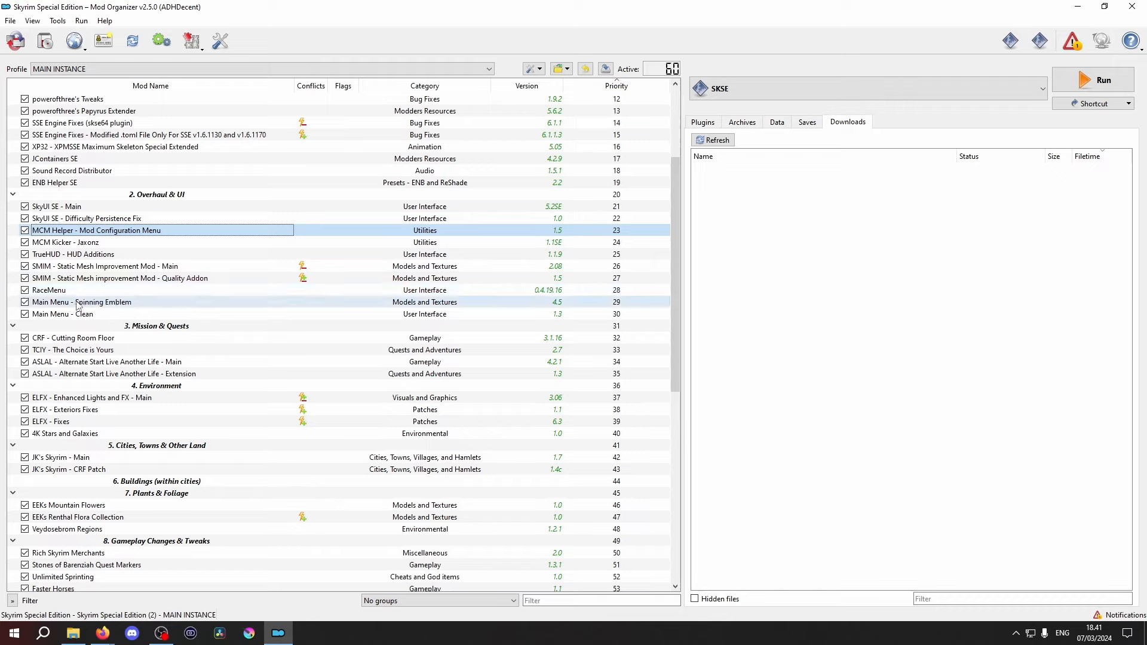
# Move Main Menu - Spinning Emblem and Main Menu - Clean into the 12. Inventory & Menu section
pyautogui.click(78, 304)
pyautogui.keyDown('shift'); pyautogui.click(86, 315); pyautogui.keyUp('shift')
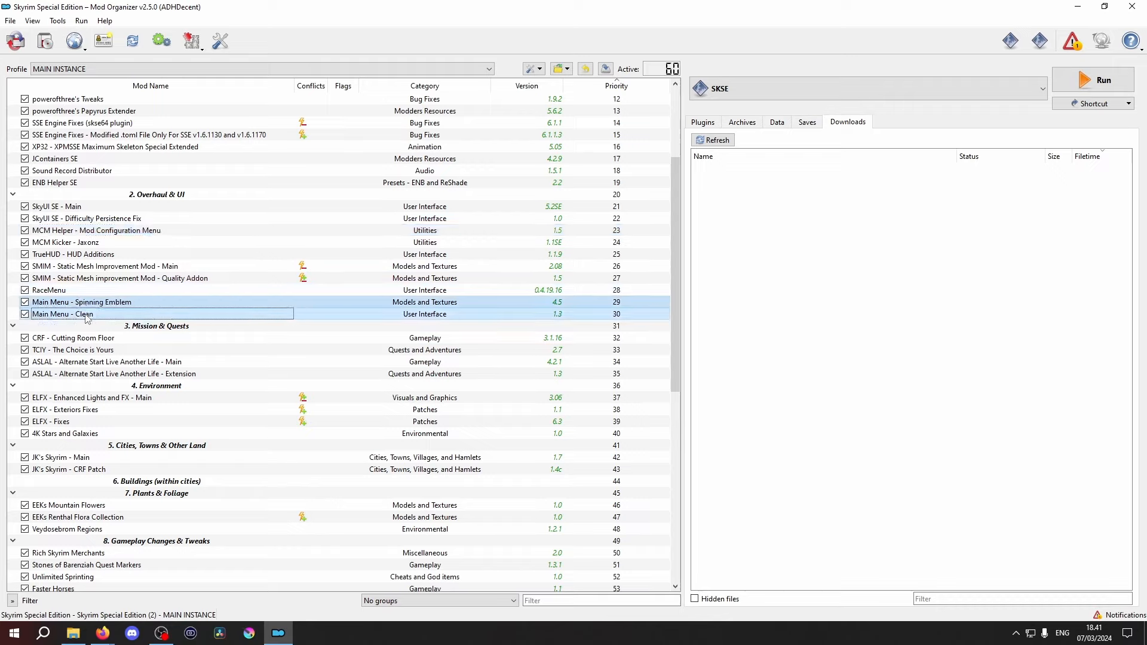
pyautogui.moveTo(88, 310); pyautogui.dragTo(79, 573)
pyautogui.scroll(-6, 79, 574)
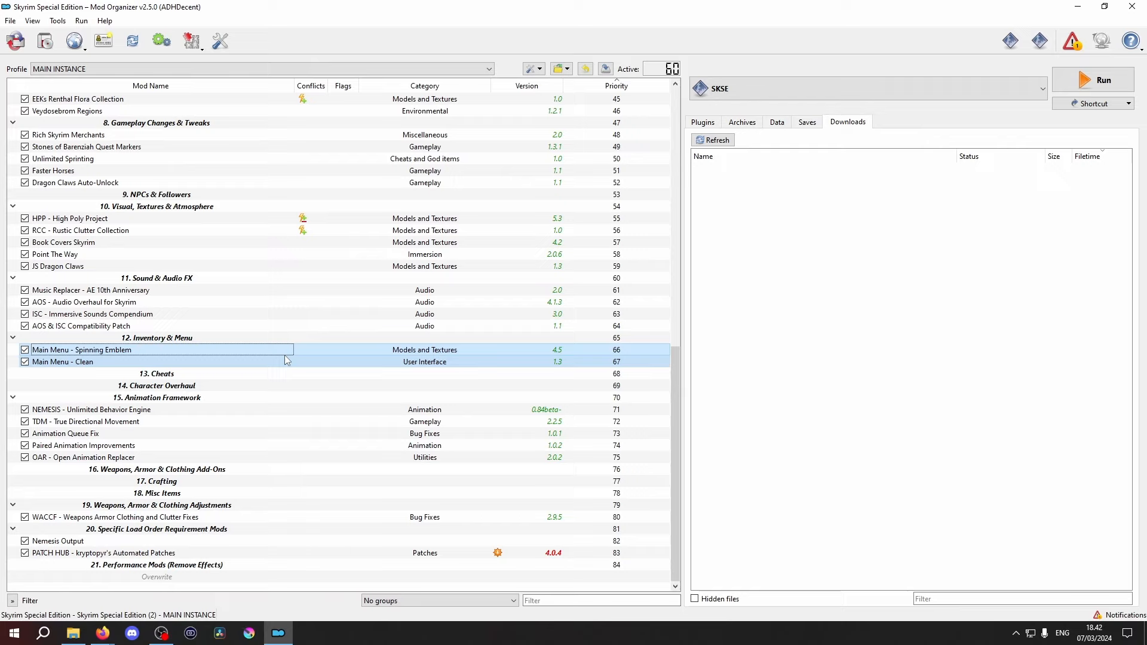
# Move the AOS, ISC and AOS & ISC Compatibility Patch mods below SMIM - Quality Addon, with HPP - High Poly Project directly above them
pyautogui.click(88, 305)
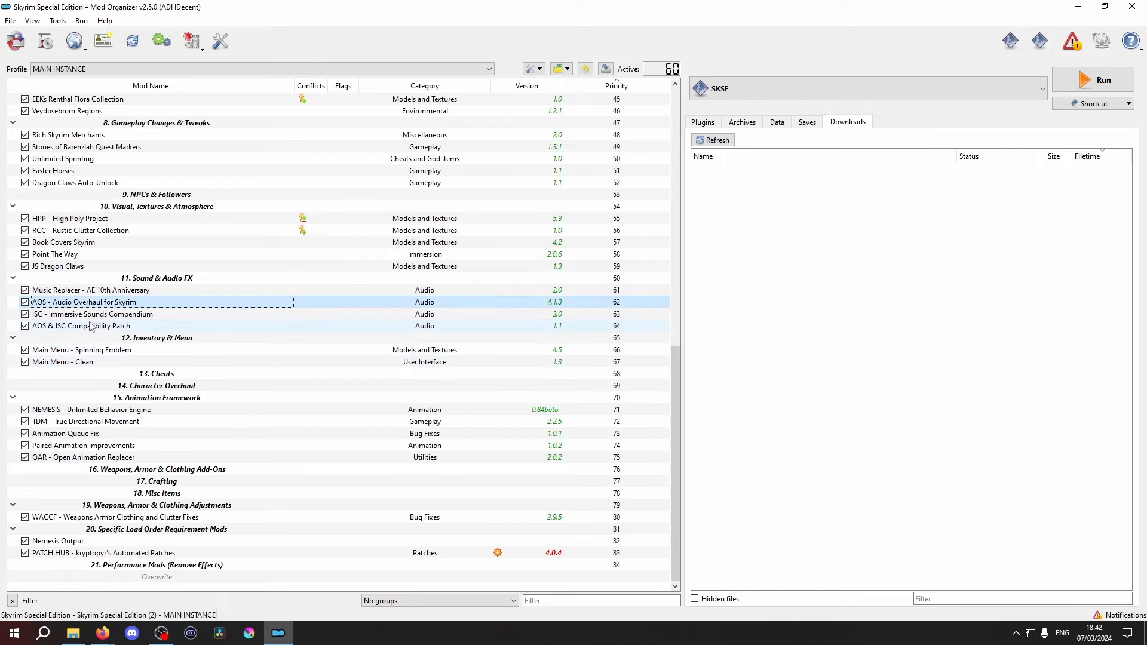
pyautogui.keyDown('shift'); pyautogui.click(93, 327); pyautogui.keyUp('shift')
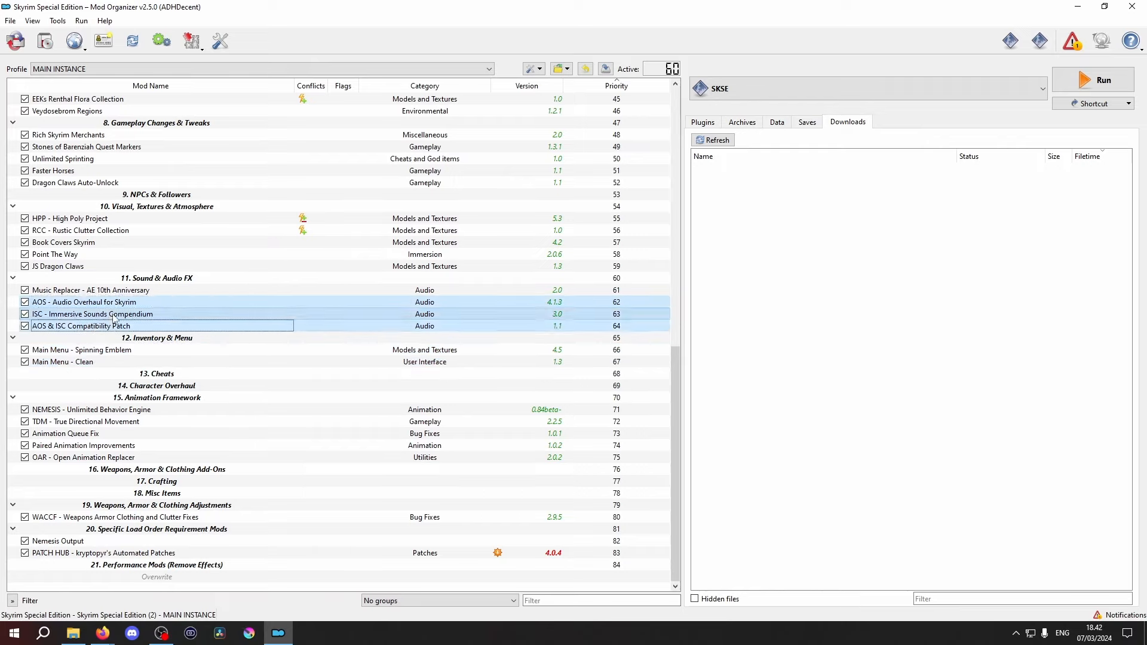
pyautogui.moveTo(115, 318); pyautogui.dragTo(116, 428)
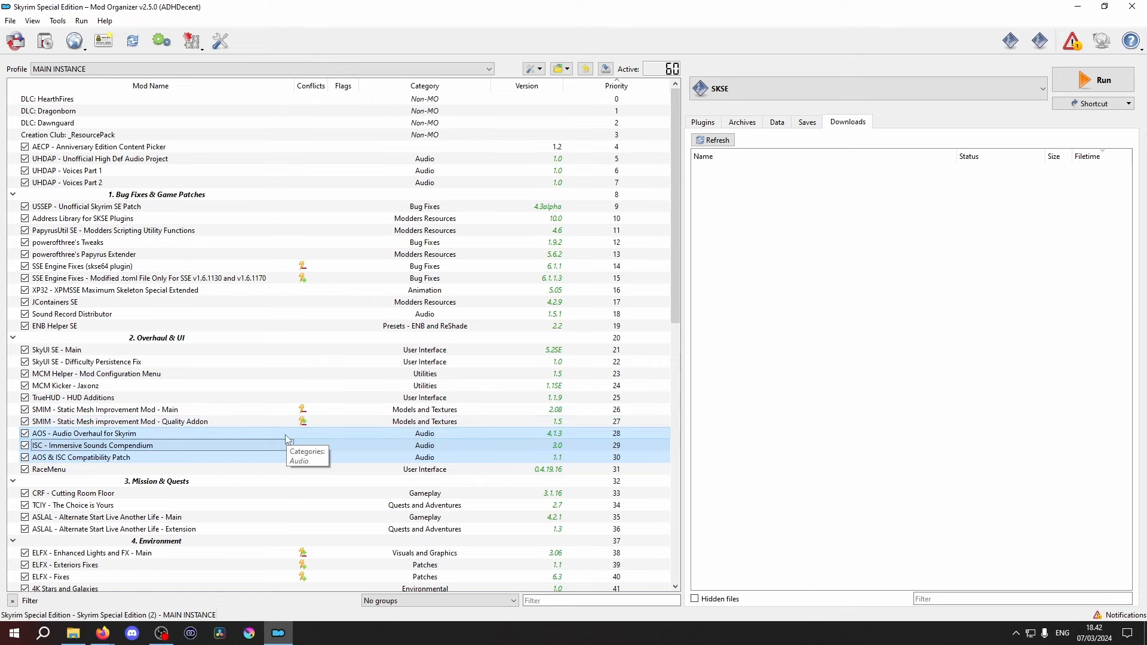
pyautogui.scroll(-9, 287, 439)
pyautogui.moveTo(113, 469); pyautogui.dragTo(125, 181)
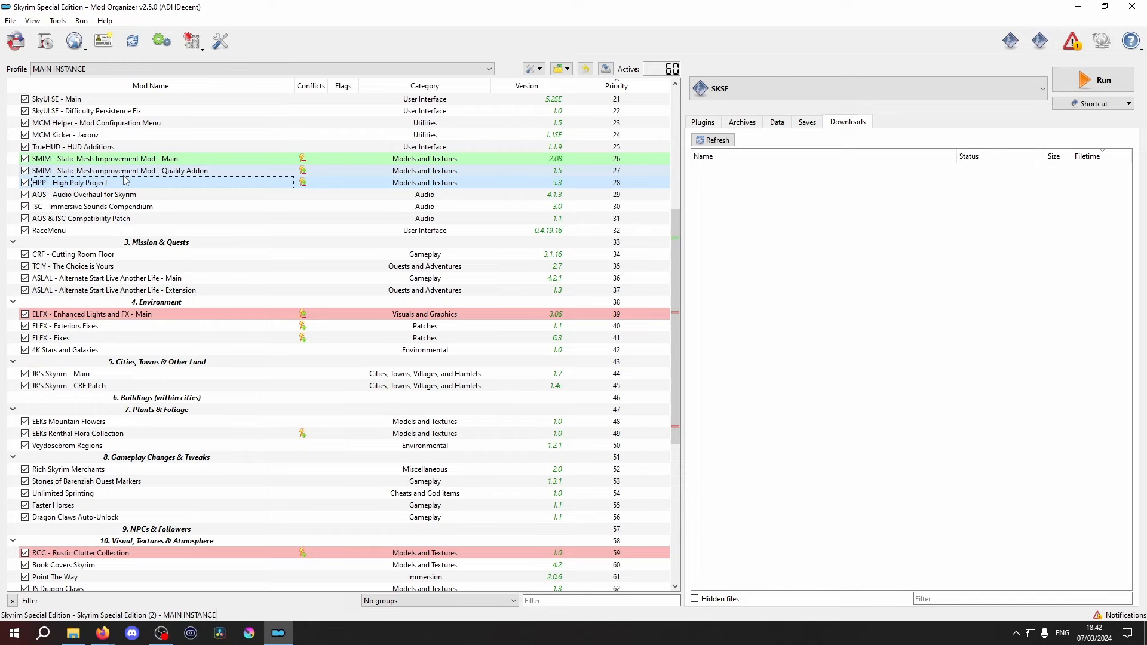
# Move RCC - Rustic Clutter Collection below RaceMenu and WACCF directly below it, at the end of 2. Overhaul & UI
pyautogui.scroll(-1, 125, 180)
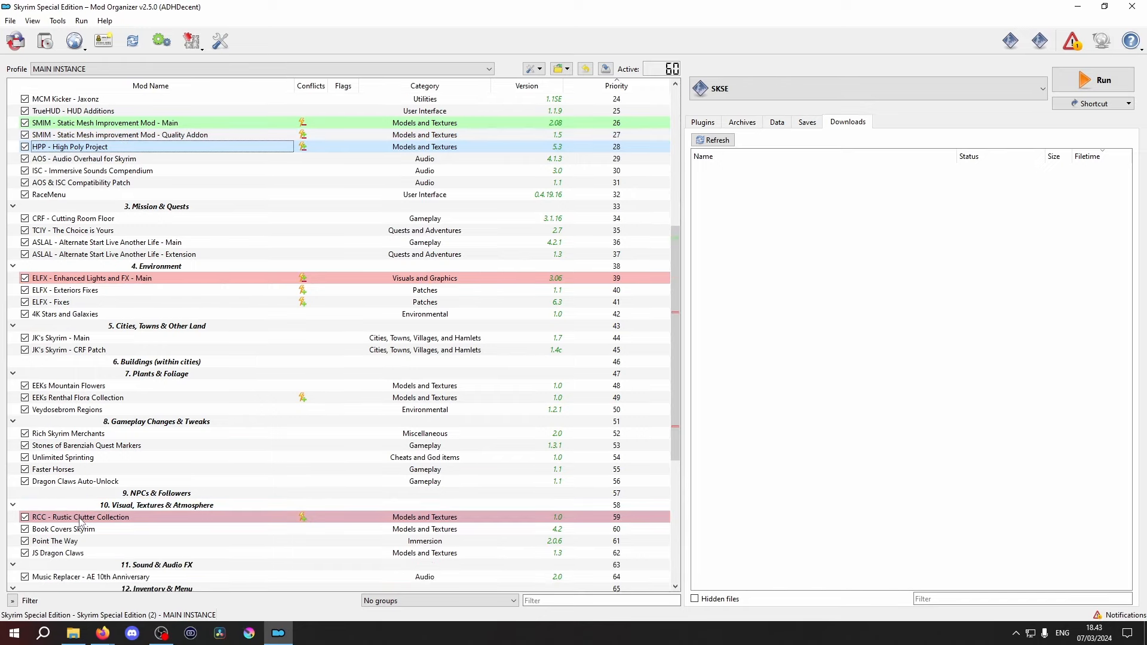
pyautogui.moveTo(80, 518); pyautogui.dragTo(84, 205)
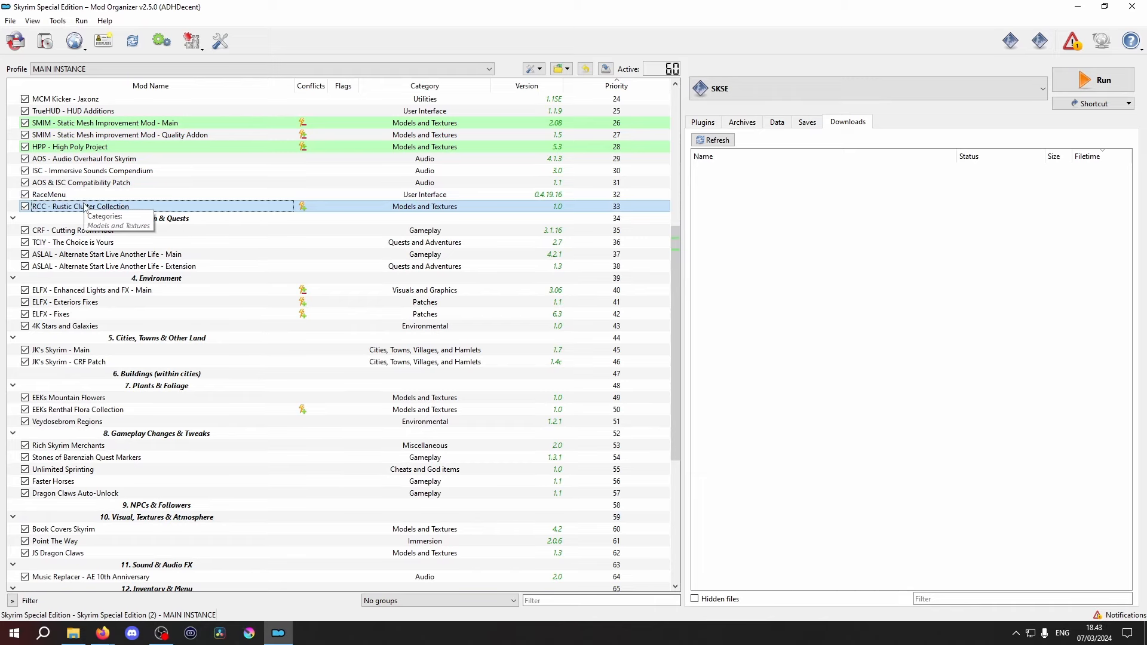
pyautogui.scroll(-7, 84, 206)
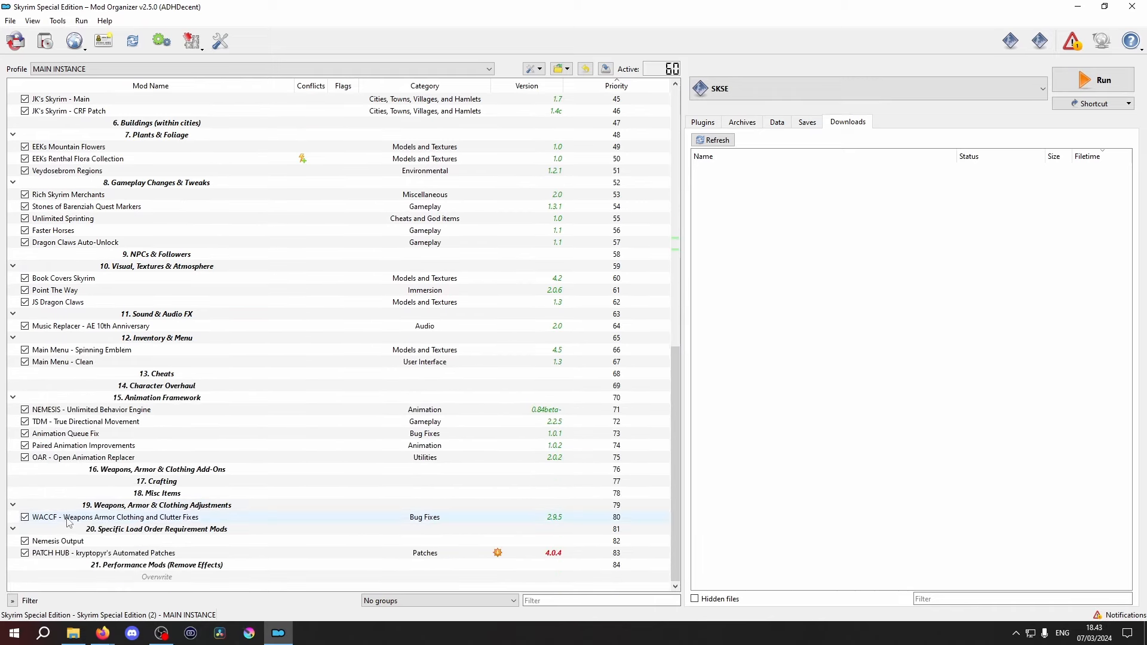
pyautogui.moveTo(69, 523); pyautogui.dragTo(69, 215)
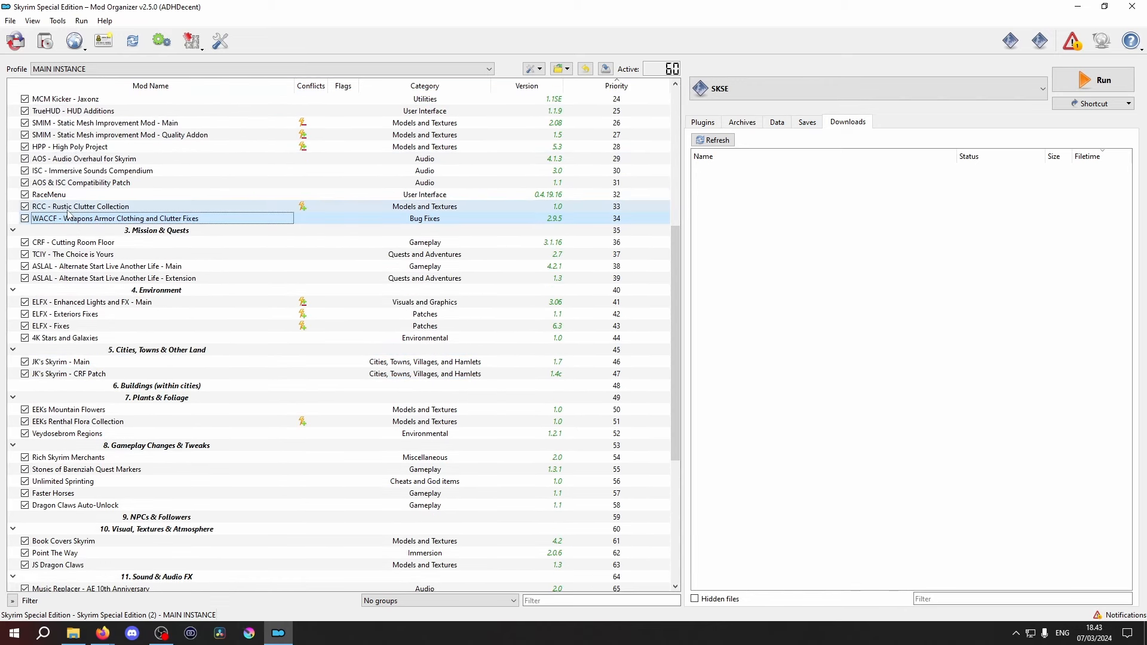
# Move both ASLAL - Alternate Start Live Another Life mods to the end of the load order, under 21. Performance Mods
pyautogui.click(88, 267)
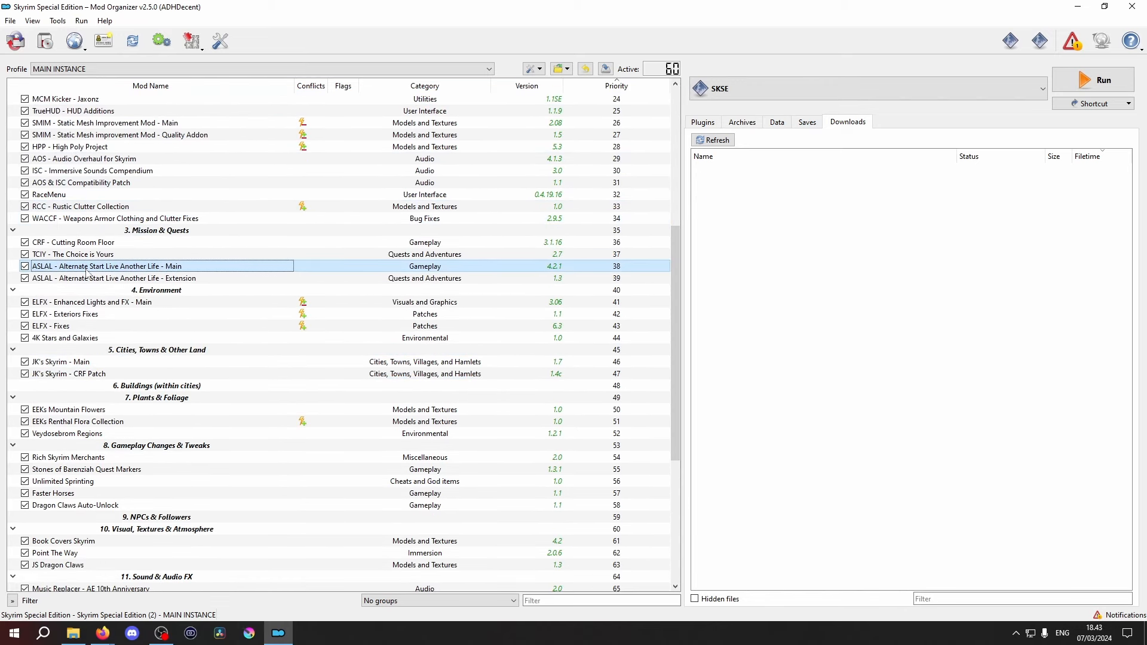
pyautogui.keyDown('shift'); pyautogui.click(88, 279); pyautogui.keyUp('shift')
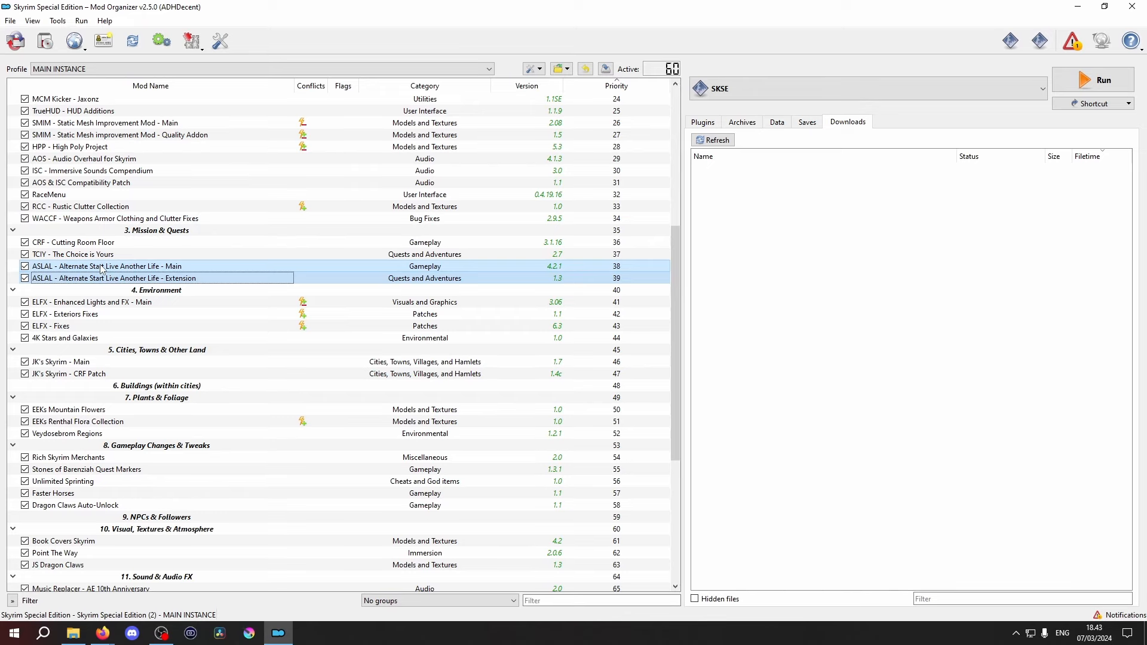
pyautogui.moveTo(100, 270); pyautogui.dragTo(96, 573)
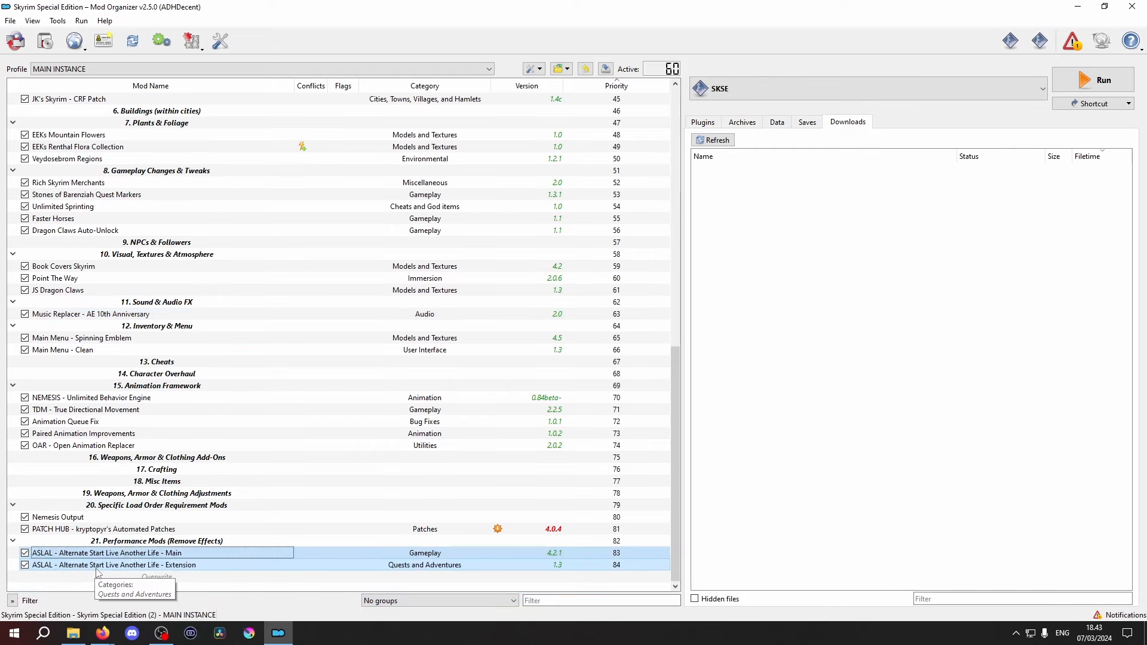
# Move Point The Way to the start of the 4. Environment section
pyautogui.scroll(3, 98, 572)
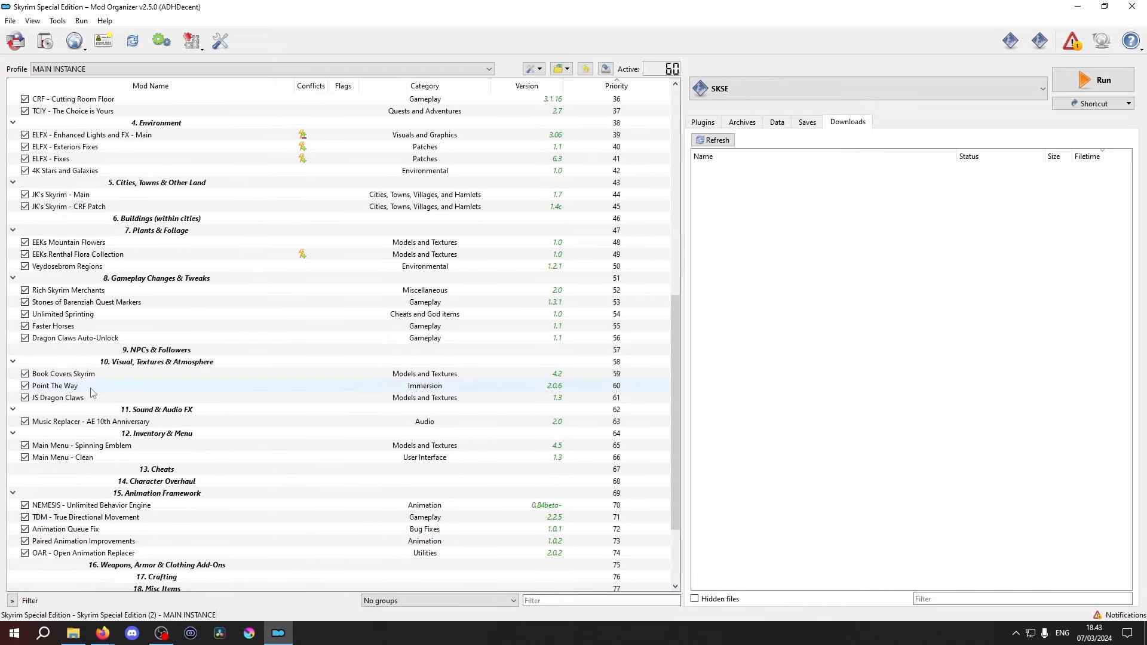
pyautogui.moveTo(87, 386); pyautogui.dragTo(85, 130)
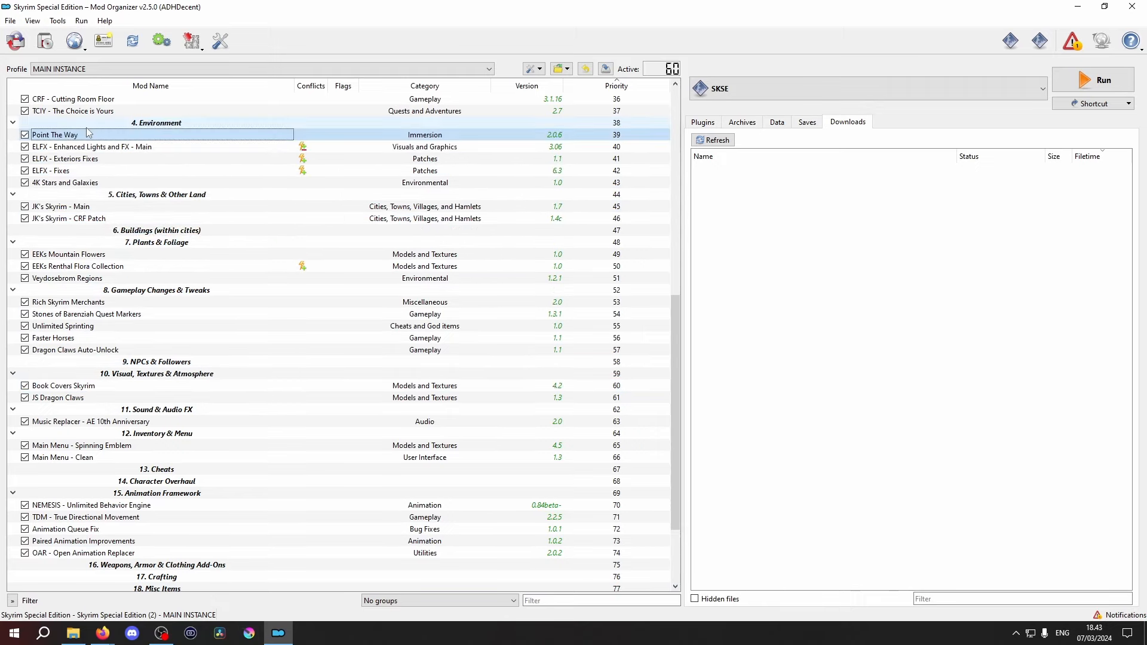
pyautogui.press('Up')
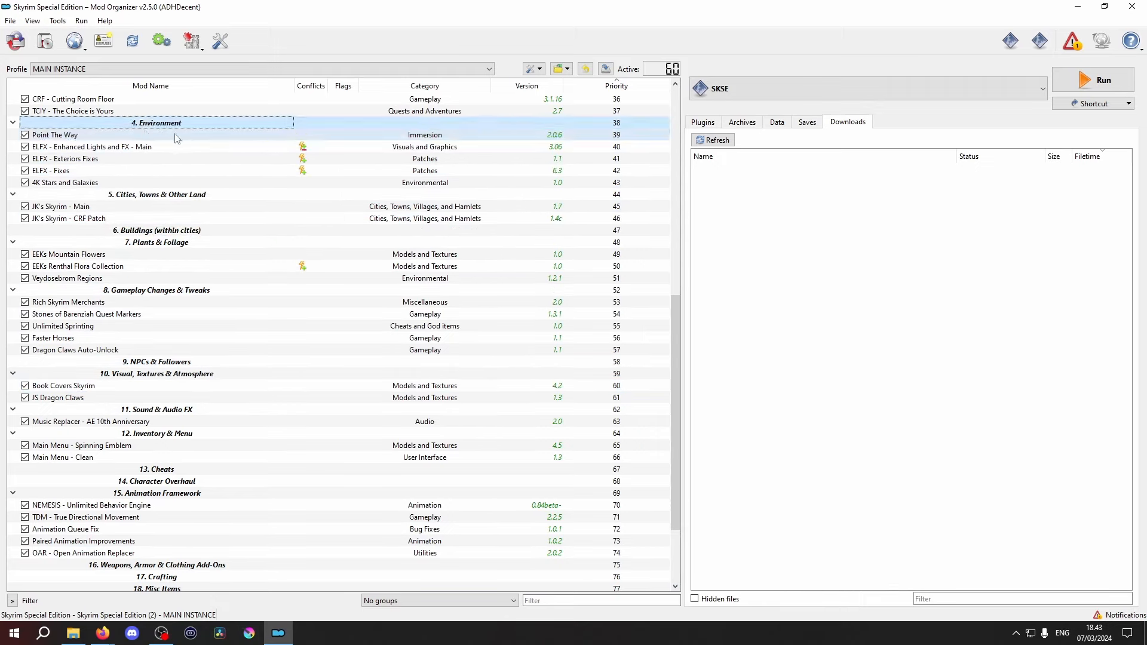
# Move the three ELFX mods to the end of 21. Performance Mods, and place PATCH HUB between ASLAL - Extension and ELFX - Main
pyautogui.click(94, 147)
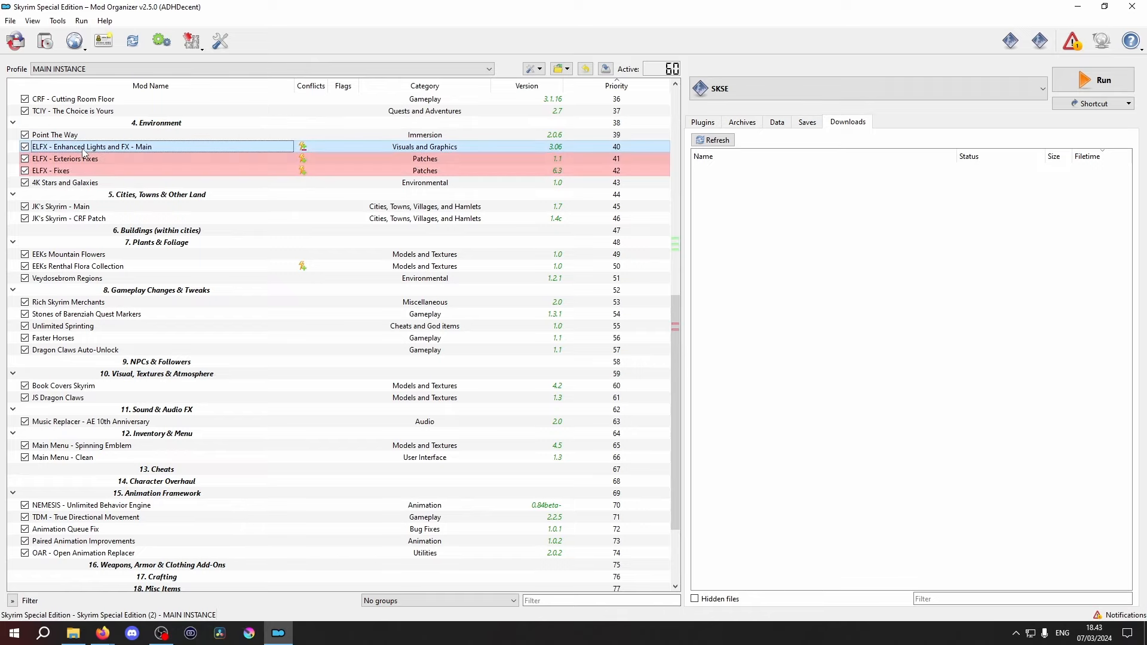
pyautogui.keyDown('shift'); pyautogui.click(81, 172); pyautogui.keyUp('shift')
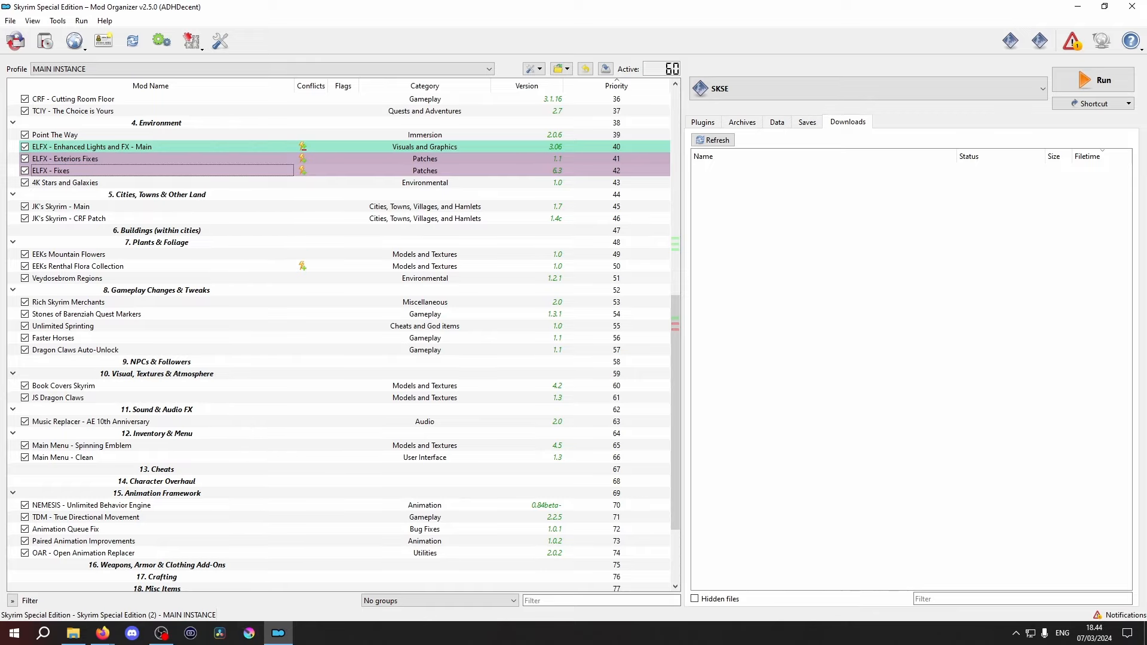
pyautogui.moveTo(107, 159); pyautogui.dragTo(100, 574)
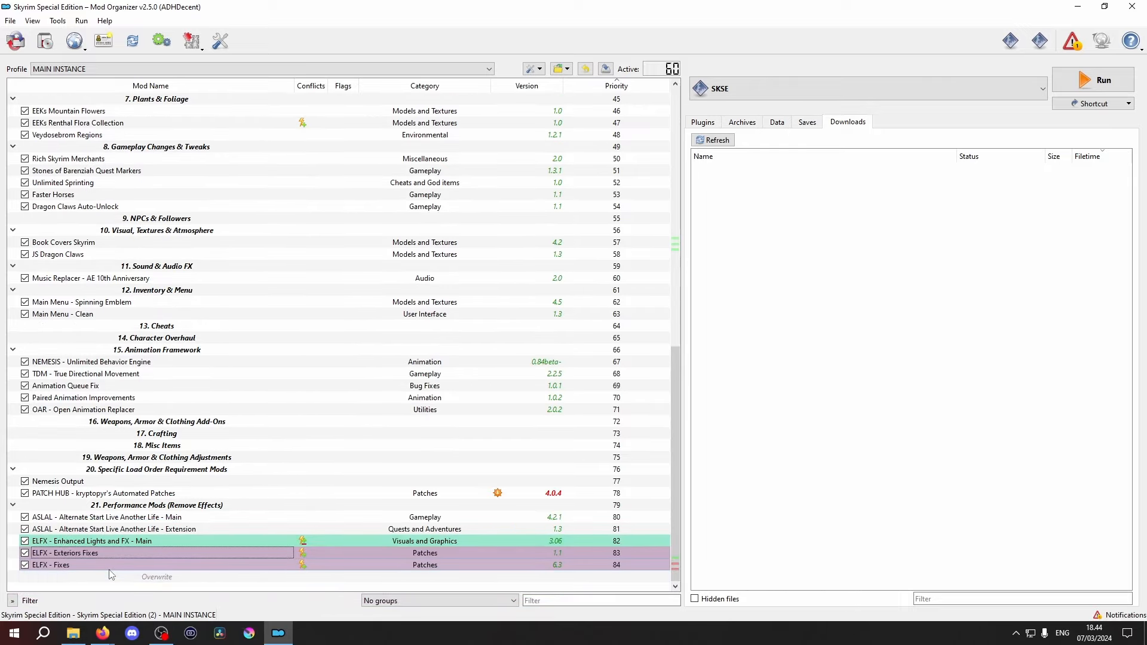
pyautogui.moveTo(83, 495); pyautogui.dragTo(70, 535)
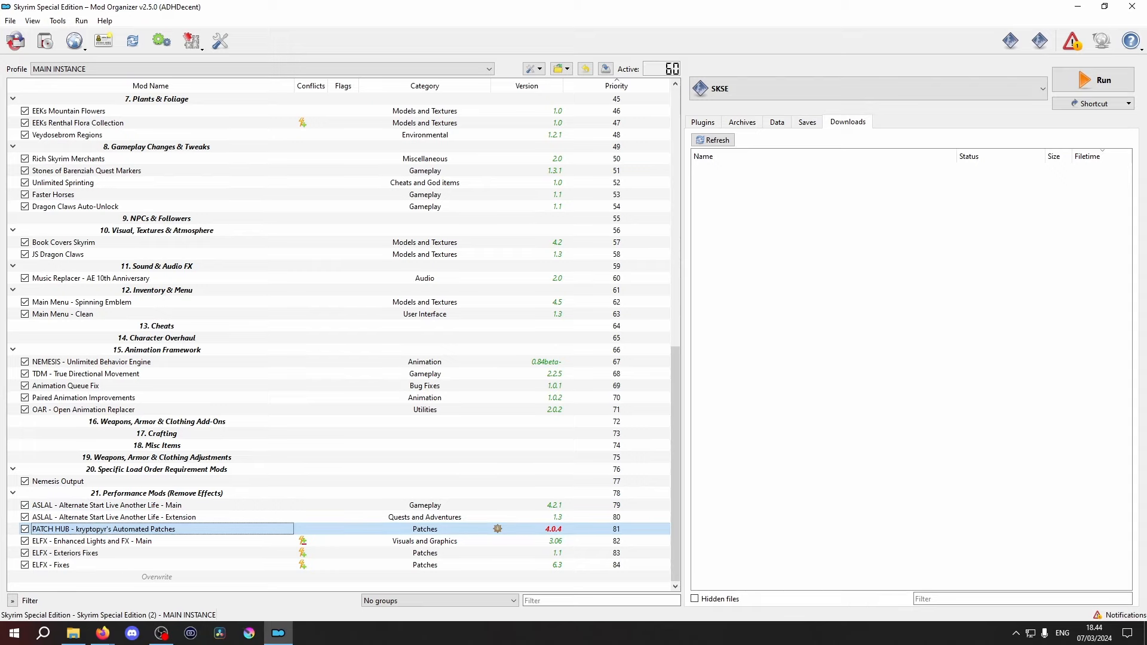
# Move Nemesis Output into the 15. Animation Framework section, next to NEMESIS - Unlimited Behavior Engine
pyautogui.scroll(4, 150, 299)
pyautogui.click(149, 290)
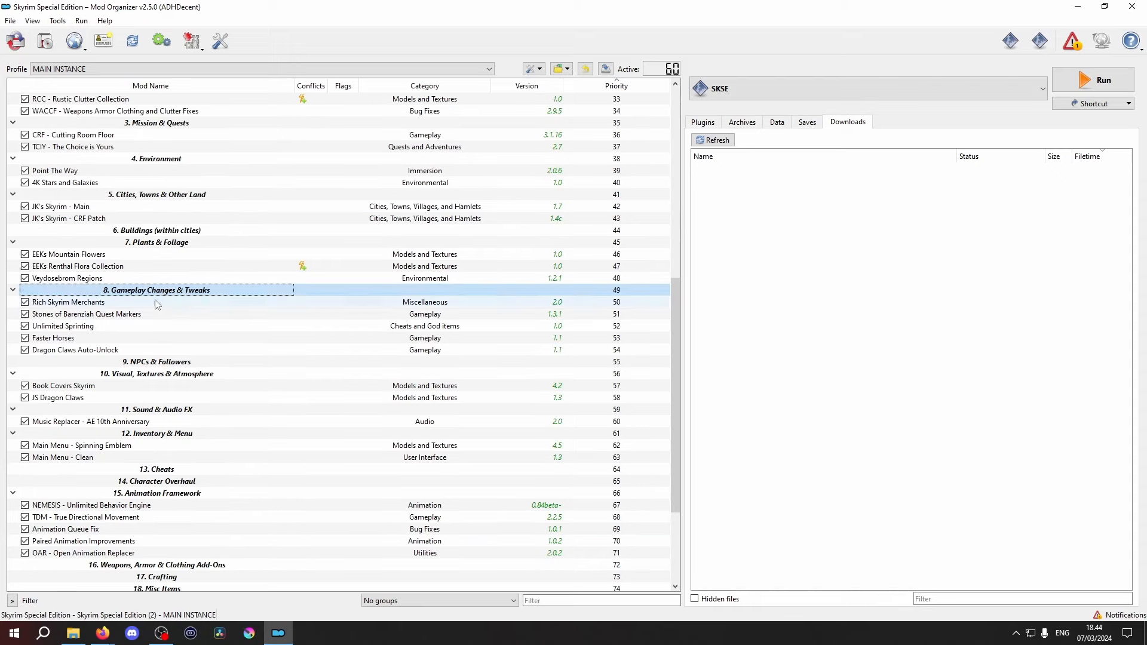
pyautogui.click(150, 373)
pyautogui.scroll(-3, 149, 394)
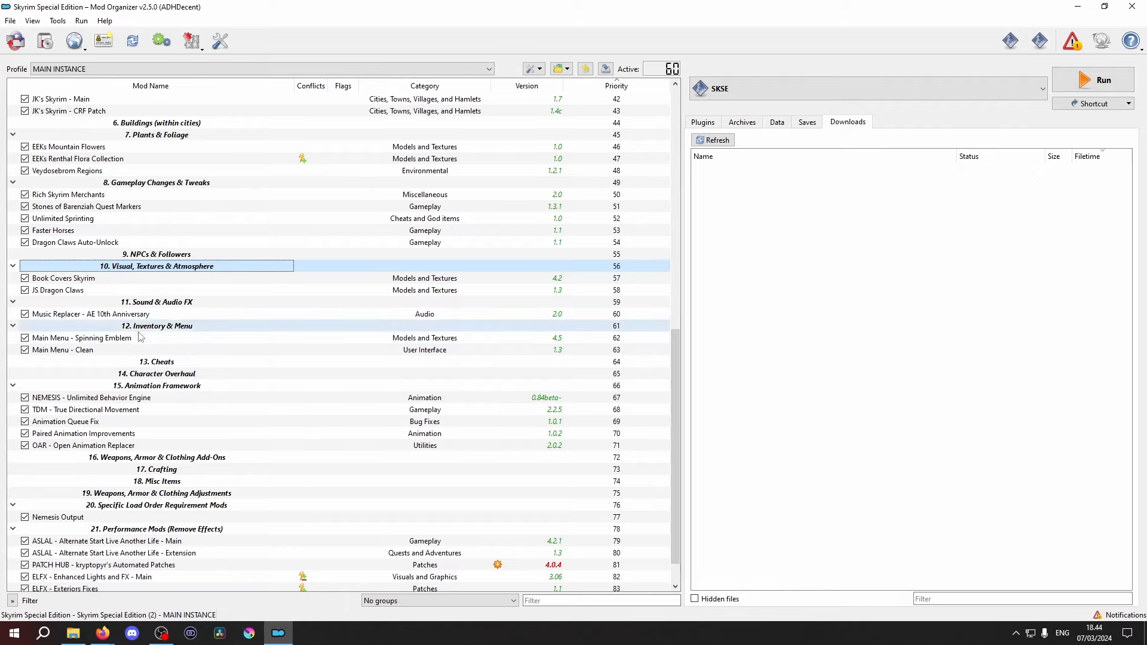
pyautogui.click(145, 398)
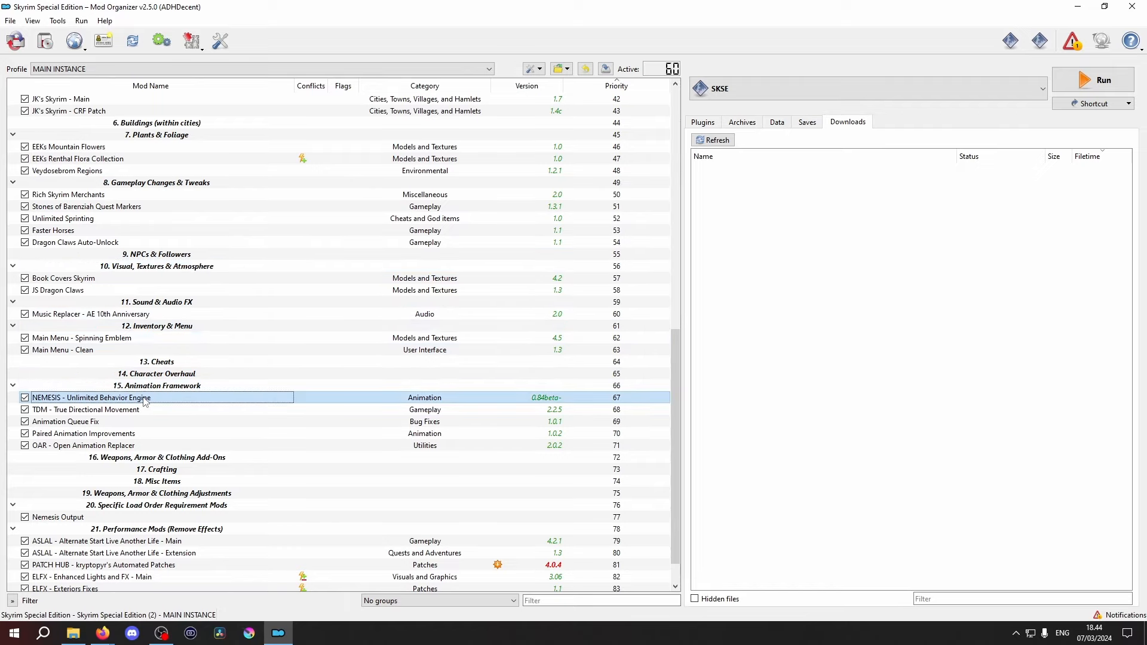
pyautogui.scroll(-1, 157, 408)
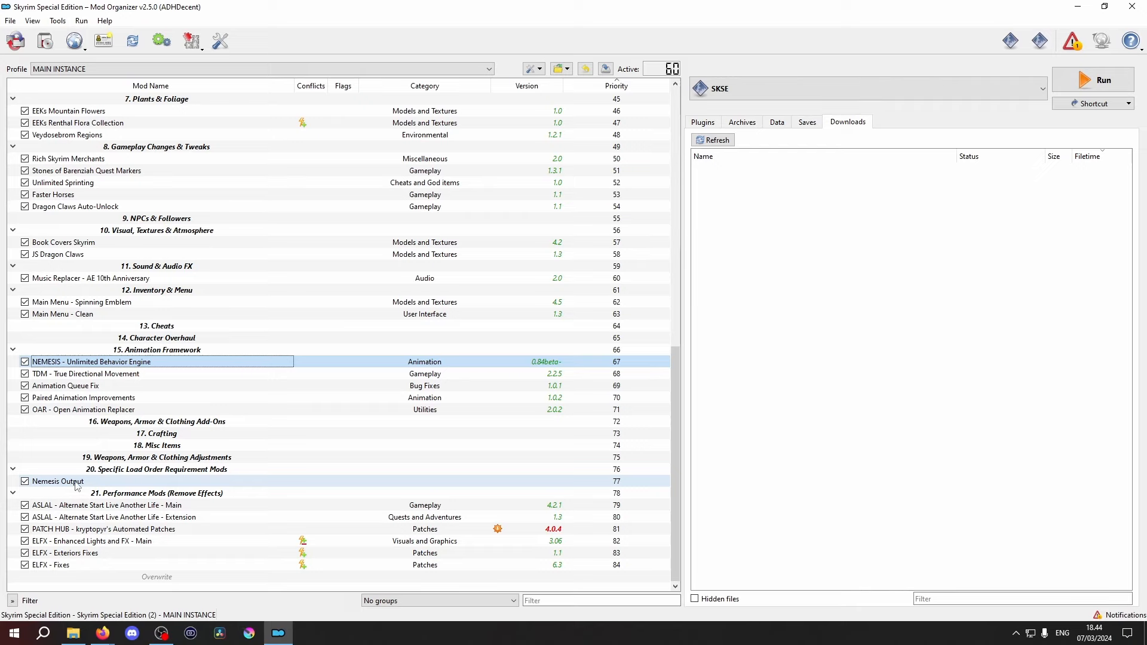
pyautogui.moveTo(78, 485); pyautogui.dragTo(93, 375)
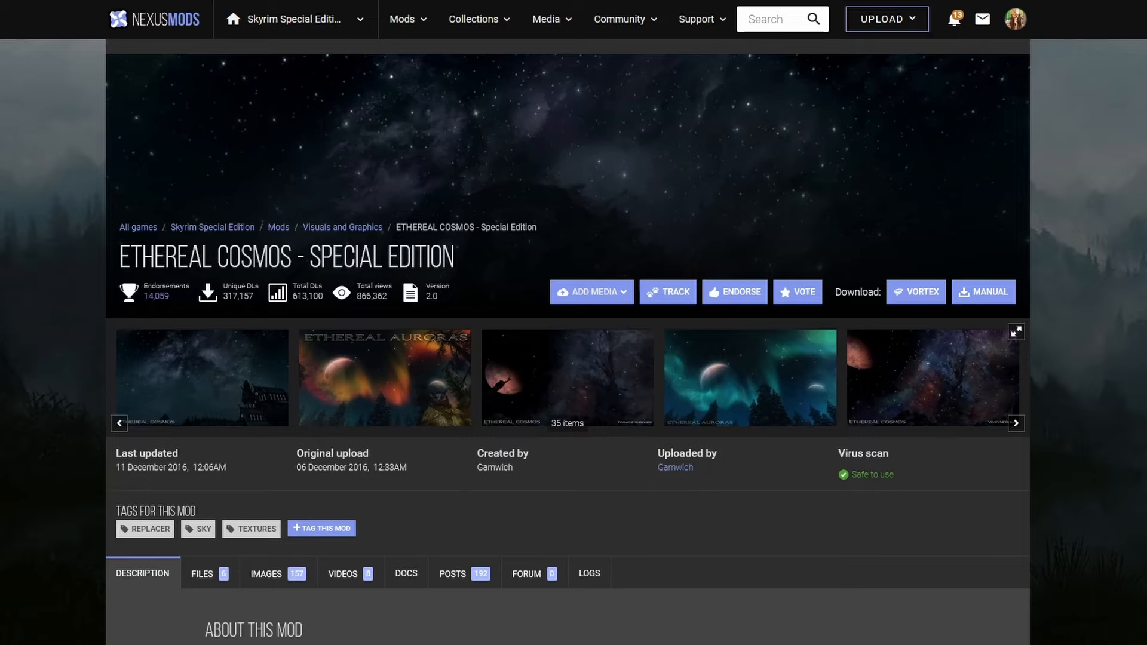
# On the Nexus Mods page, download the main file ETHEREAL COSMOS - Special Edition with the mod manager
pyautogui.click(203, 574)
pyautogui.scroll(-6, 210, 571)
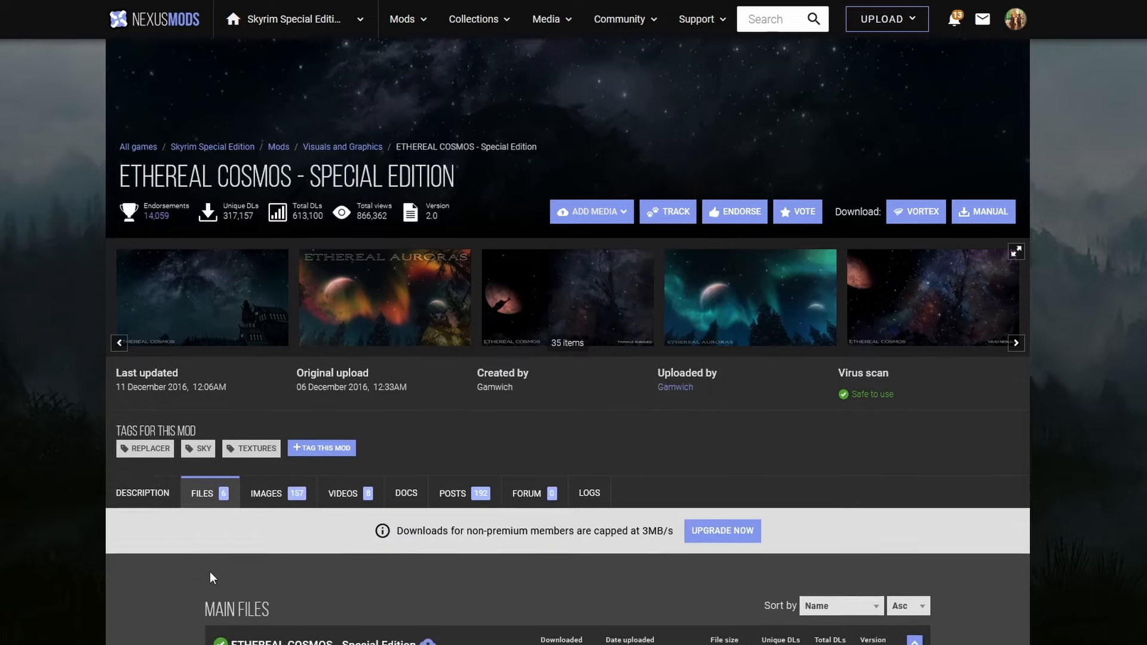
pyautogui.scroll(-1, 210, 573)
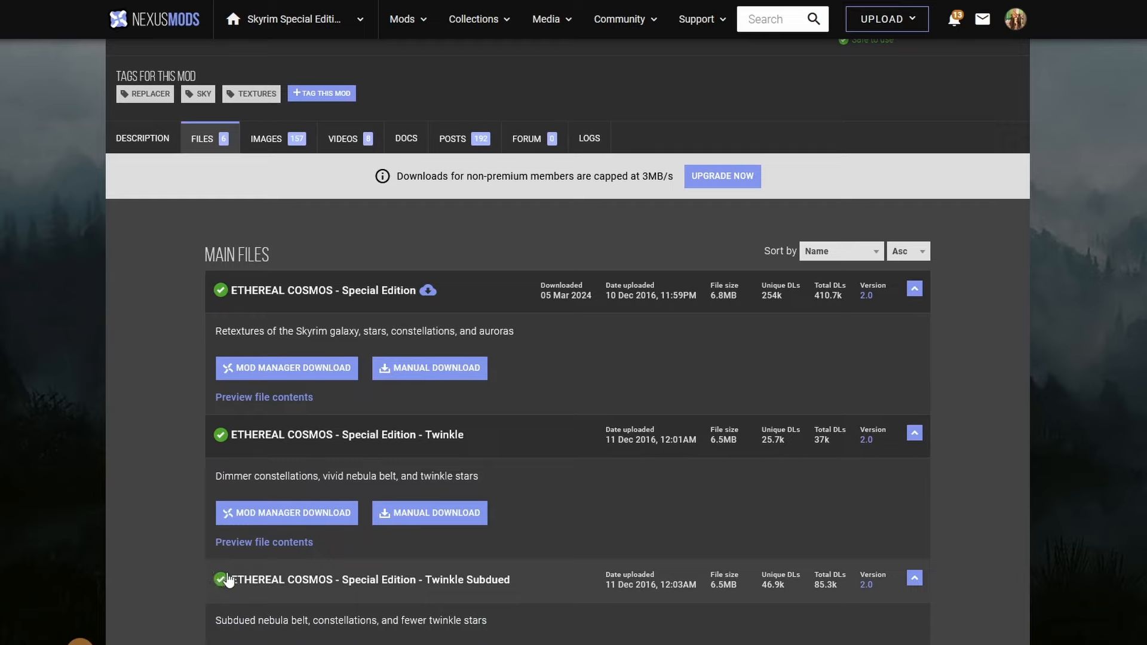
pyautogui.click(289, 368)
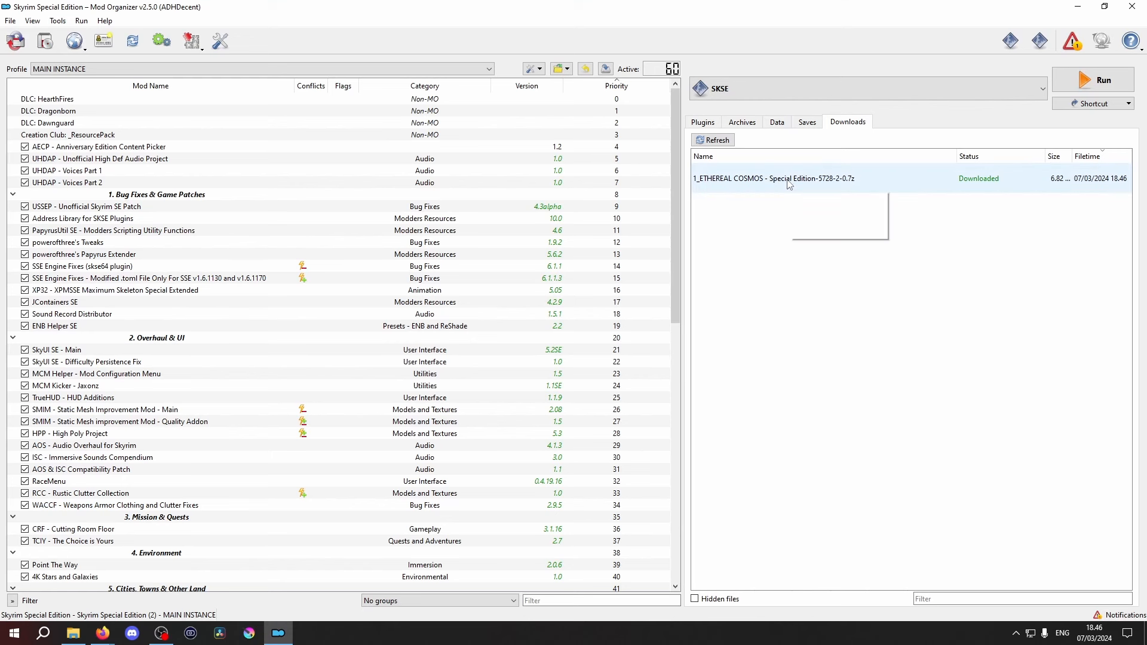
# Install and enable ETHEREAL COSMOS - Special Edition, and place it directly below 4K Stars and Galaxies in the 4. Environment section
pyautogui.doubleClick(788, 179)
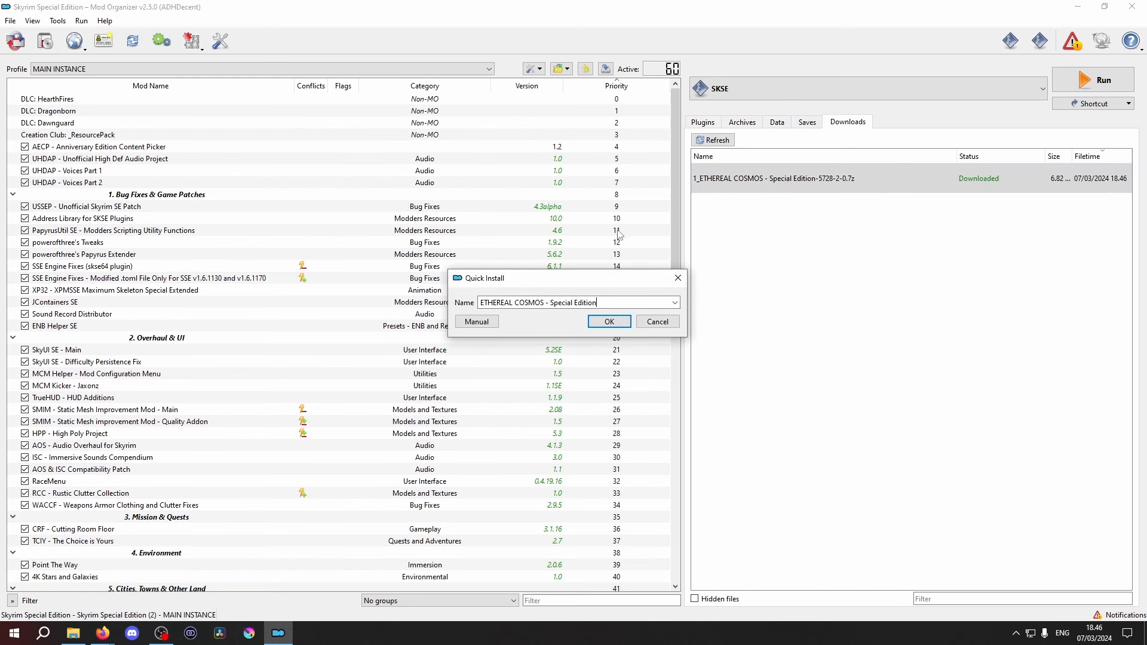
pyautogui.click(609, 321)
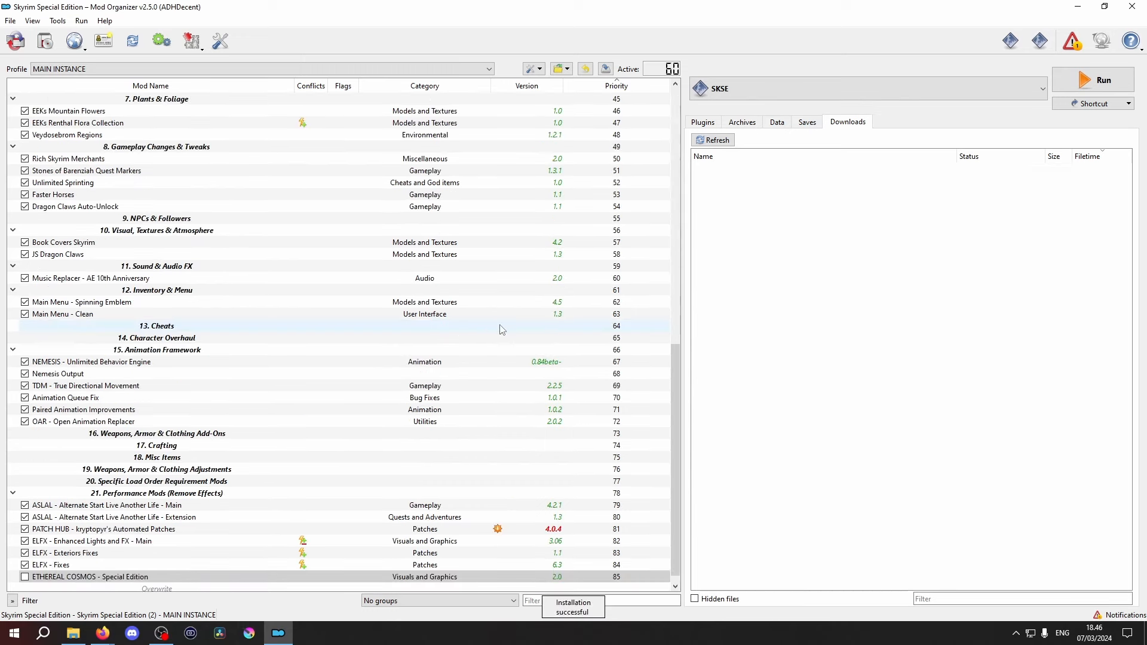
pyautogui.click(25, 578)
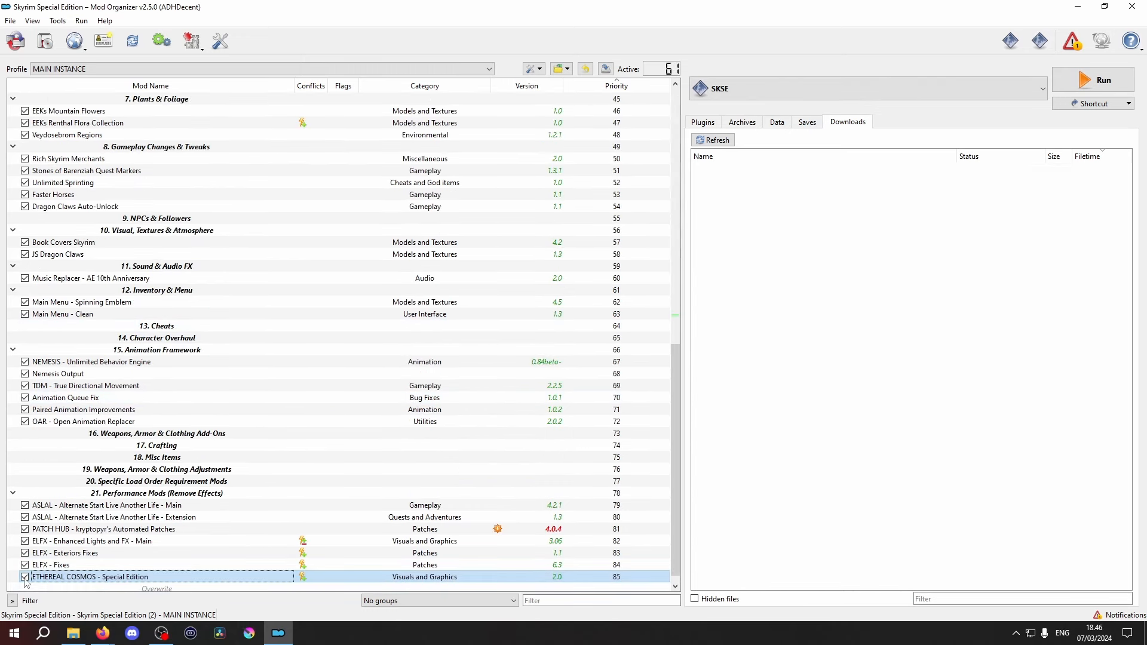
pyautogui.moveTo(54, 583); pyautogui.dragTo(60, 169)
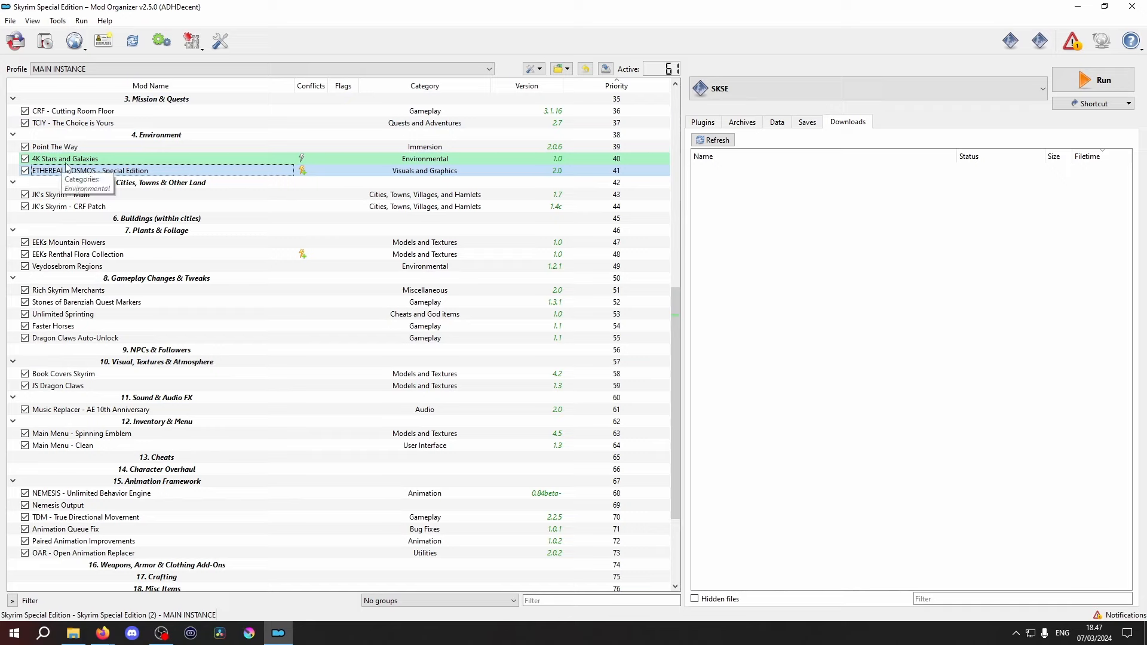
# Remove the 4K Stars and Galaxies mod from the mod list
pyautogui.click(75, 160)
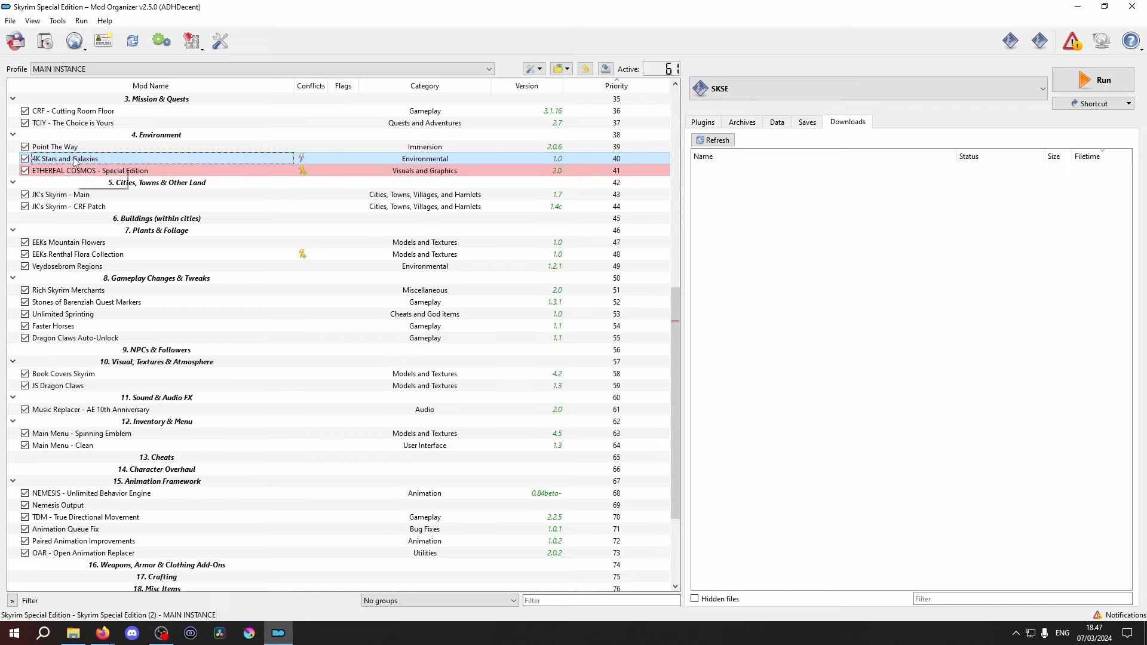
pyautogui.rightClick(80, 164)
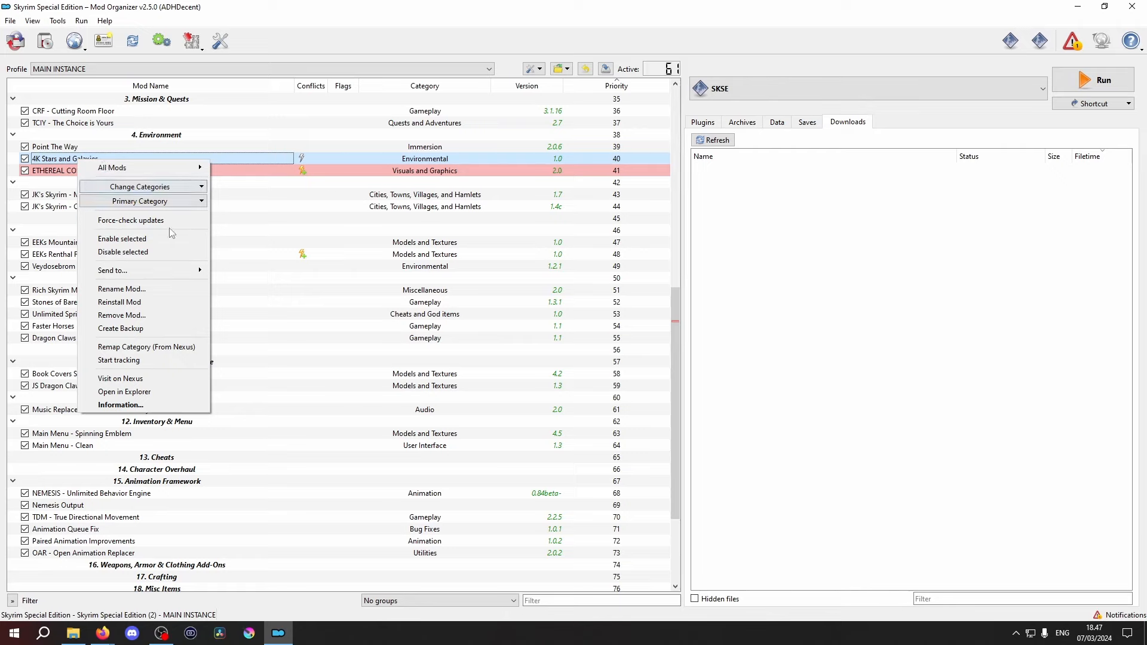
pyautogui.click(149, 316)
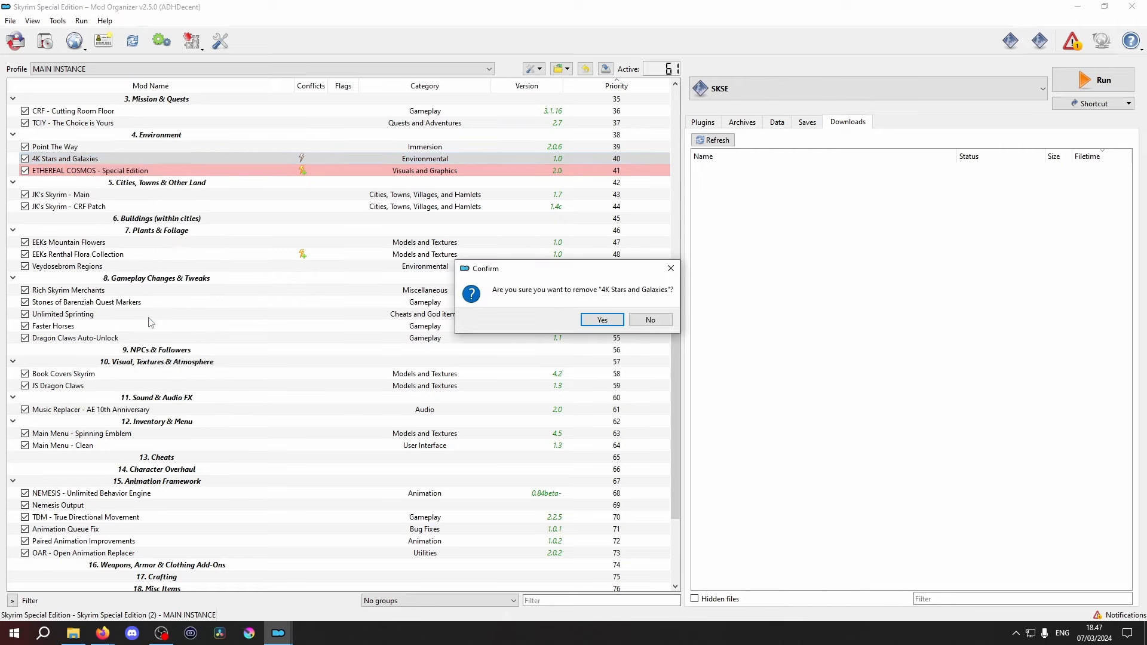
pyautogui.click(608, 321)
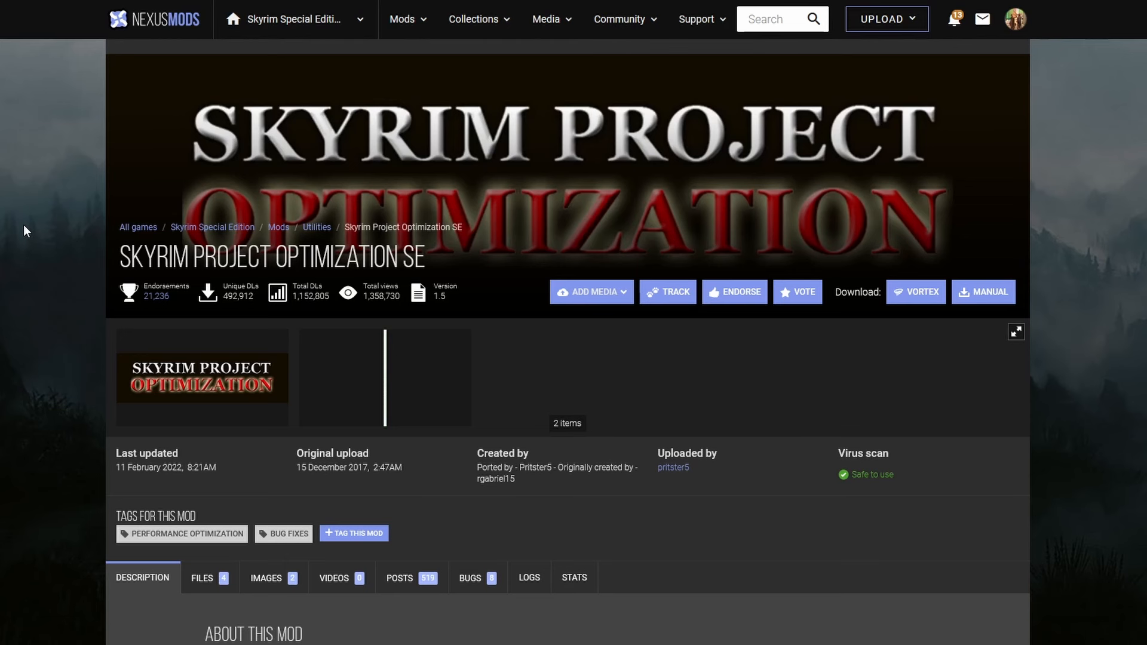
# On Nexus Mods, read through the Skyrim Project Optimization SE description and look over the Base Object Swapper page
pyautogui.scroll(-1, 23, 216)
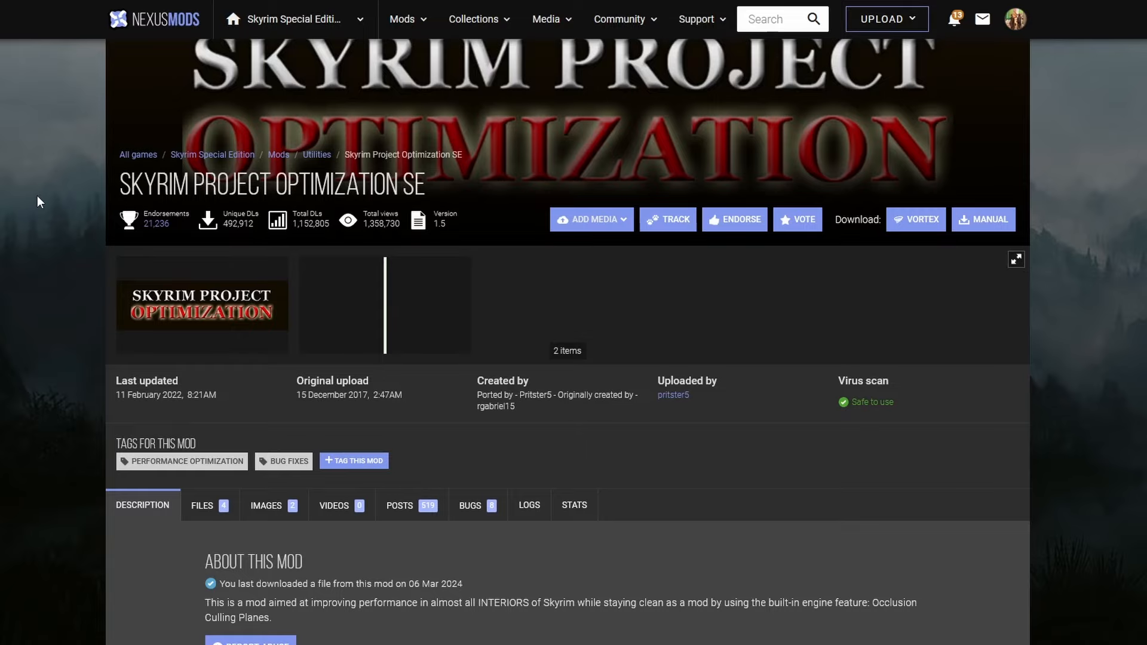
pyautogui.scroll(1, 38, 192)
pyautogui.scroll(-8, 38, 193)
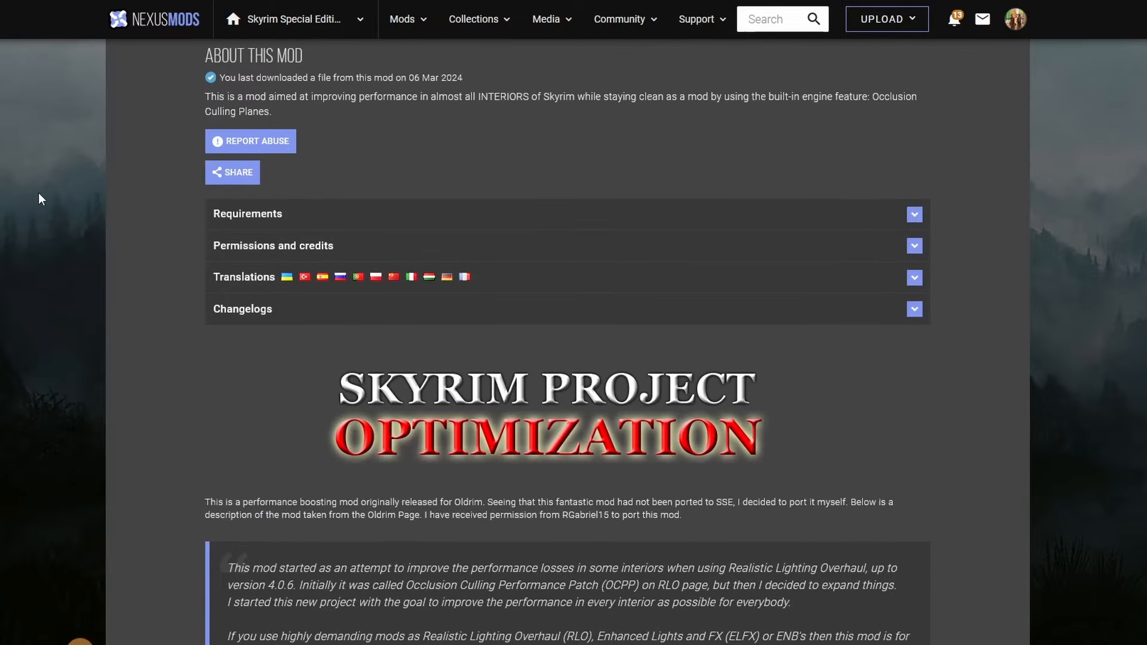
pyautogui.scroll(-6, 38, 192)
pyautogui.scroll(1, 38, 193)
pyautogui.scroll(-5, 38, 192)
pyautogui.scroll(7, 39, 192)
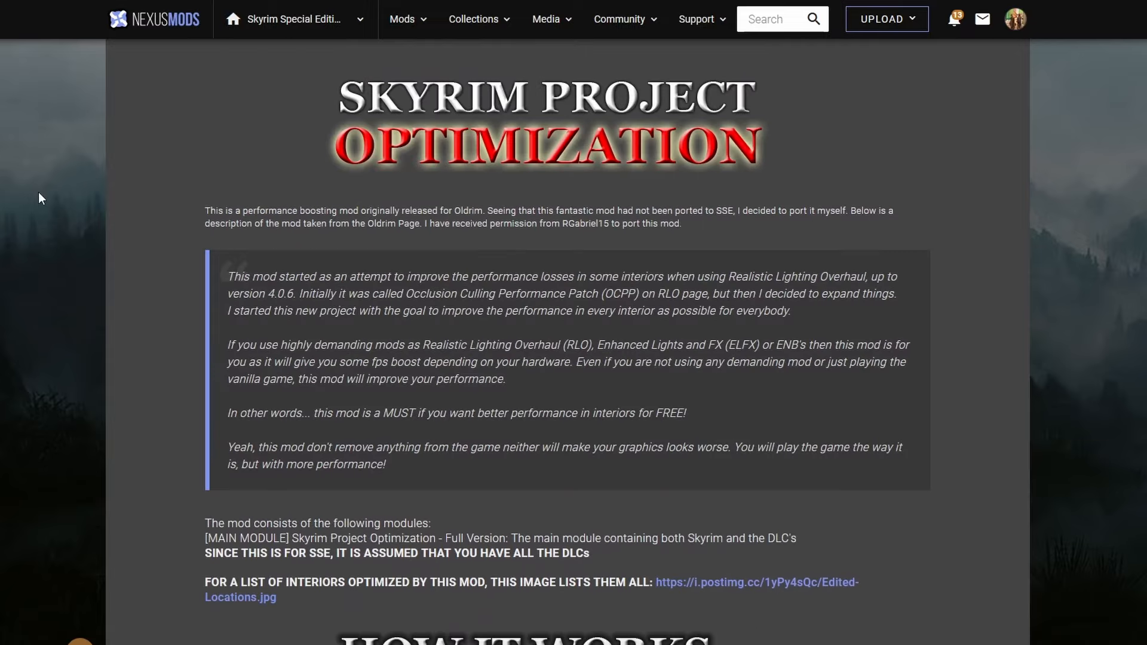
pyautogui.scroll(9, 39, 192)
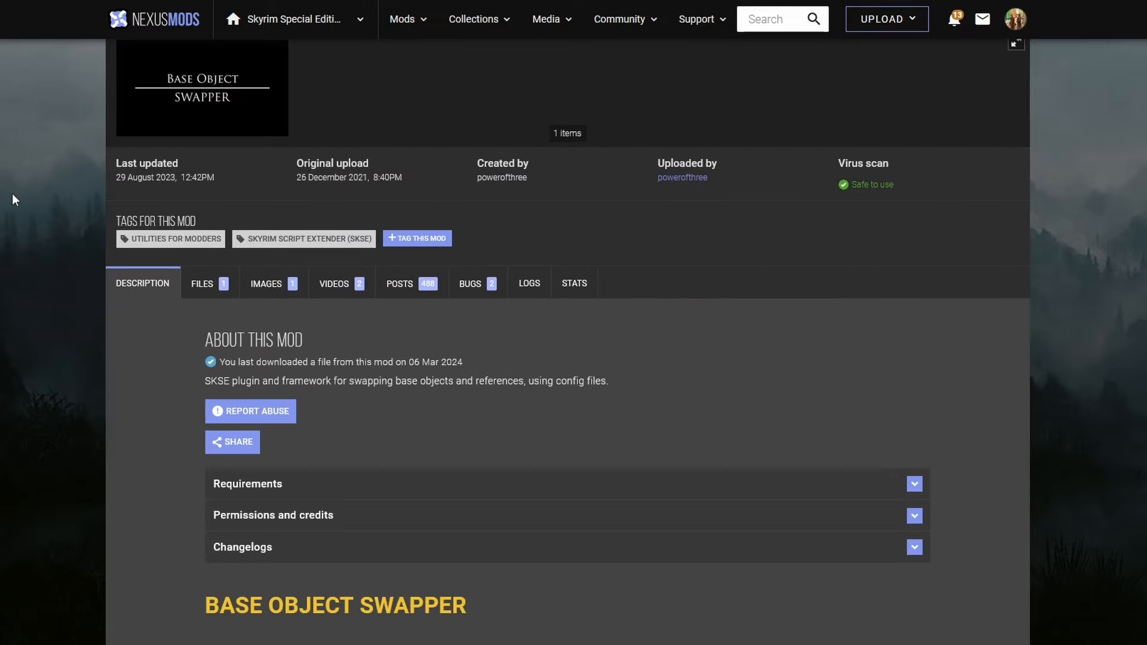
pyautogui.scroll(5, 12, 192)
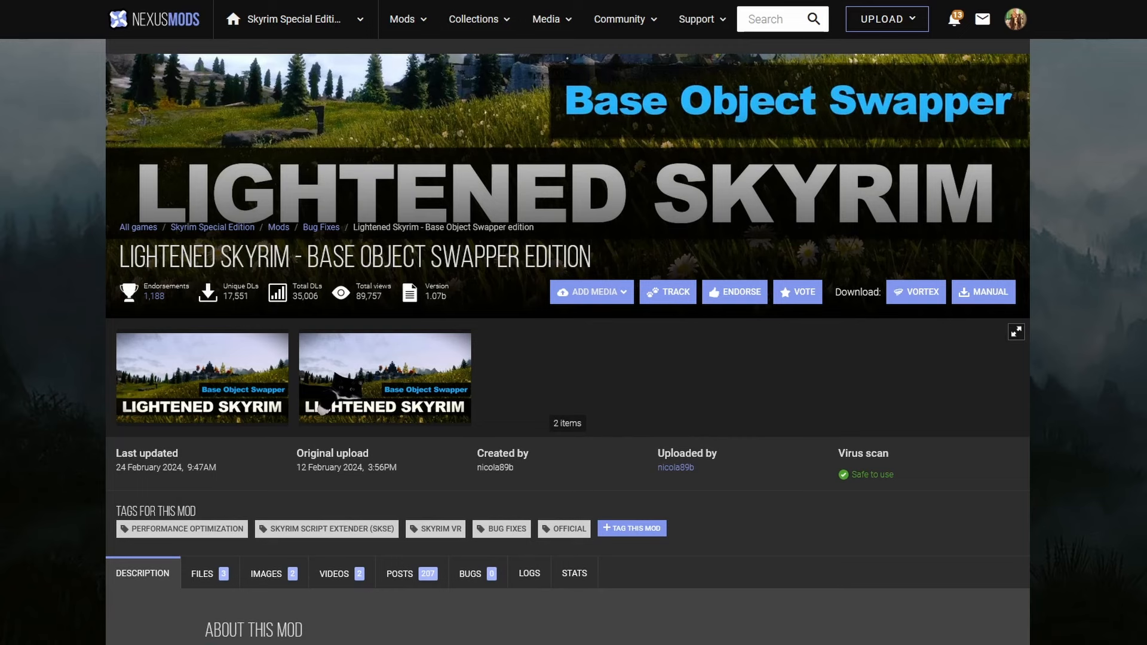
# Examine the available files of Lightened Skyrim - Base Object Swapper edition
pyautogui.scroll(-4, 67, 372)
pyautogui.click(203, 365)
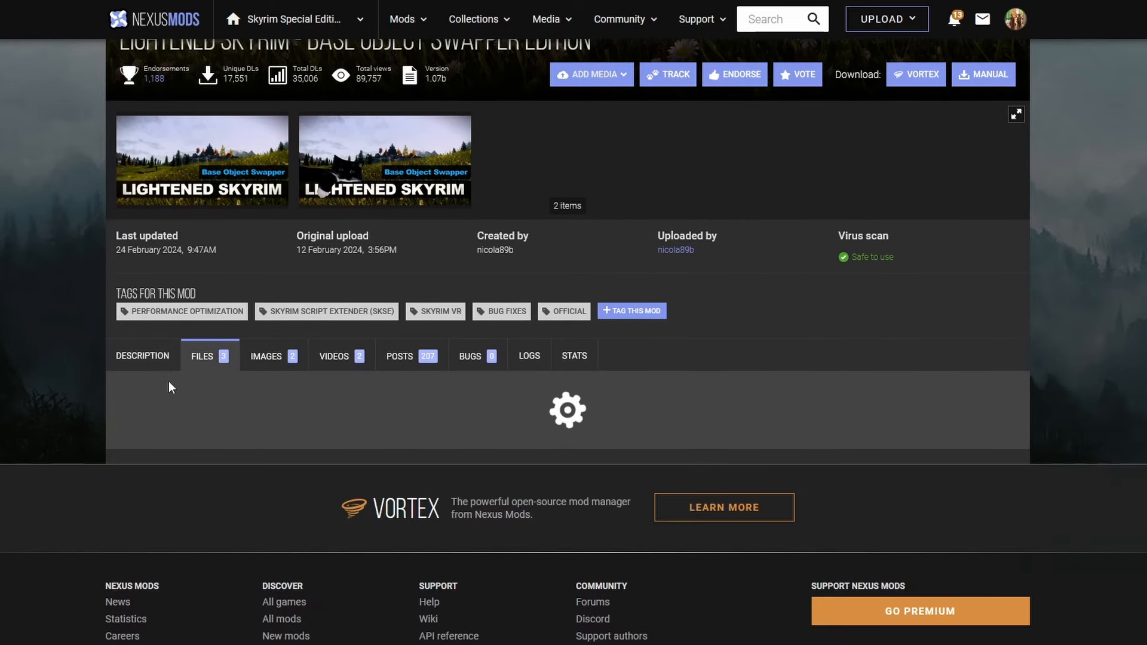
pyautogui.scroll(-3, 64, 390)
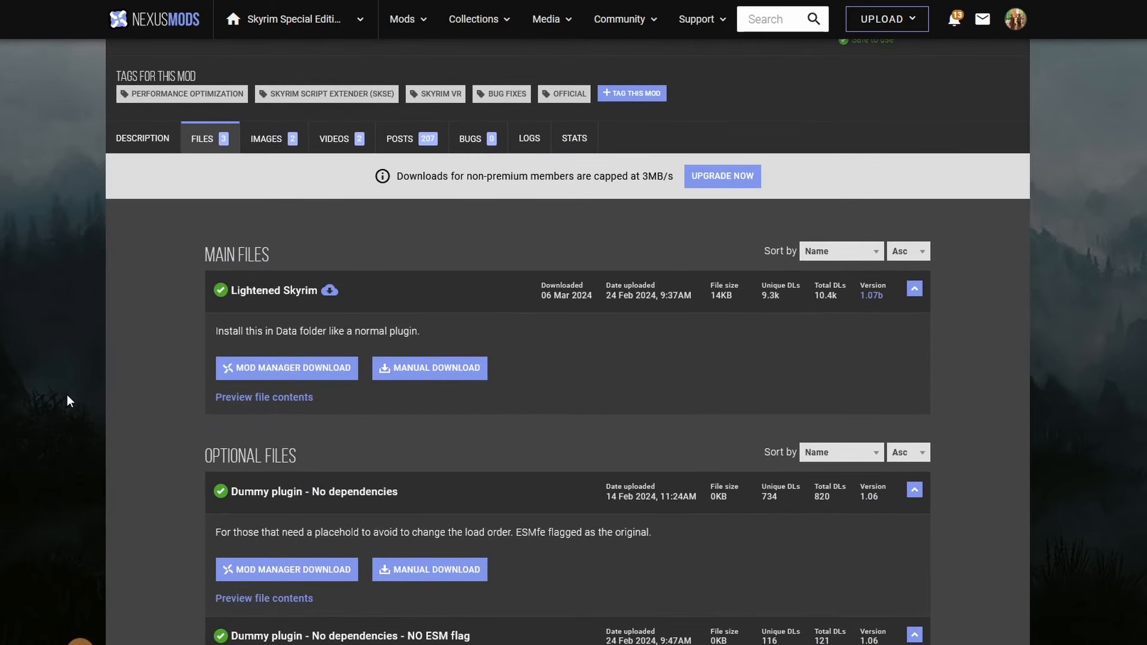
pyautogui.scroll(6, 67, 394)
pyautogui.scroll(1, 71, 391)
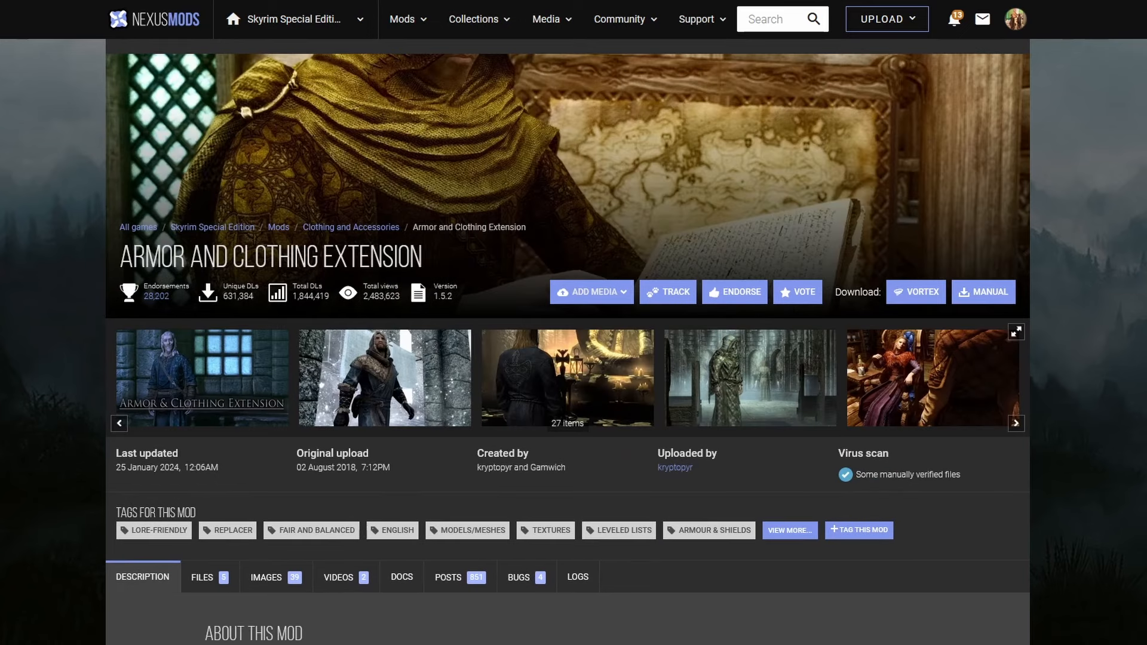
# Download the main file Armor and Clothing Extension with the mod manager
pyautogui.scroll(-3, 192, 382)
pyautogui.click(208, 365)
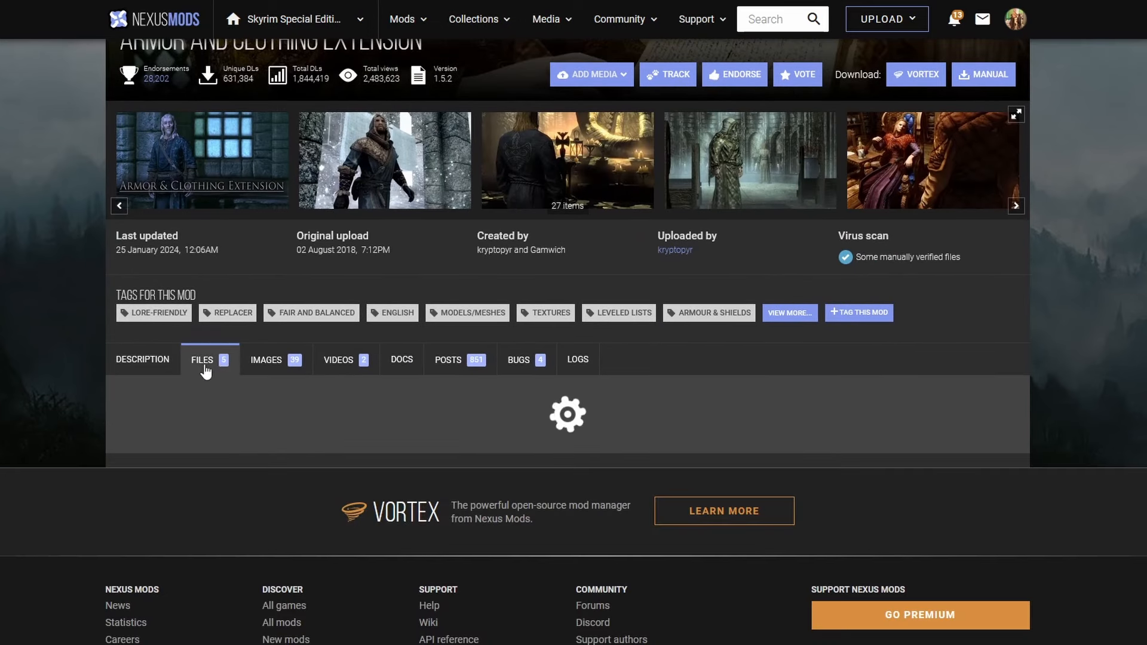
pyautogui.scroll(-4, 84, 401)
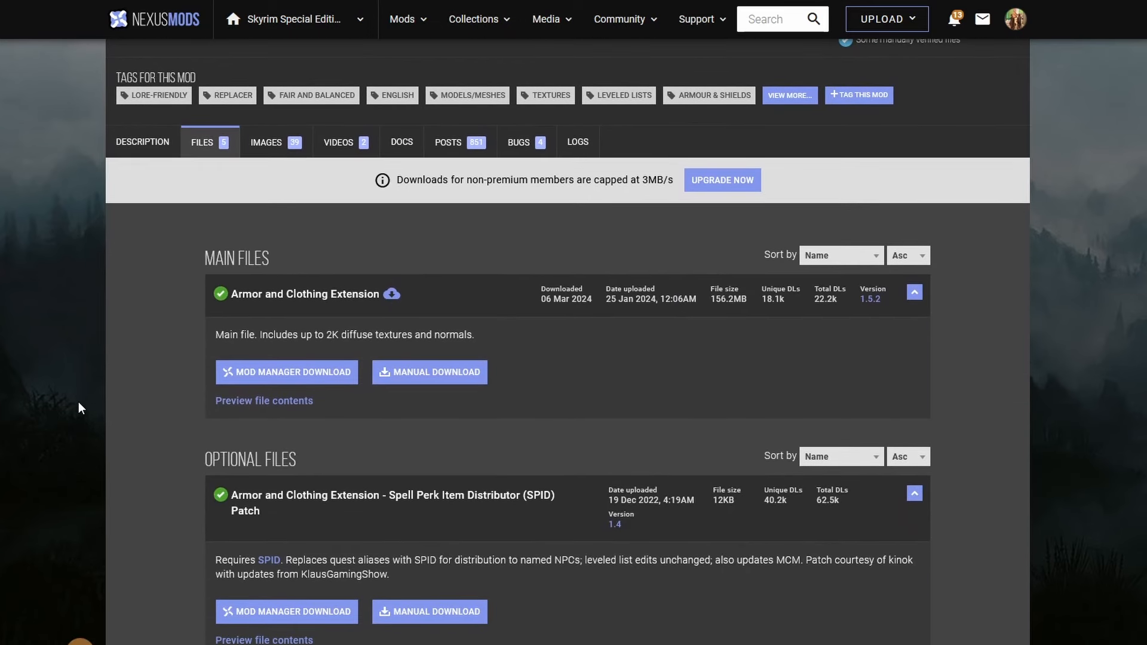
pyautogui.click(284, 375)
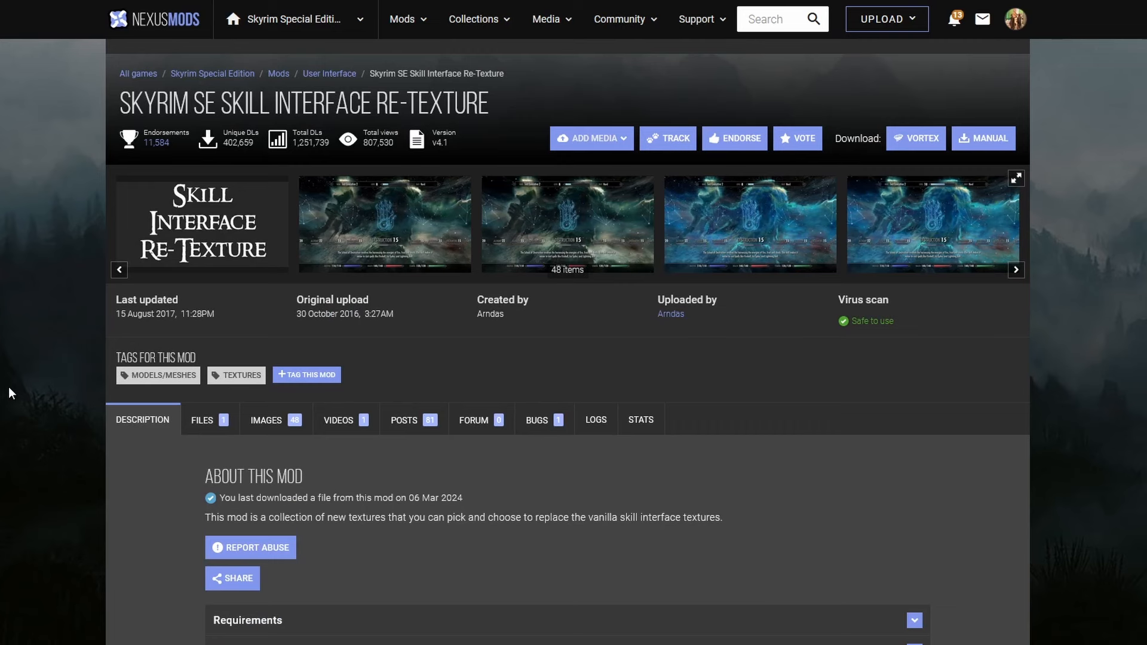
# Browse the Skyrim SE Skill Interface Re-Texture preview images from HDR Vanilla Stars through the Lines variants, and close the gallery
pyautogui.click(397, 230)
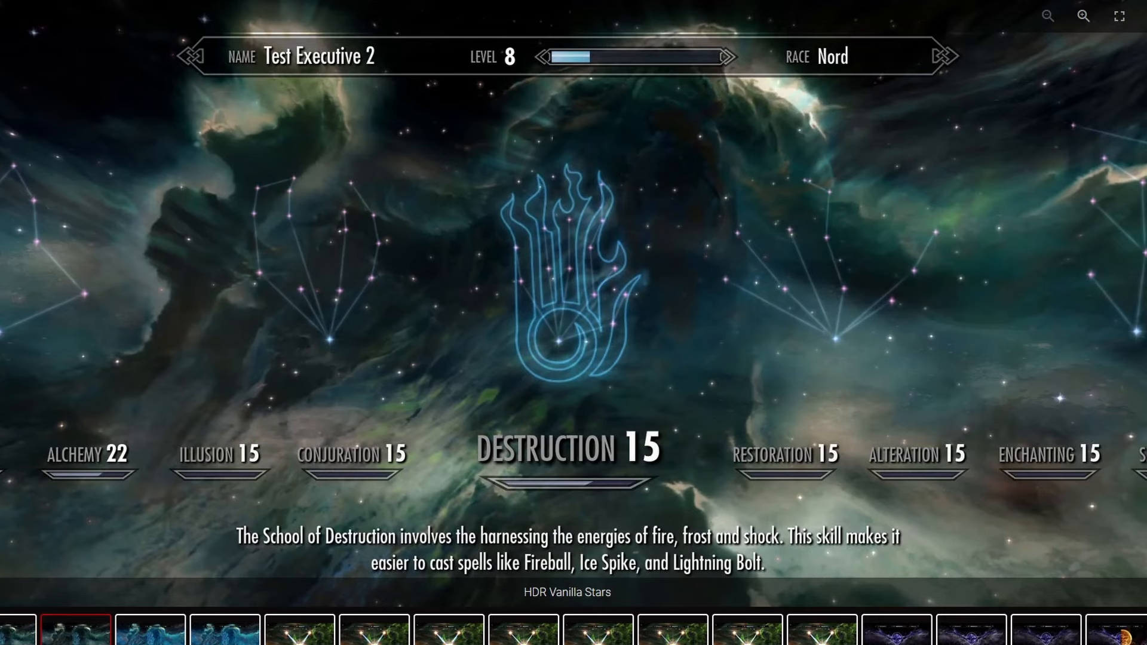
pyautogui.press('Right')
pyautogui.press('Right')
pyautogui.press('Right')
pyautogui.press('Right')
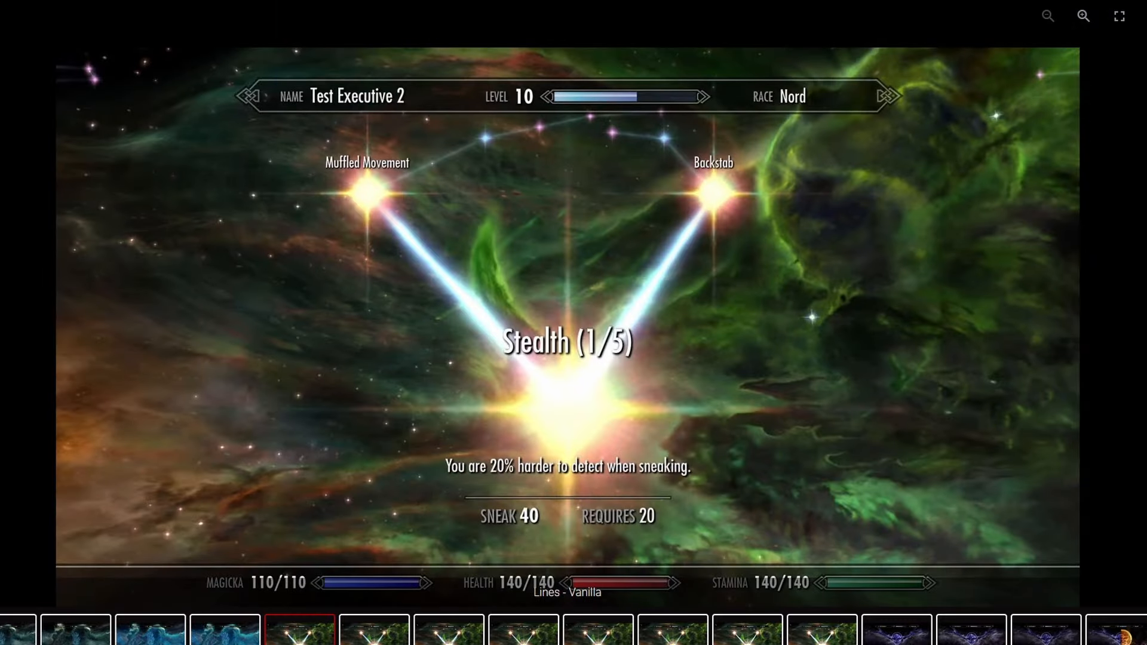
pyautogui.press('Right')
pyautogui.press('Right')
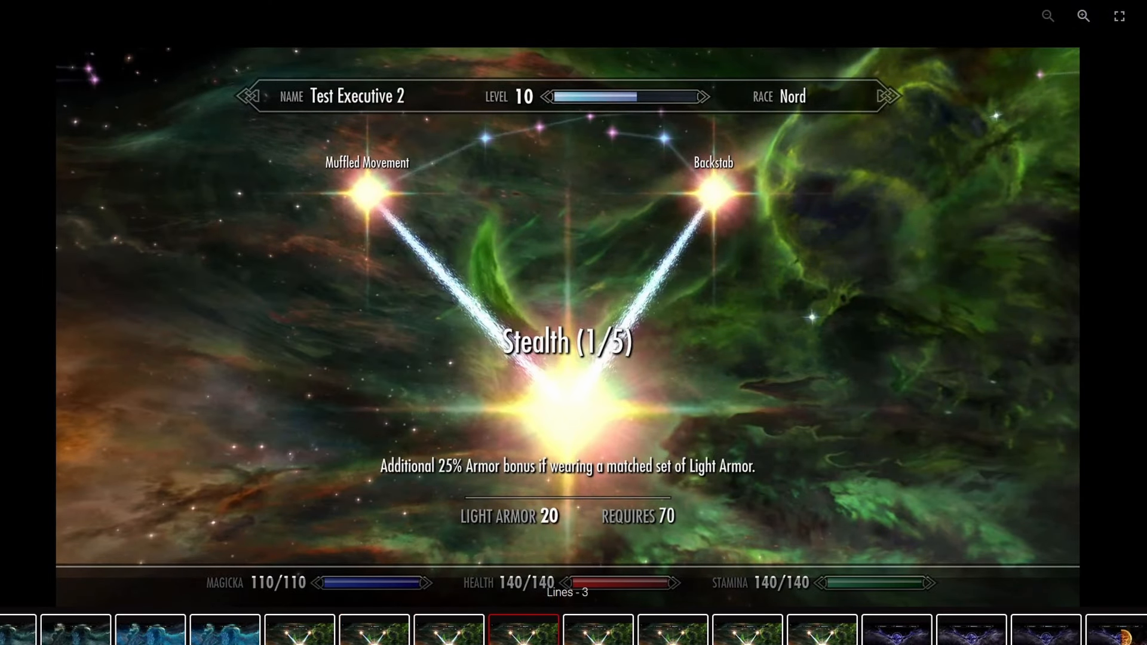
pyautogui.press('Escape')
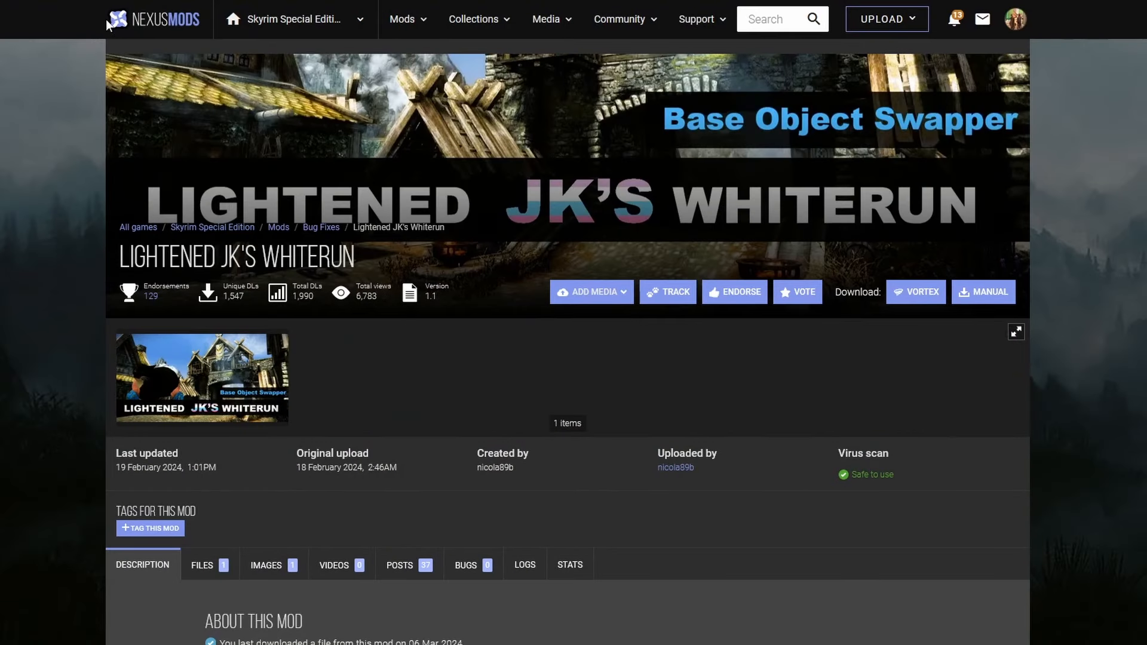
# Download the main file Lightened JK's Whiterun with the mod manager
pyautogui.rightClick(9, 153)
pyautogui.press('Escape')
pyautogui.scroll(-6, 1, 156)
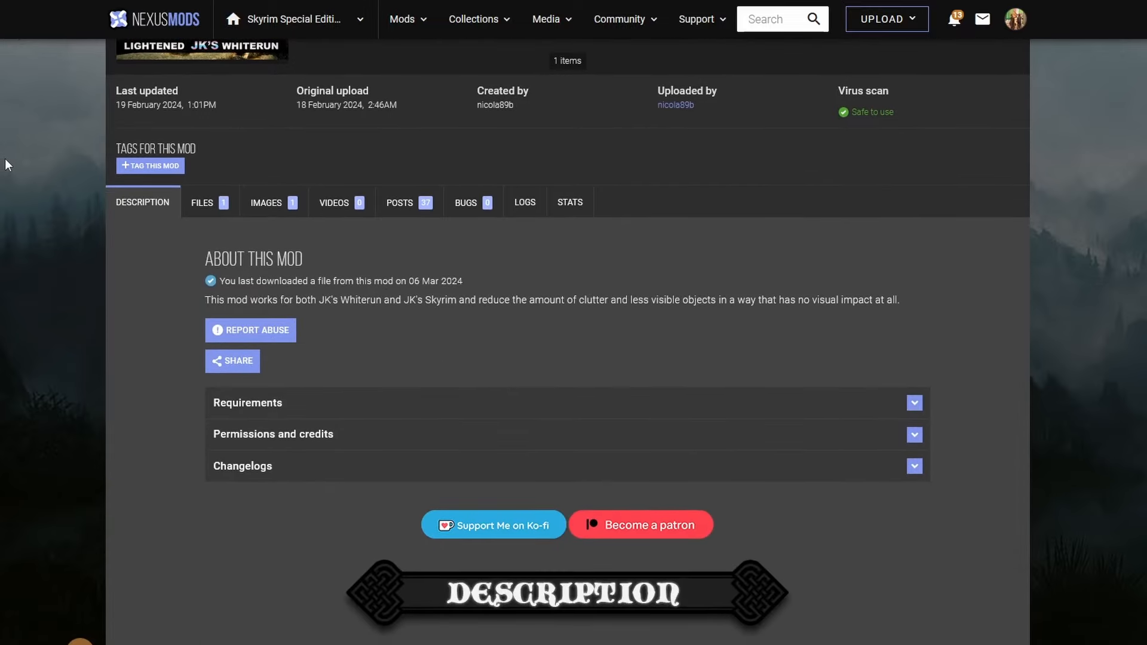
pyautogui.click(203, 202)
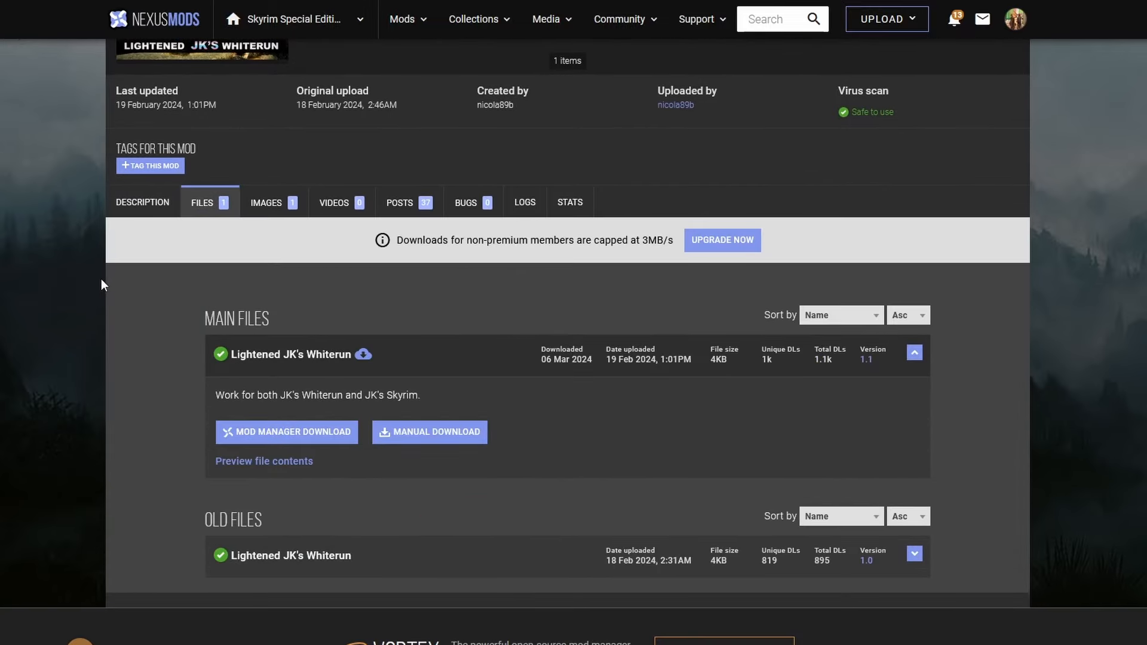
pyautogui.click(293, 433)
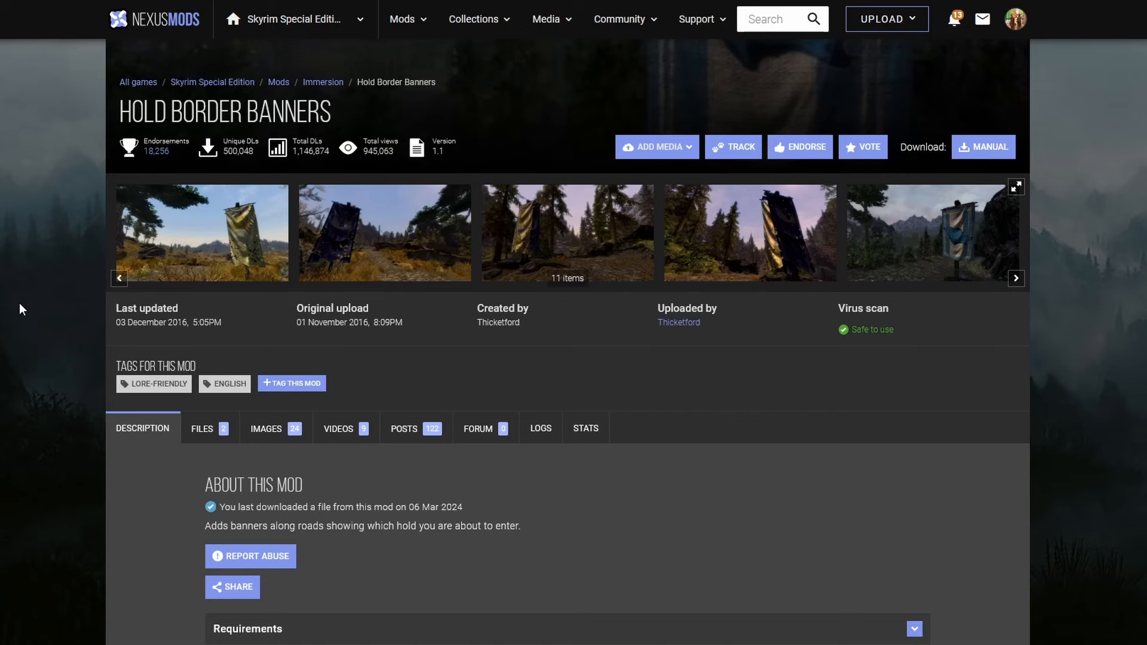
# Examine the main file offered on the Hold Border Banners mod page
pyautogui.click(203, 428)
pyautogui.scroll(-3, 202, 446)
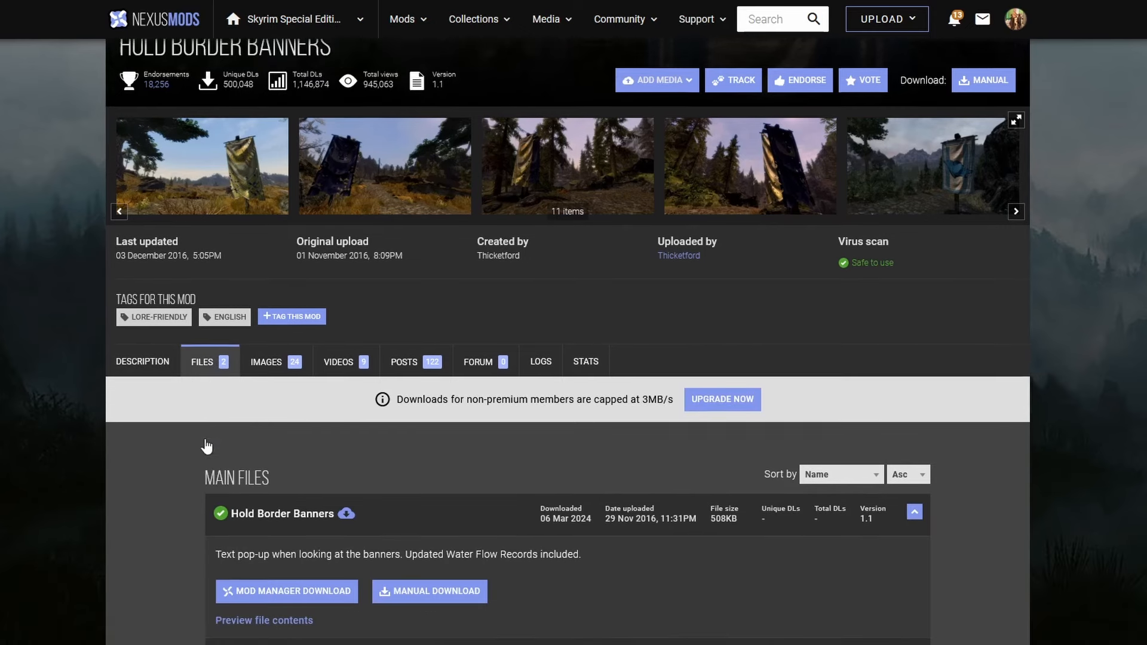
pyautogui.rightClick(221, 458)
pyautogui.click(70, 426)
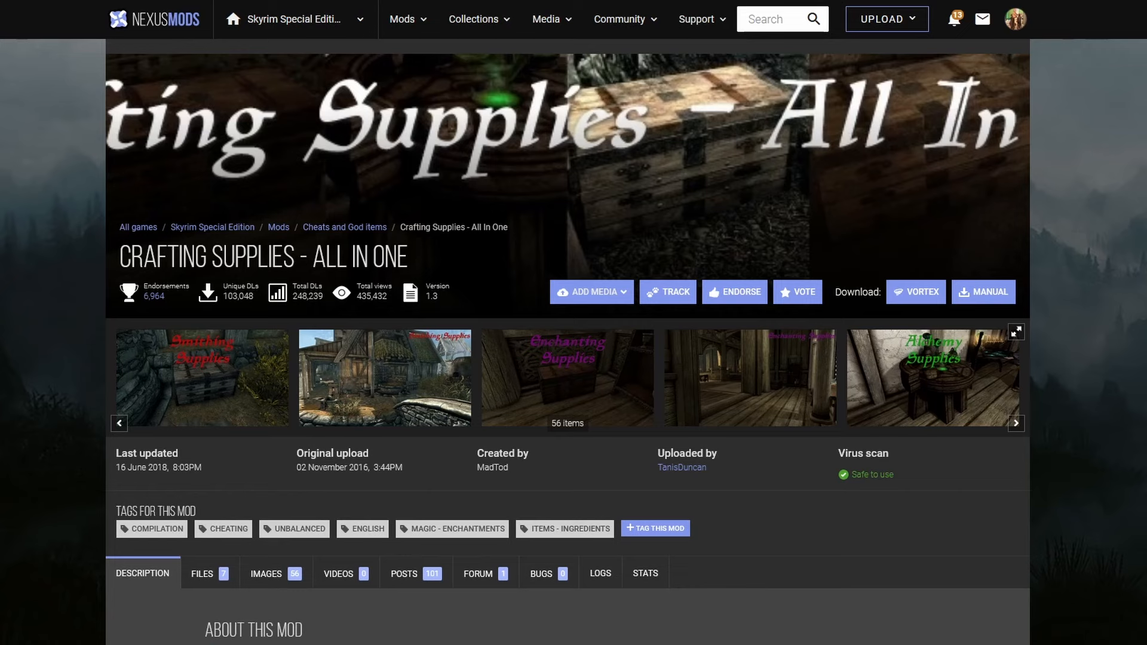
# Examine the main and optional files of Crafting Supplies - All In One
pyautogui.scroll(-5, 43, 264)
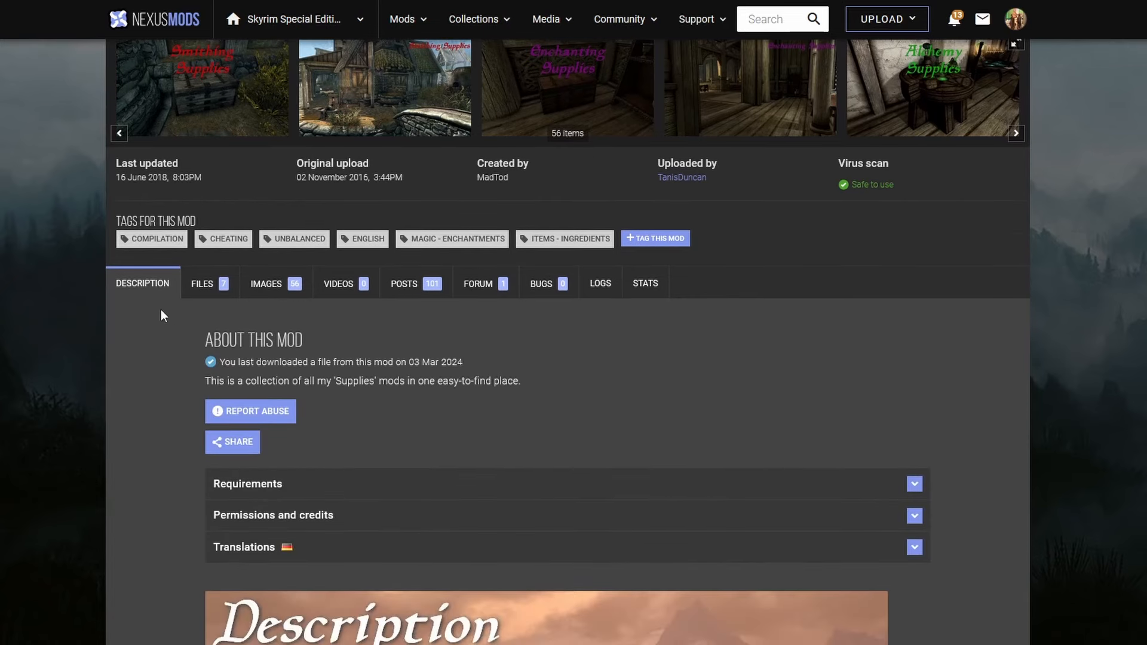
pyautogui.click(210, 286)
pyautogui.scroll(-1, 23, 333)
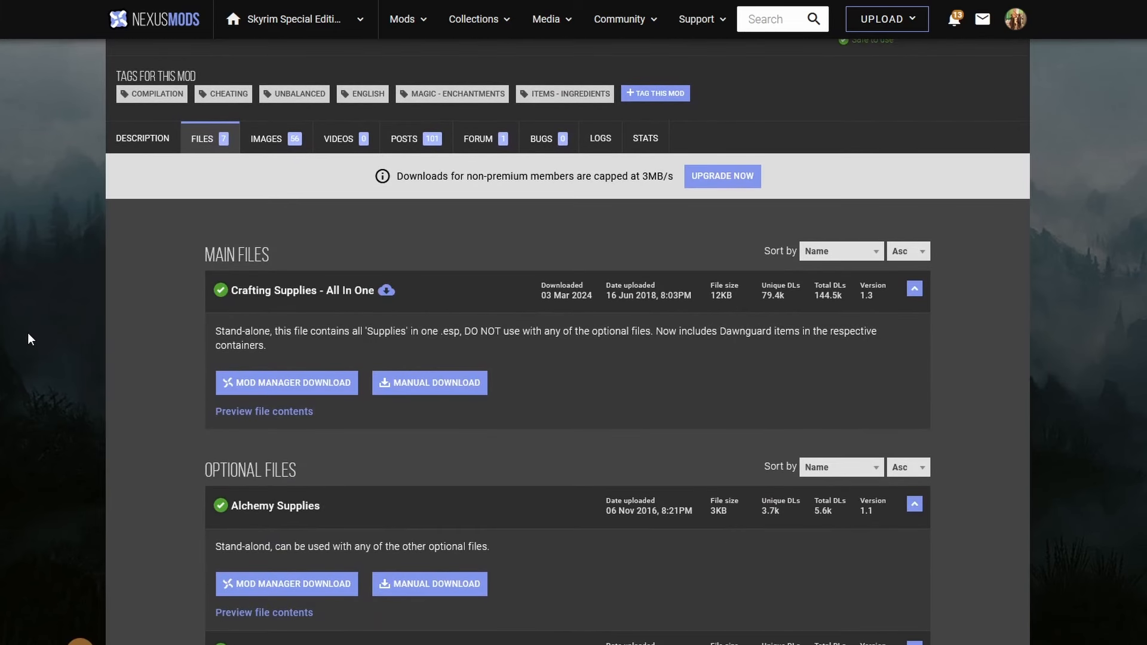
pyautogui.scroll(7, 24, 331)
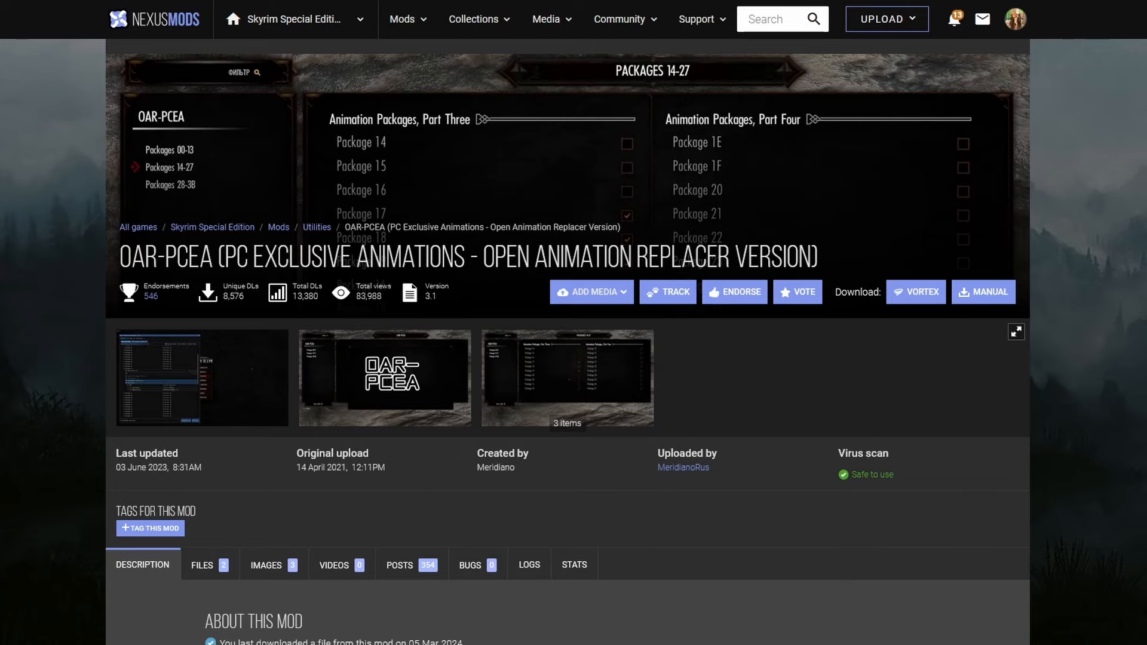
# Download the main file OAR-PCEA for Skyrim SE with the mod manager
pyautogui.scroll(-3, 574, 341)
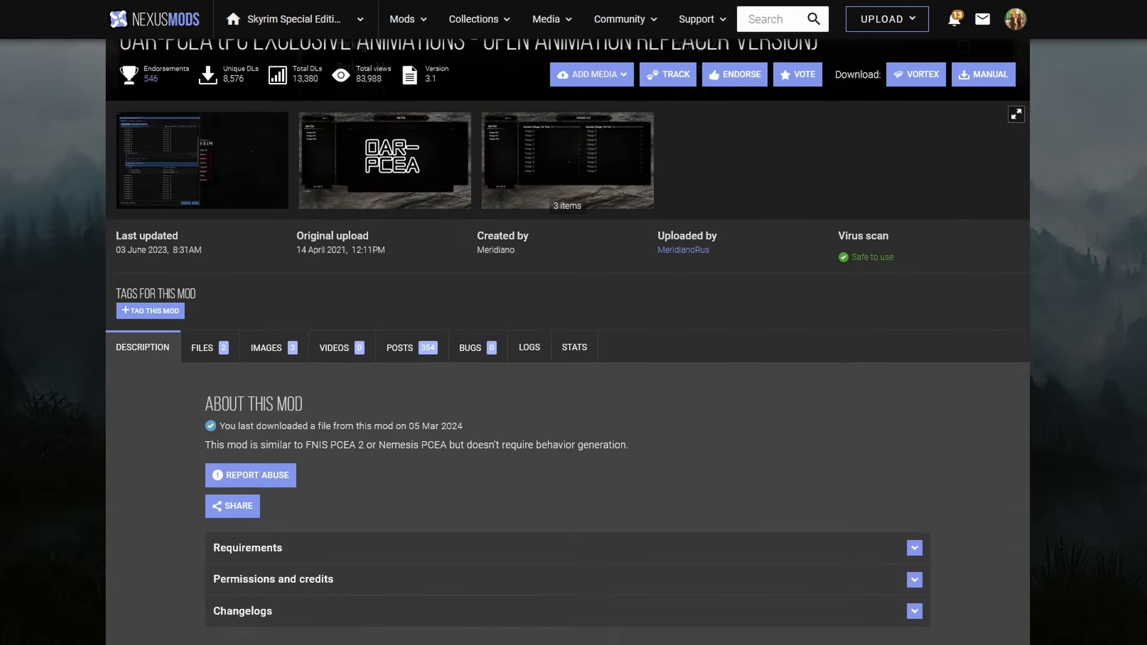
pyautogui.click(233, 355)
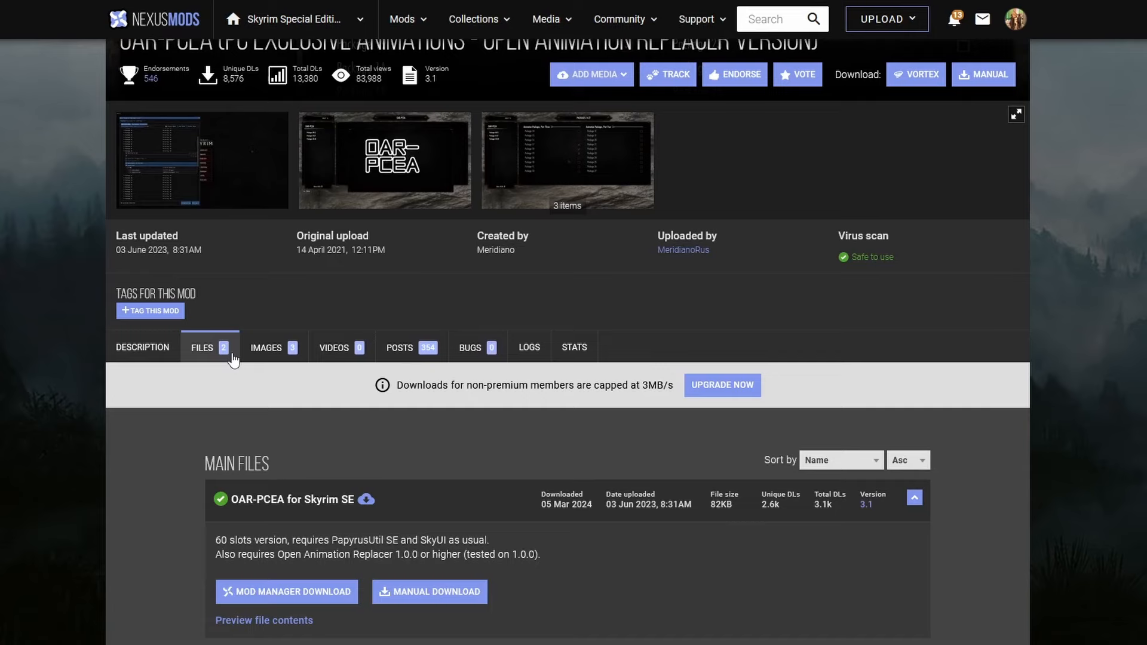
pyautogui.click(295, 595)
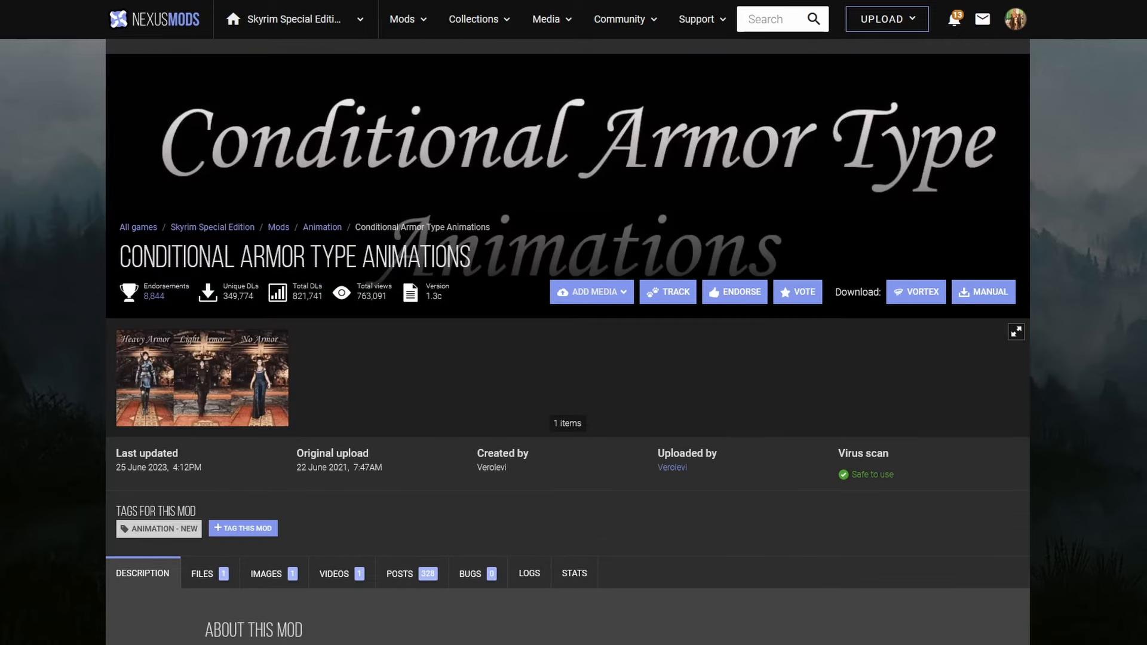
# Review the descriptions on the Conditional Armor Type Animations and Goetia Animations - Male Idle Walk and Run mod pages
pyautogui.scroll(-3, 5, 296)
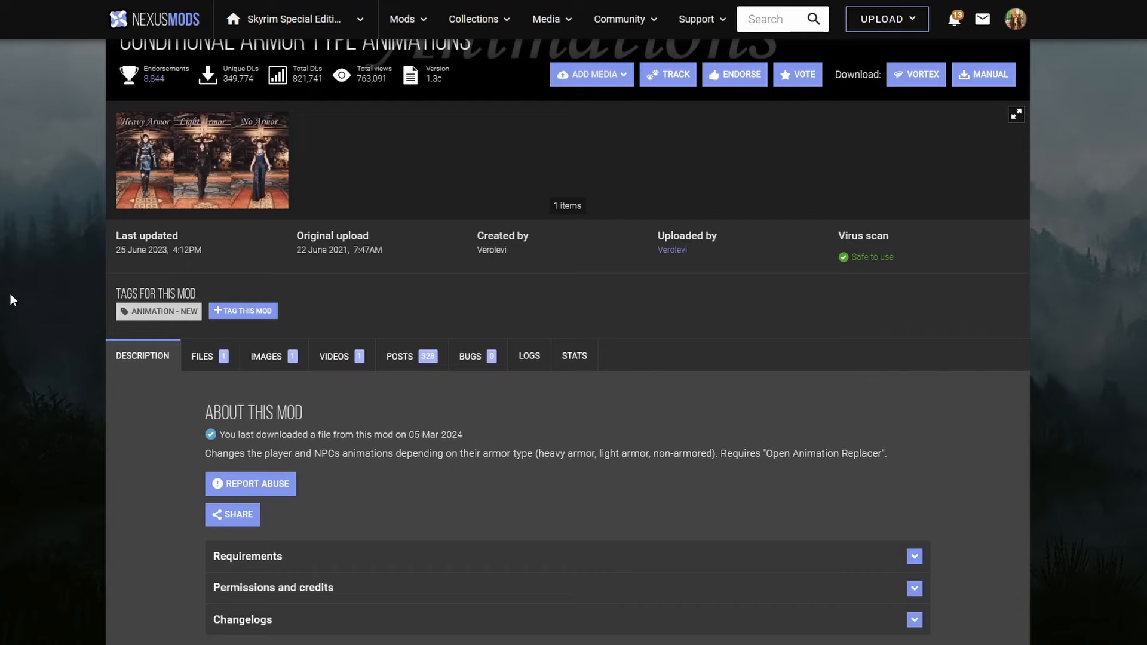
pyautogui.scroll(3, 5, 286)
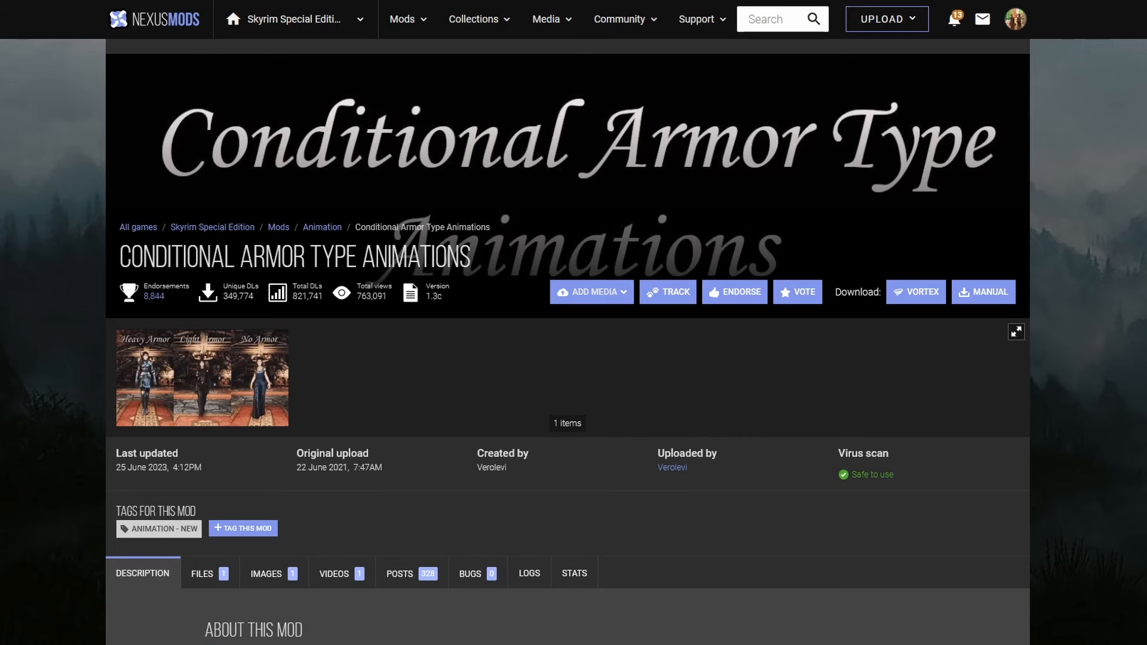
pyautogui.scroll(-3, 568, 340)
pyautogui.moveTo(765, 454); pyautogui.dragTo(934, 458)
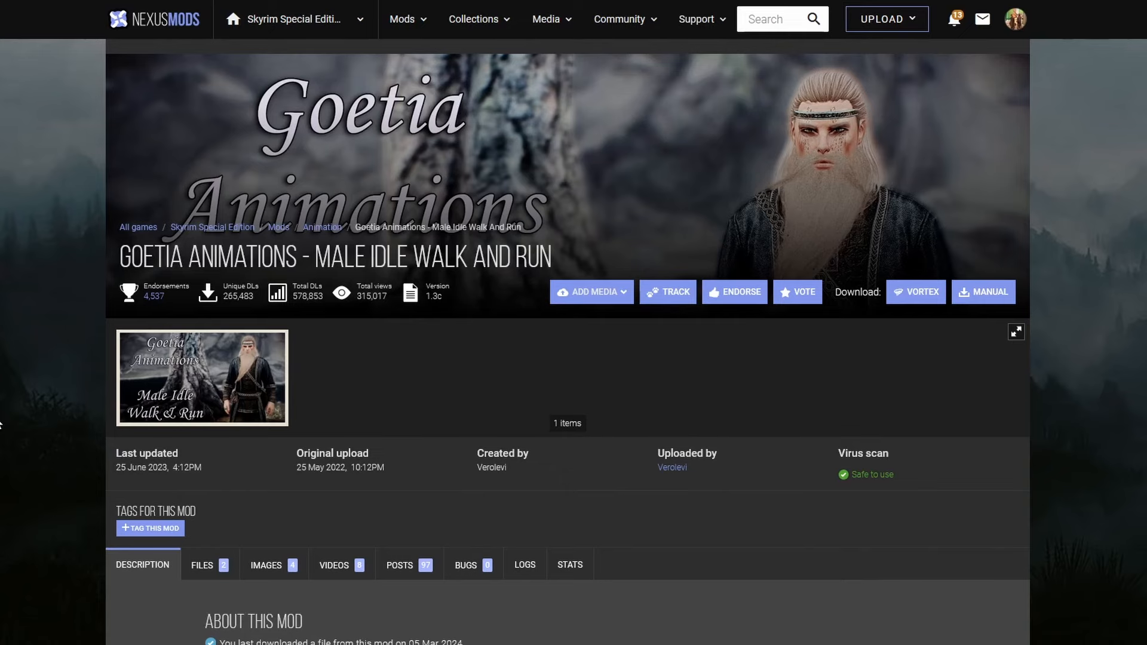
pyautogui.scroll(-2, 1, 423)
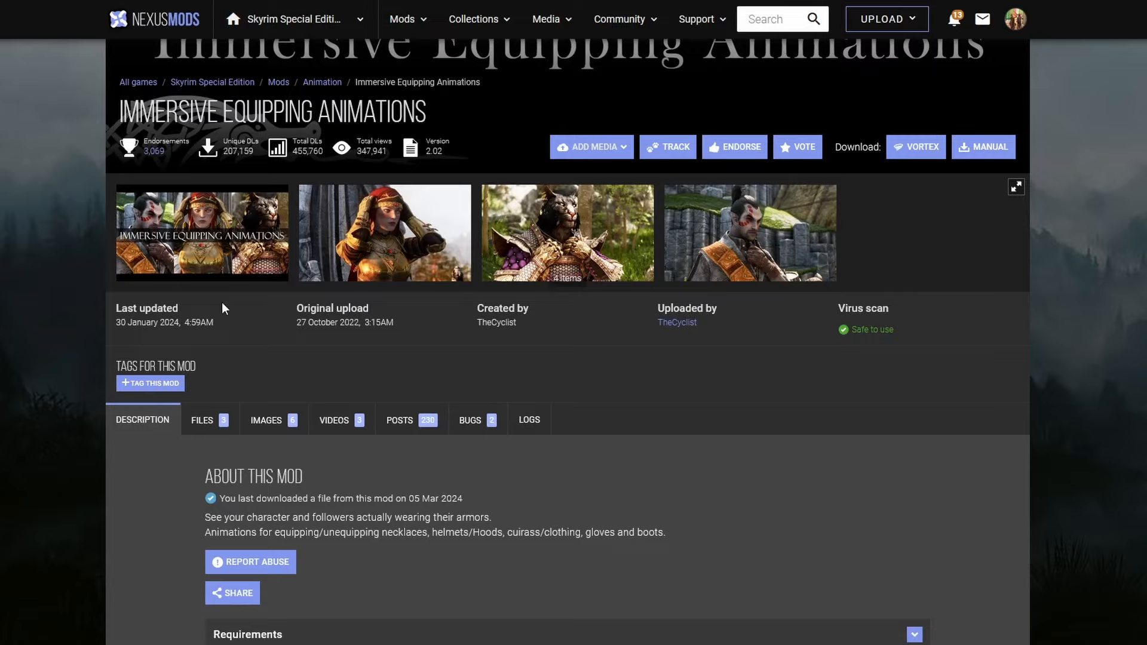
# Download the main file Immersive Equipping Animations with the mod manager
pyautogui.scroll(2, 221, 303)
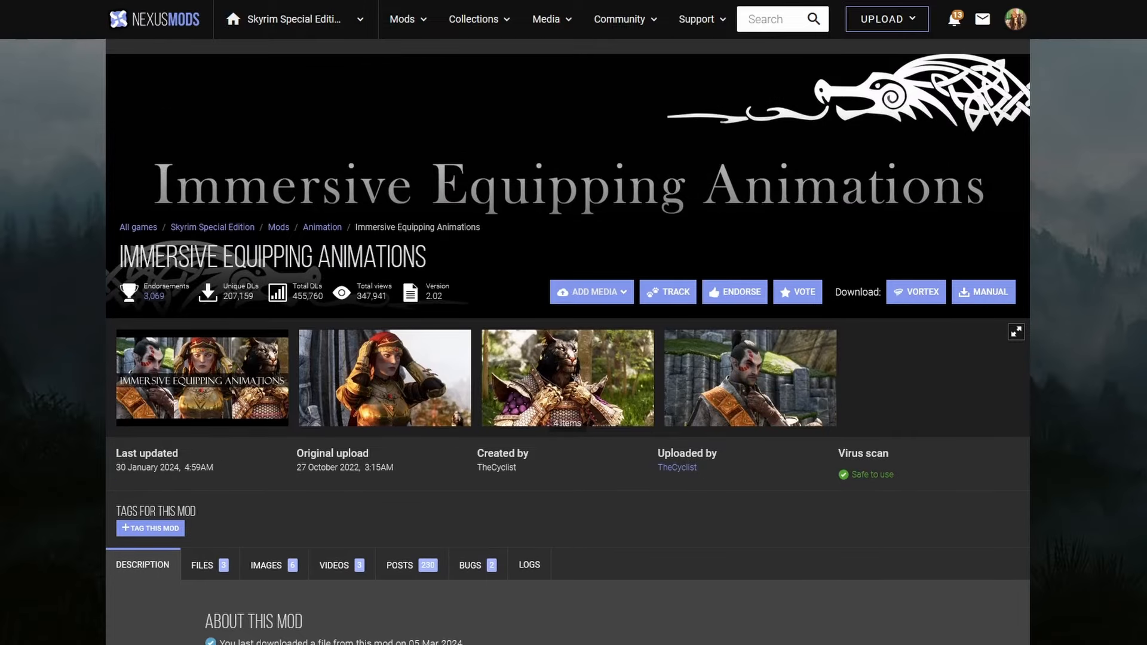
pyautogui.scroll(-2, 2, 412)
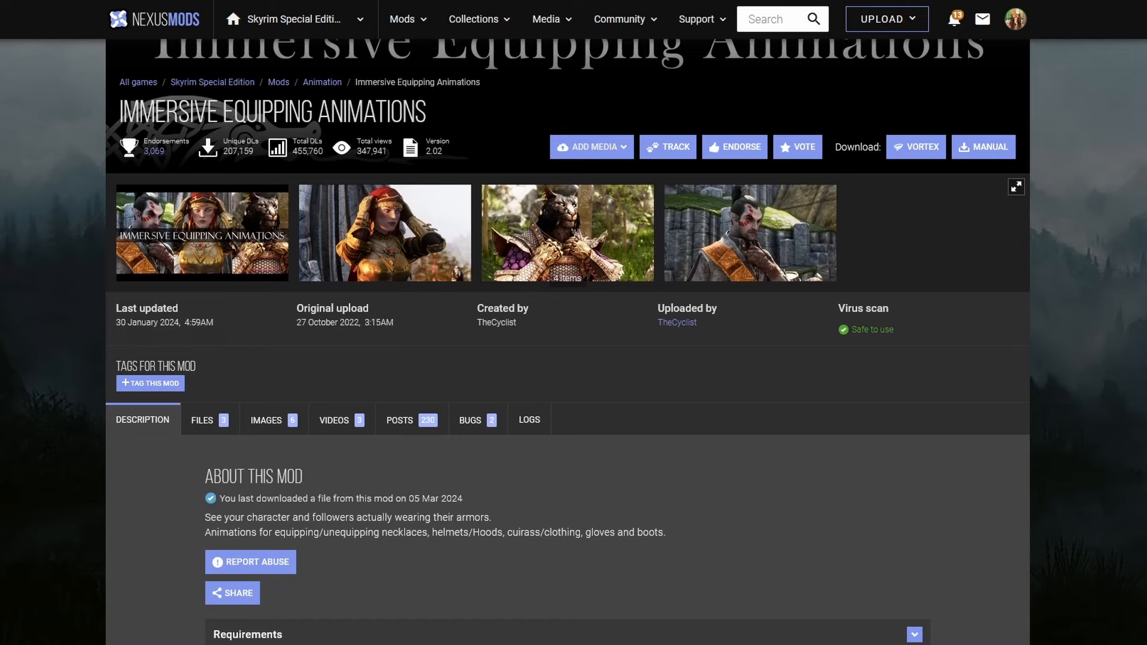
pyautogui.scroll(-1, 3, 400)
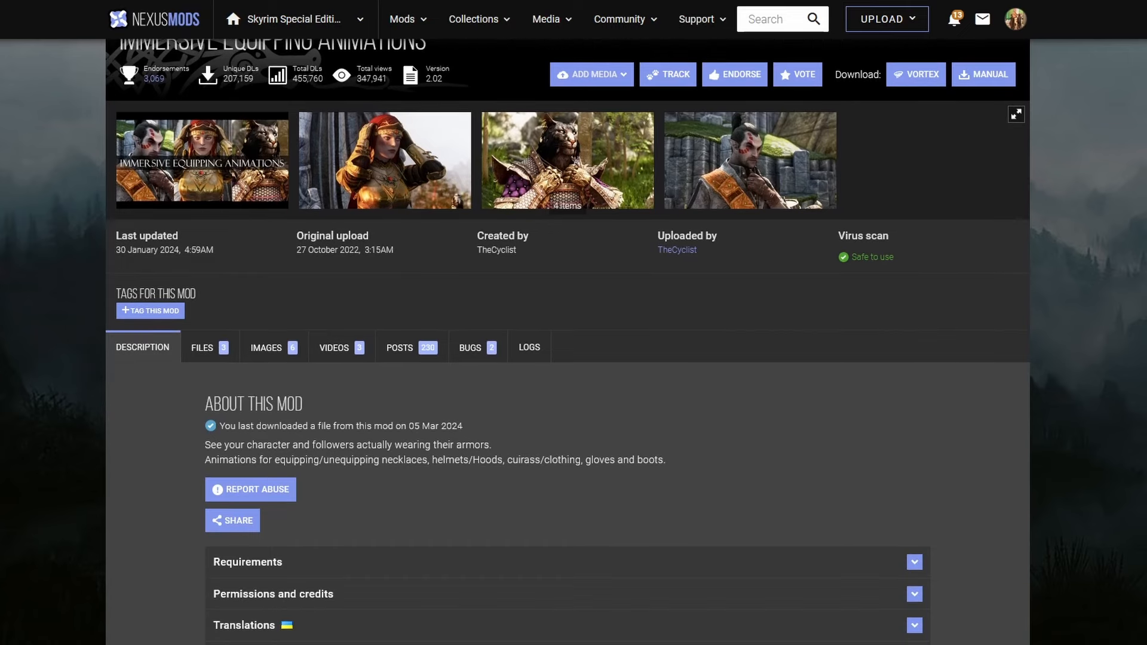
pyautogui.click(203, 348)
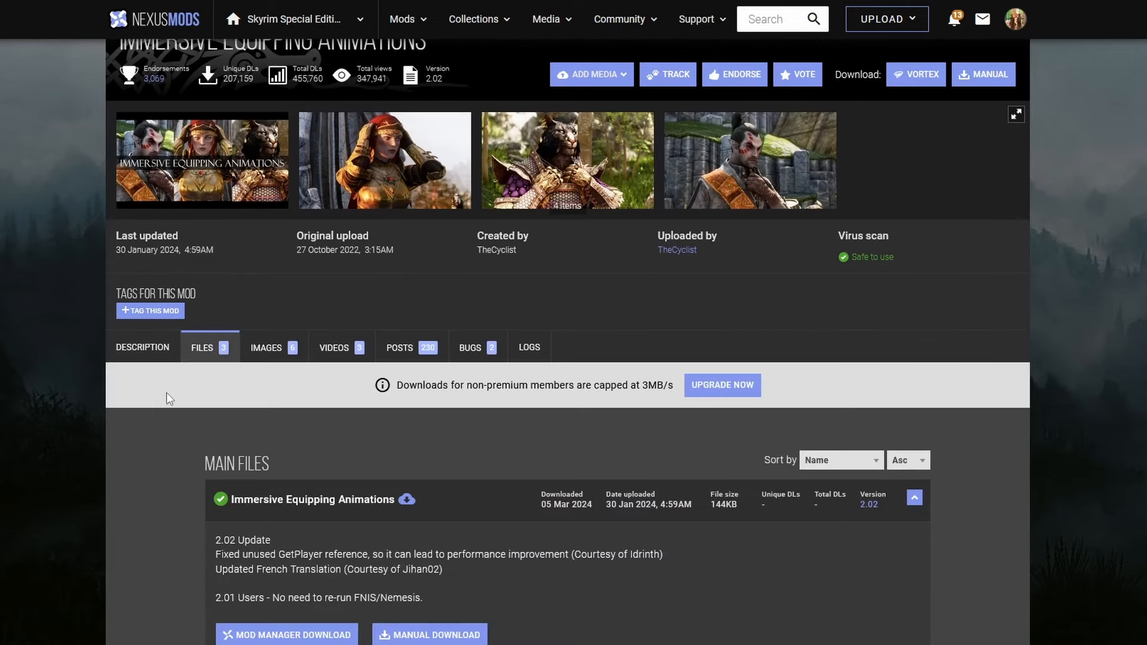
pyautogui.scroll(-3, 135, 428)
pyautogui.click(314, 421)
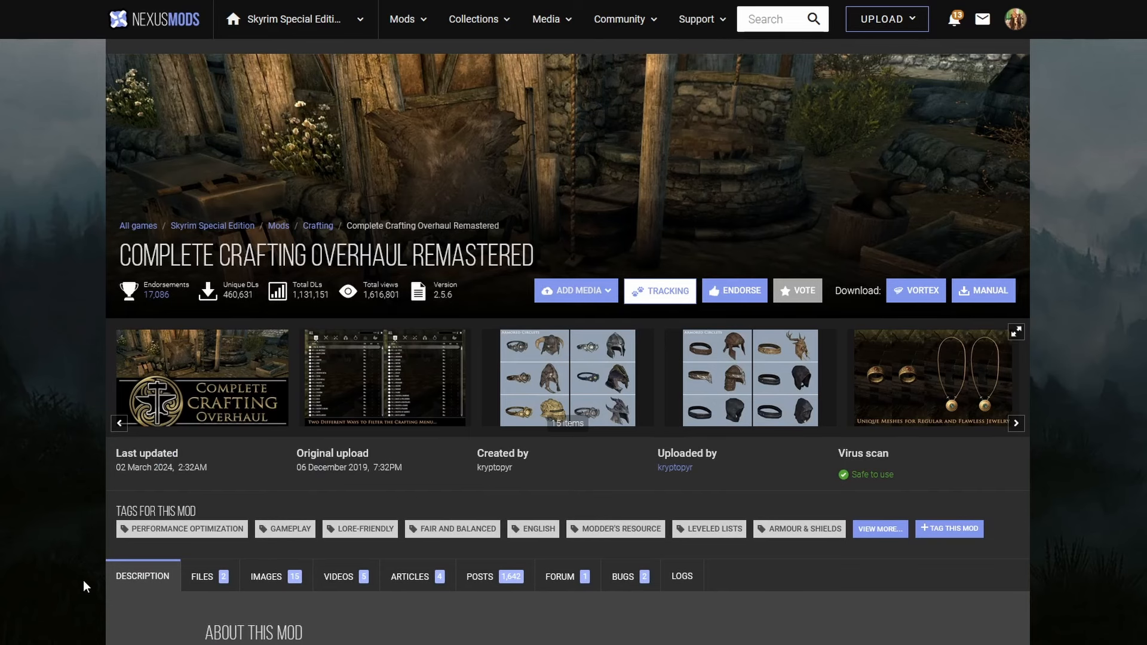
# Look through the image gallery of Complete Crafting Overhaul Remastered, including the crafting filters, armored circlets and jewelry options
pyautogui.scroll(-1, 54, 529)
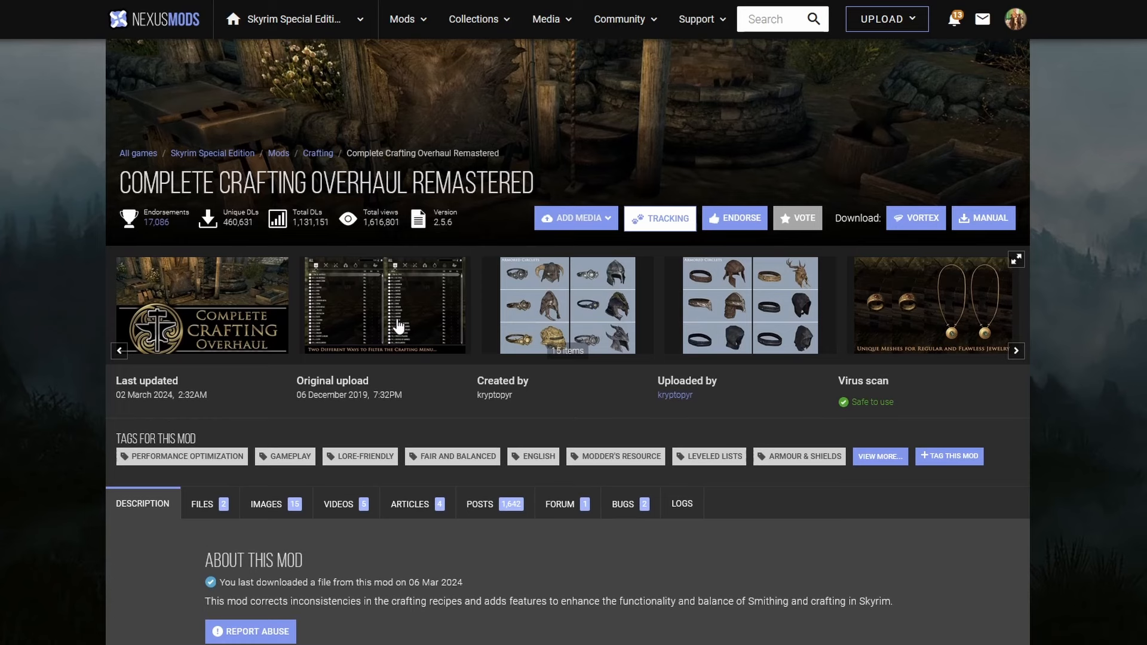
pyautogui.click(400, 325)
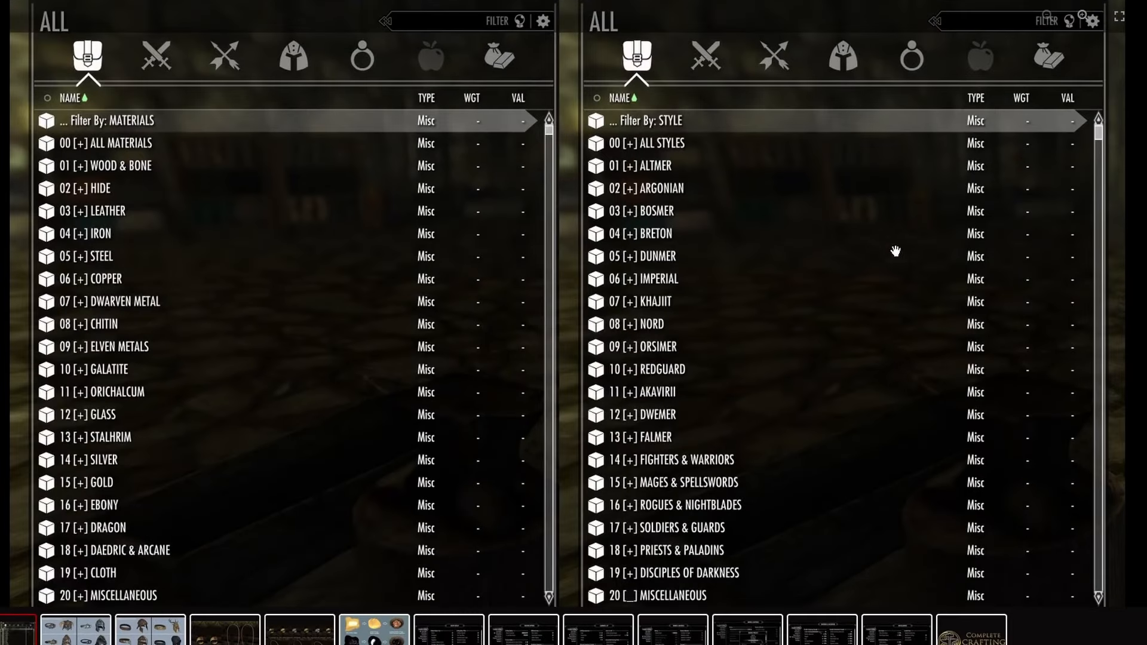
pyautogui.press('Right')
pyautogui.press('Right')
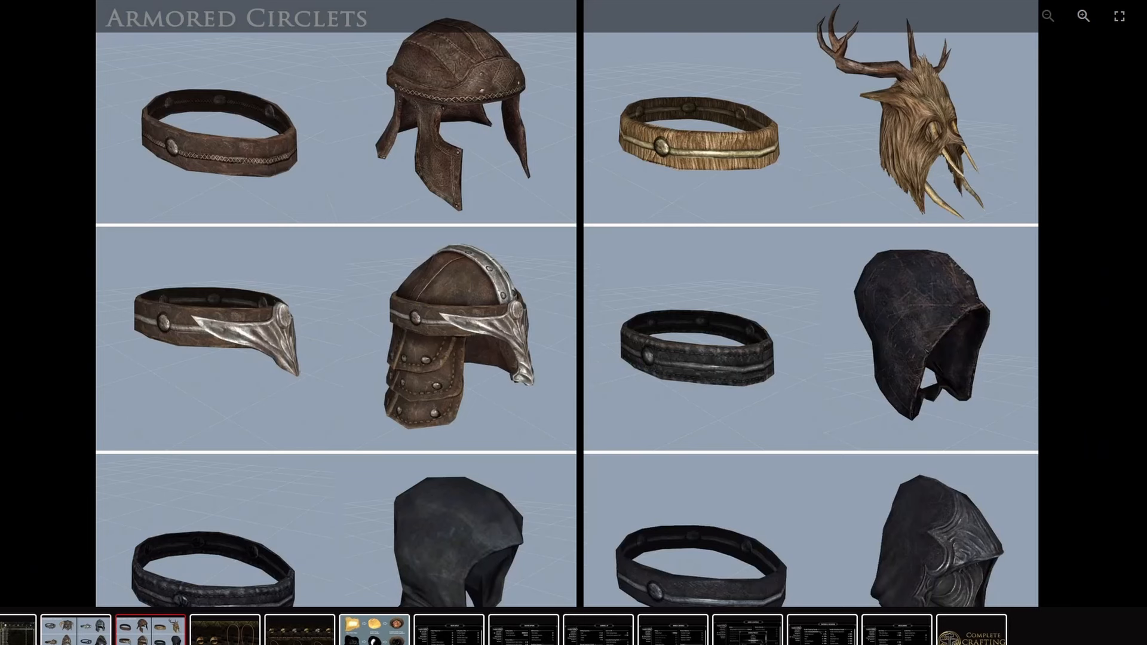
pyautogui.press('Right')
pyautogui.press('Right')
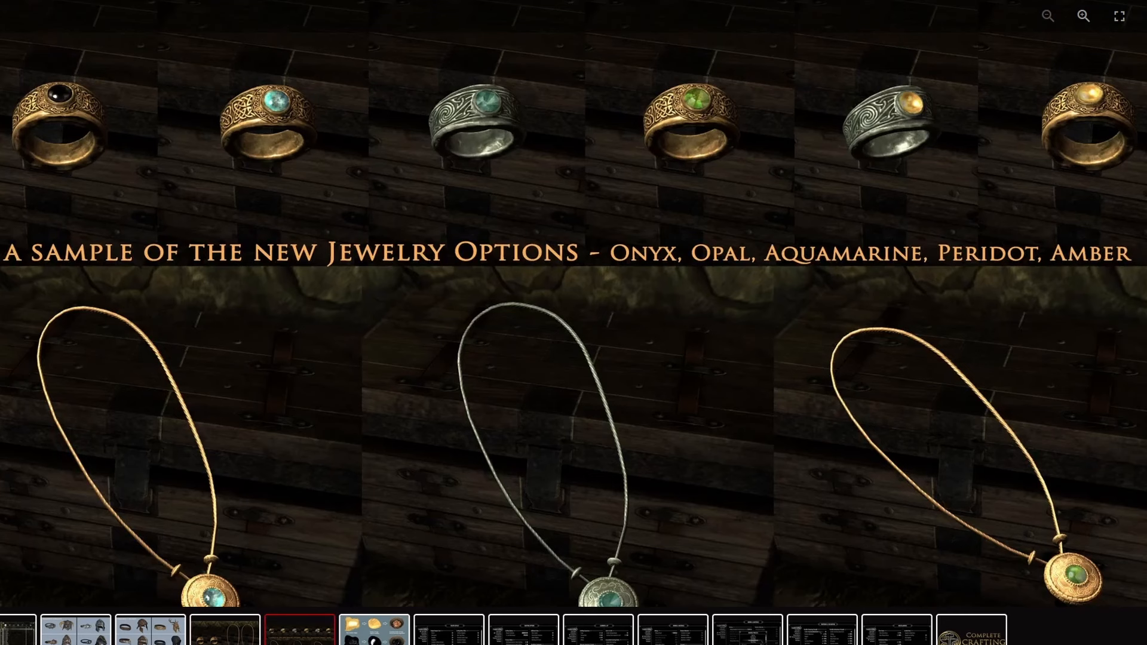
pyautogui.press('Right')
pyautogui.press('Right')
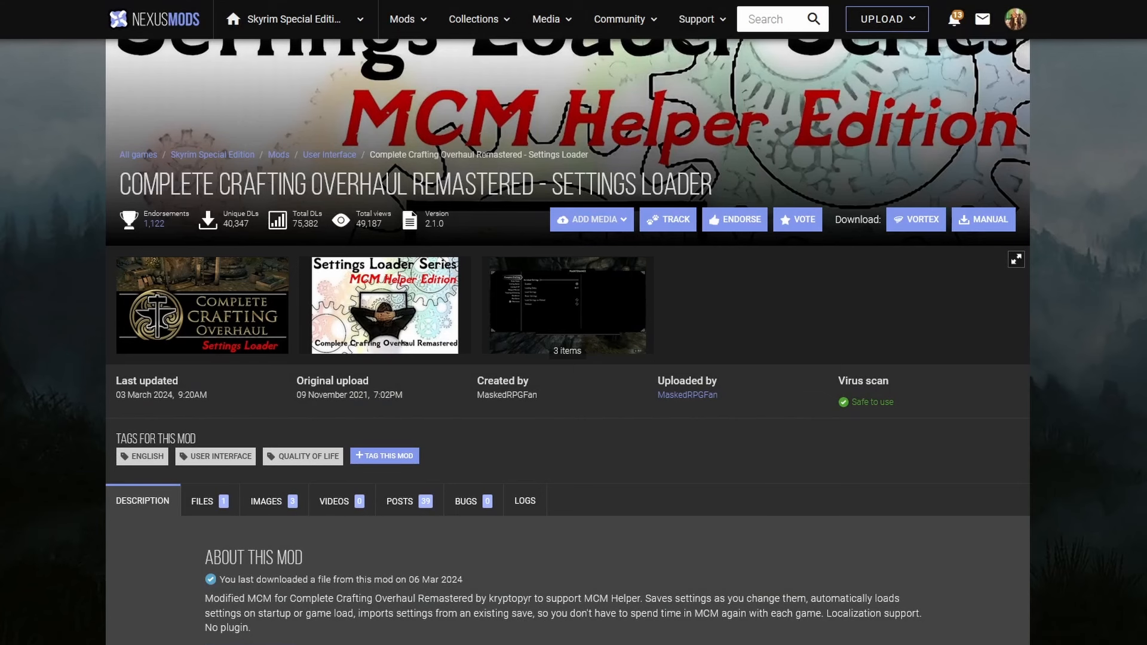
# Examine the Complete Crafting Overhaul Remastered - Settings Loader page and its files, plus the Optimized Meshes for ENB Lights description
pyautogui.scroll(-6, 860, 239)
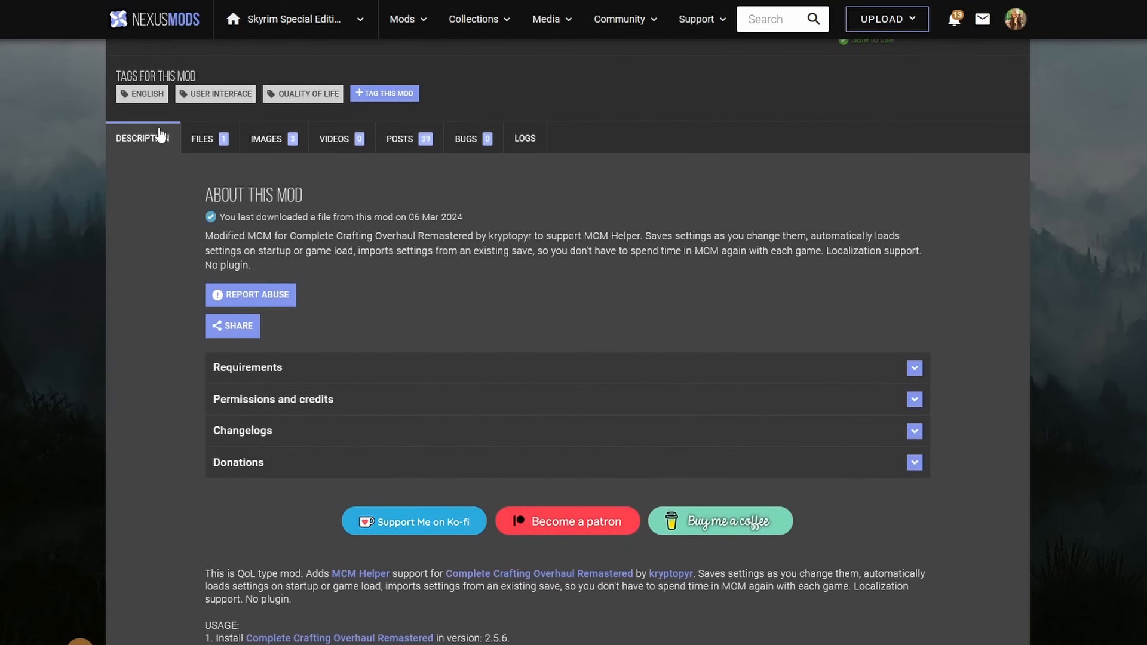
pyautogui.click(209, 134)
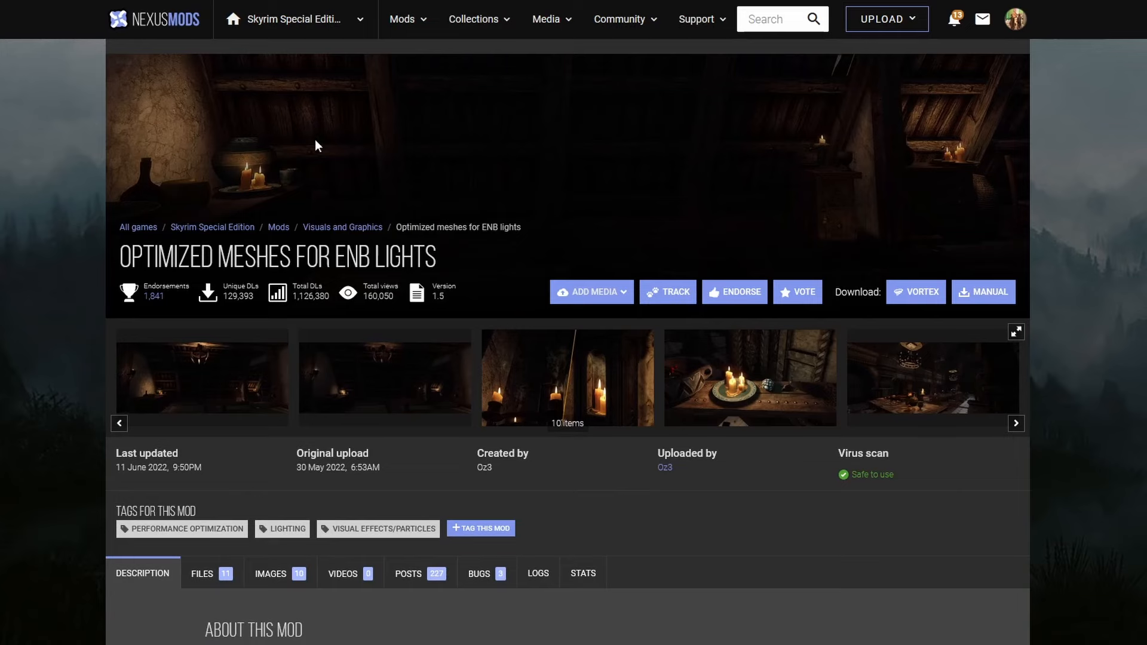
pyautogui.scroll(-1, 296, 267)
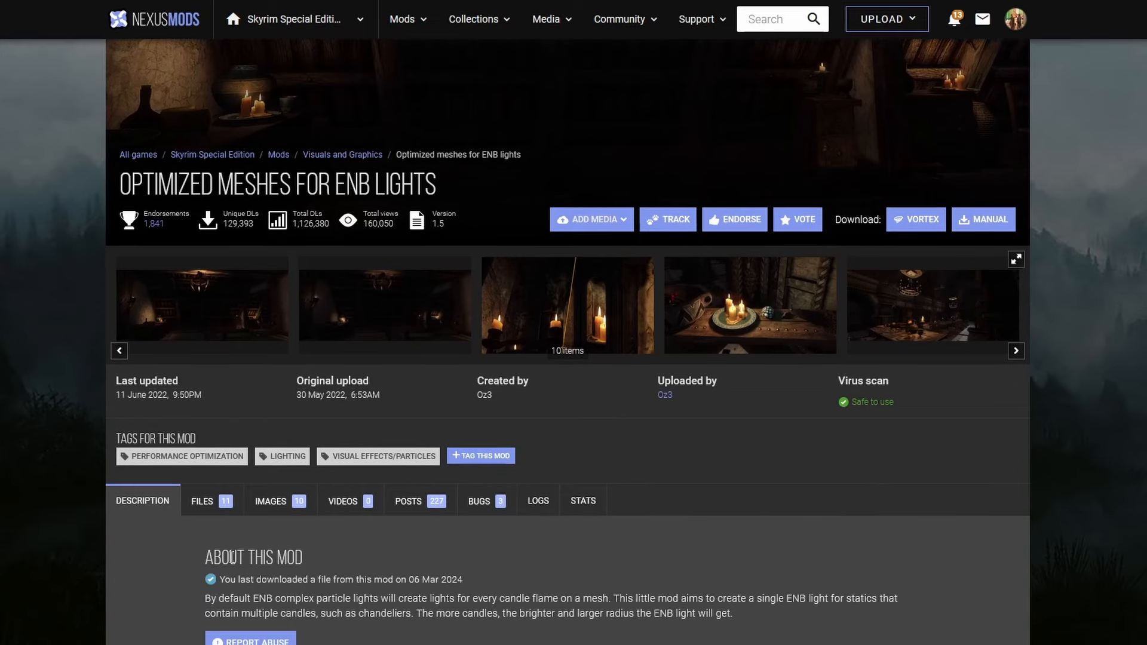
pyautogui.scroll(-3, 241, 457)
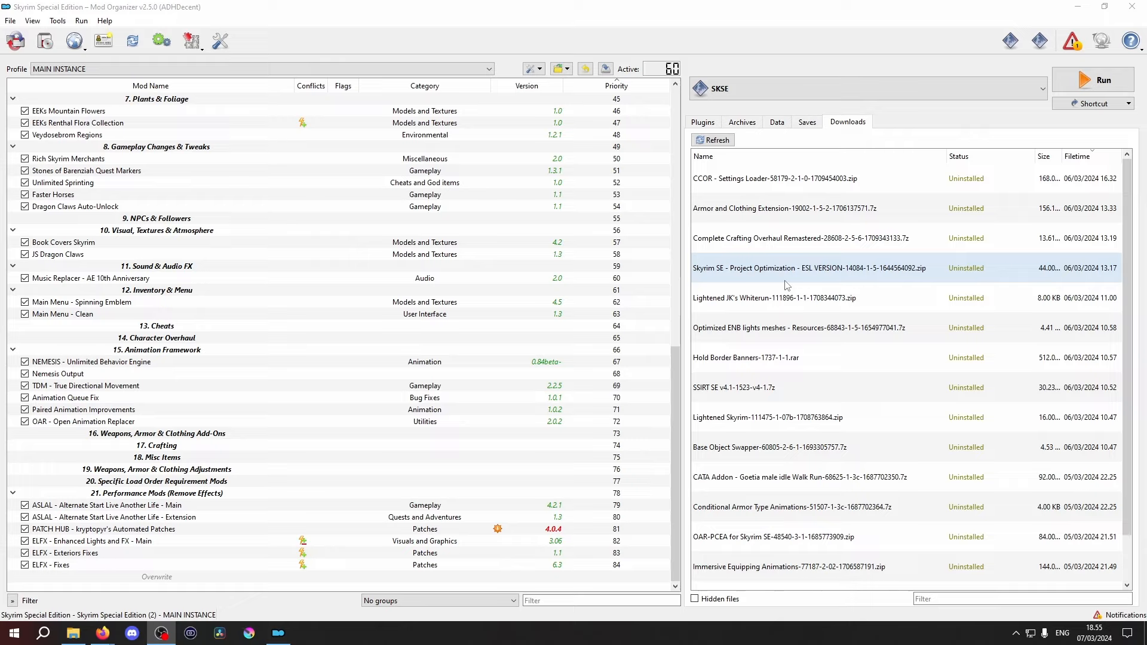
# In Mod Organizer, install the downloaded Base Object Swapper with the SSE v1.6.629+ ("Anniversary Edition") DLL option
pyautogui.click(783, 457)
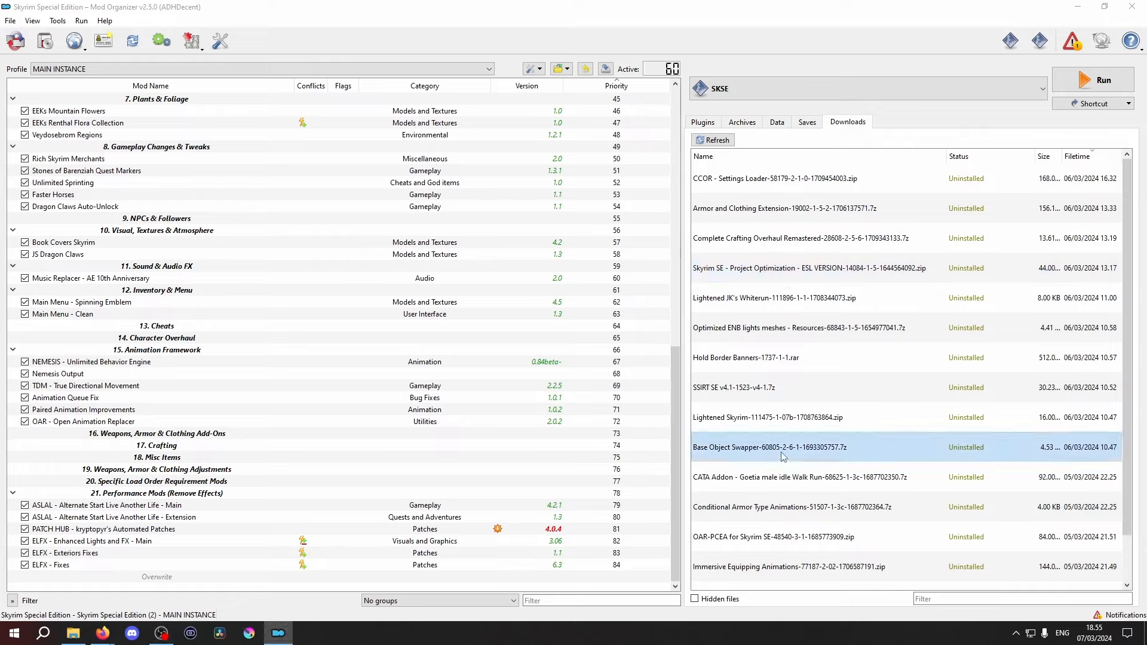
pyautogui.doubleClick(783, 457)
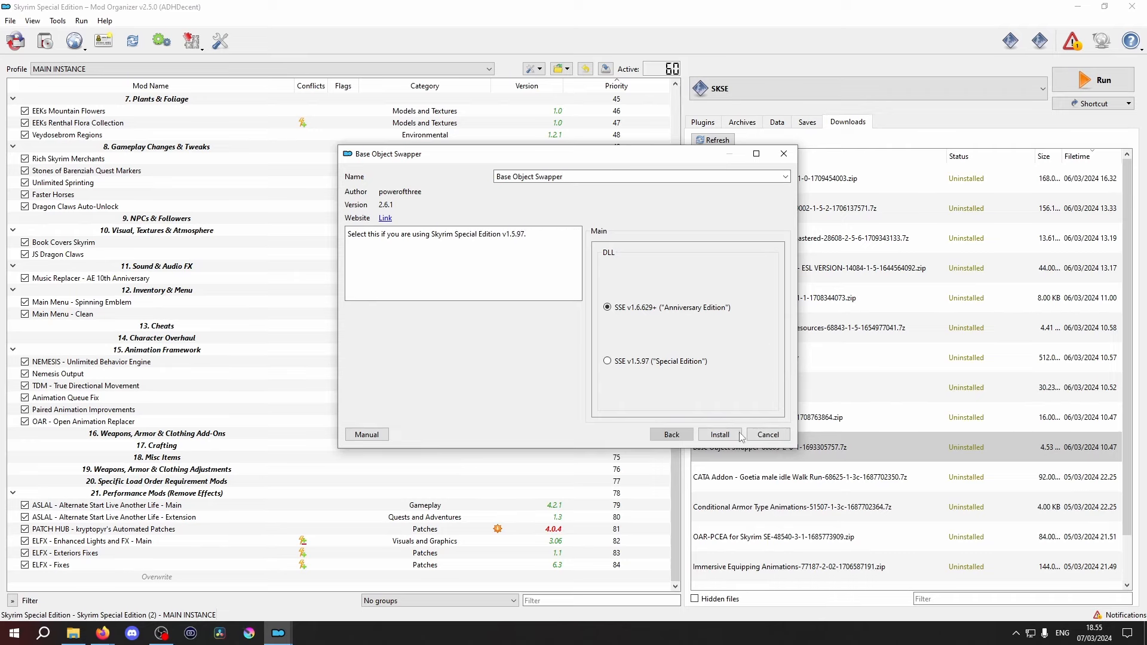
pyautogui.click(720, 435)
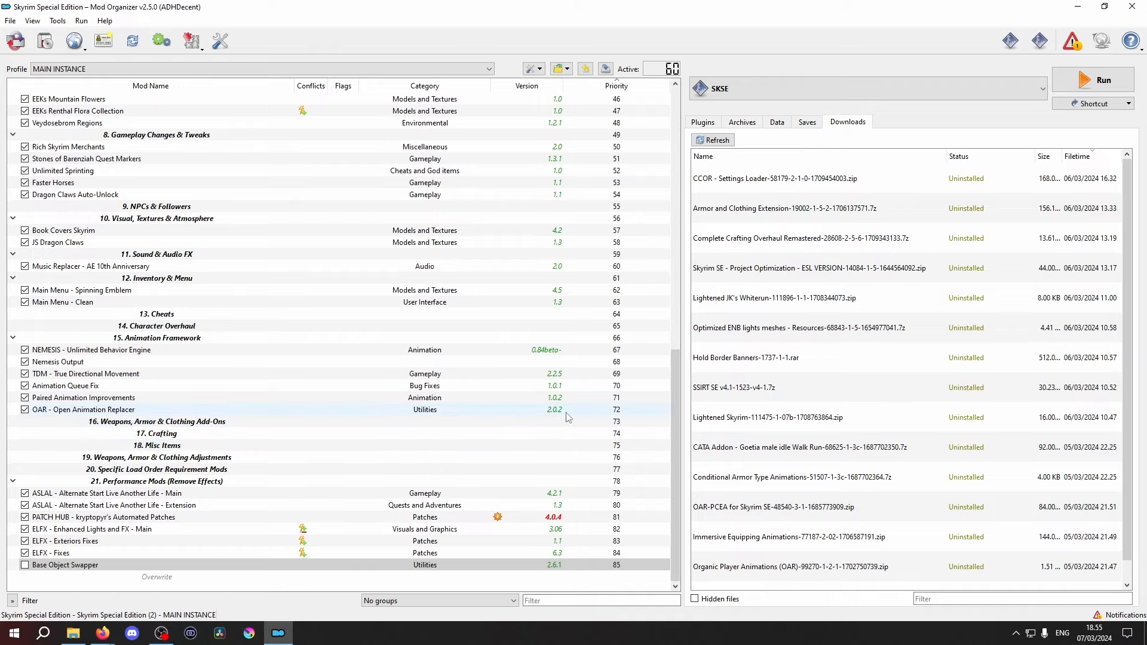
# Install the downloaded Lightened Skyrim archive under the name Lightened Skyrim - Base Object Swapper edition
pyautogui.scroll(-1, 819, 454)
pyautogui.doubleClick(826, 399)
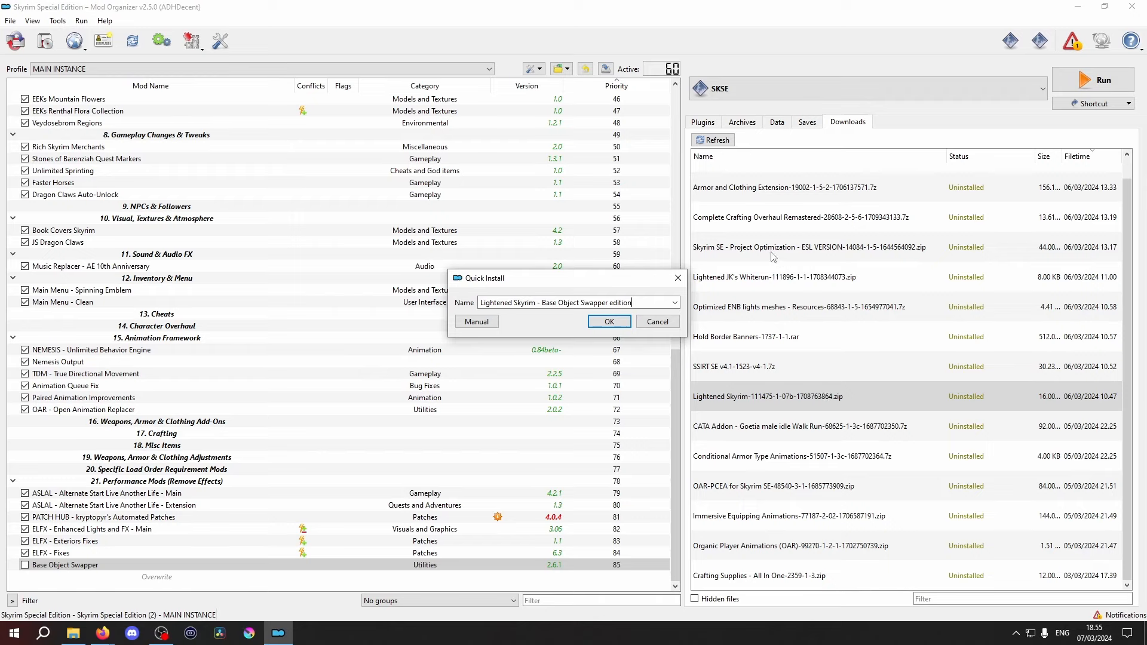
pyautogui.click(610, 323)
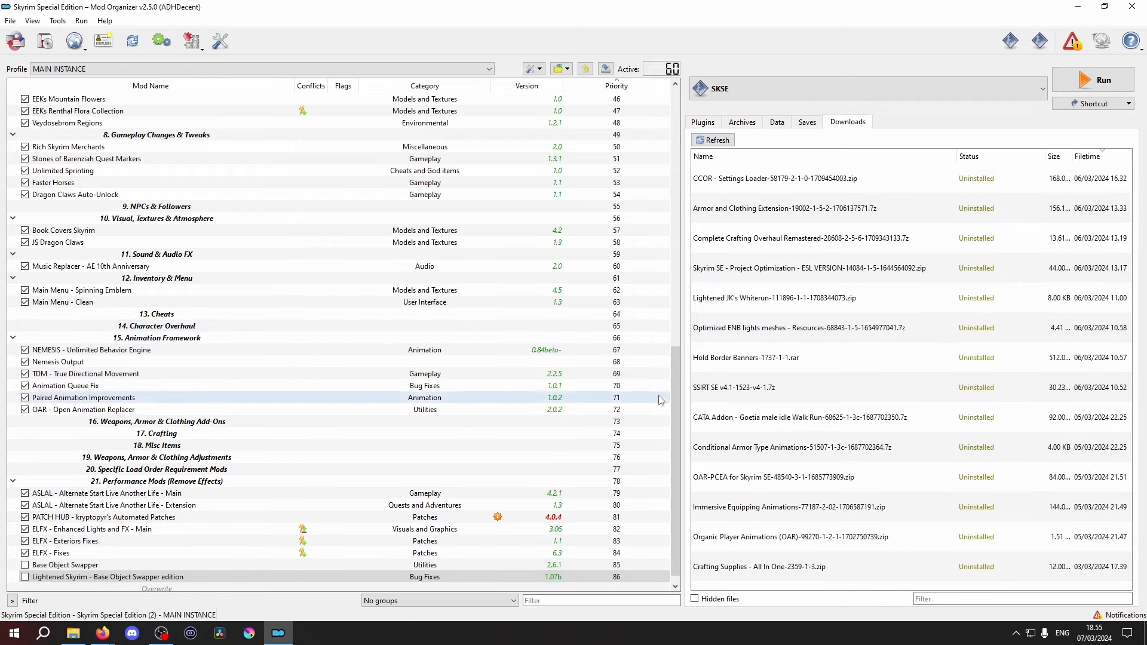
# Install the Lightened JK's Whiterun and Skyrim Project Optimization SE downloads under their suggested names
pyautogui.doubleClick(827, 304)
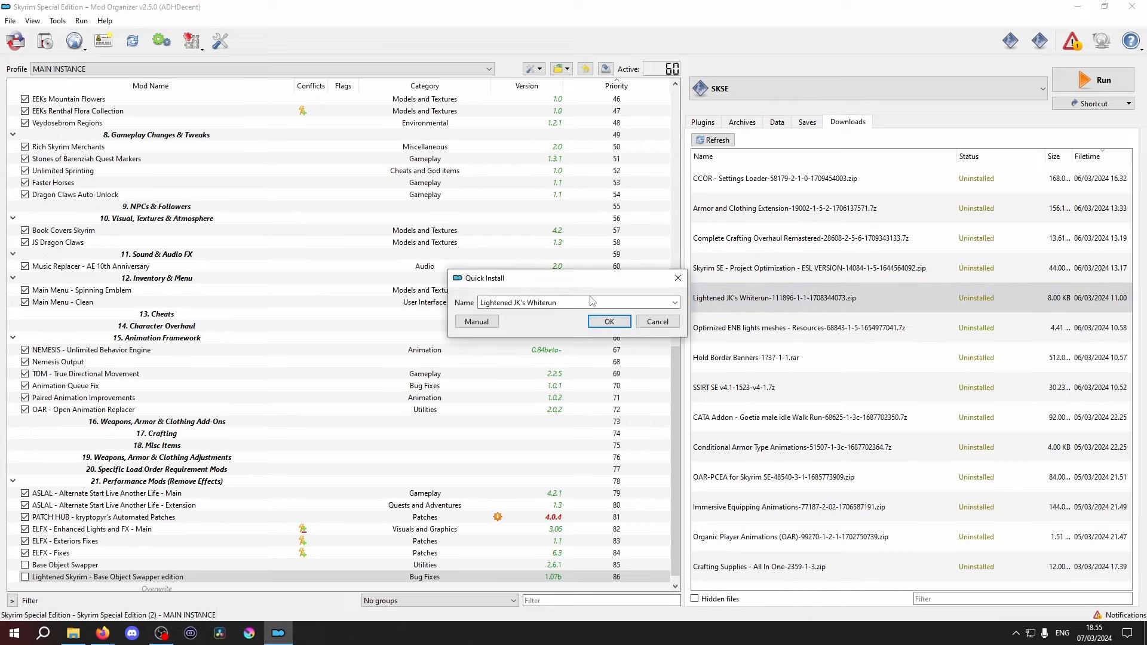
pyautogui.click(609, 322)
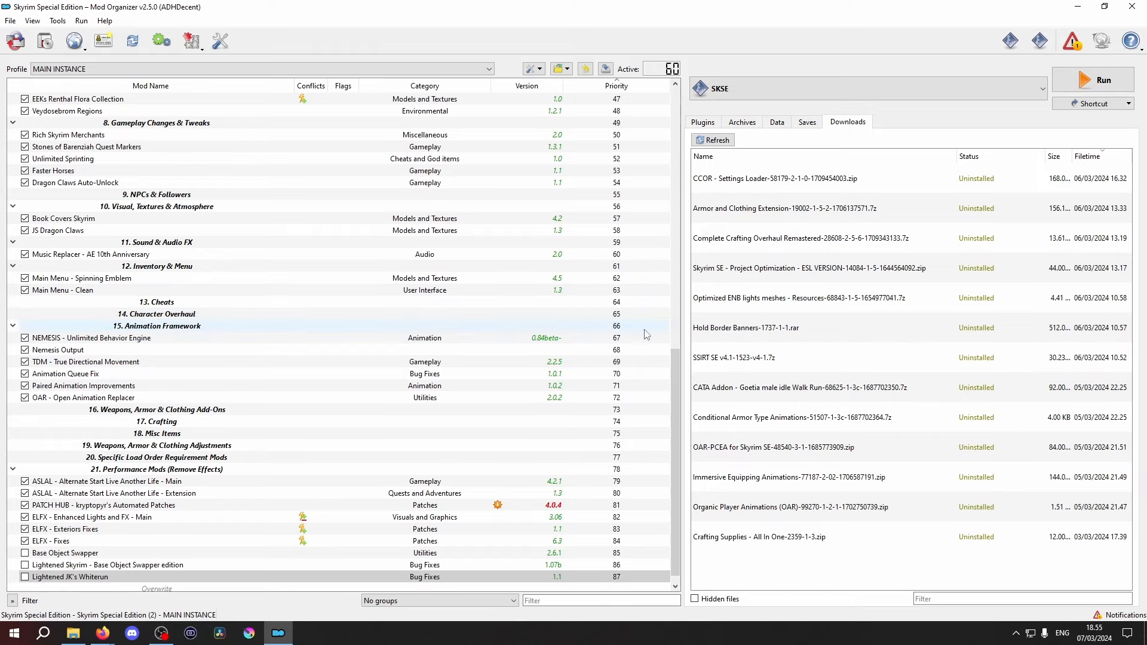
pyautogui.doubleClick(907, 269)
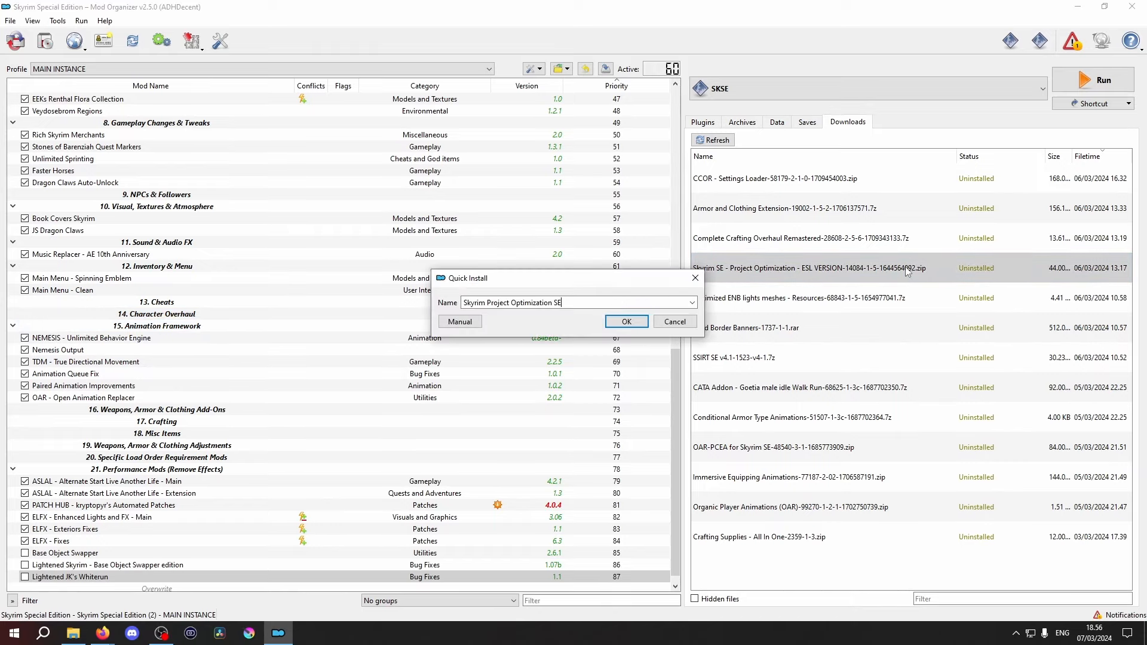
pyautogui.click(625, 322)
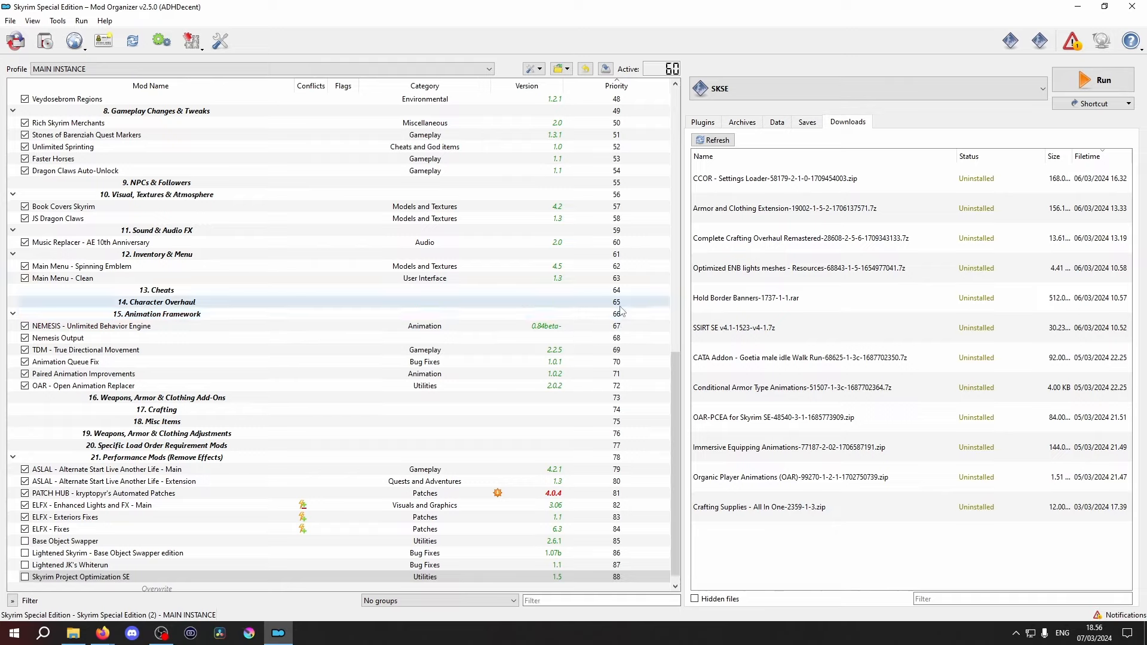
# Install the Skyrim SE Skill Interface Re-Texture download under the name SSIRT v4.1, going through its background options
pyautogui.doubleClick(862, 328)
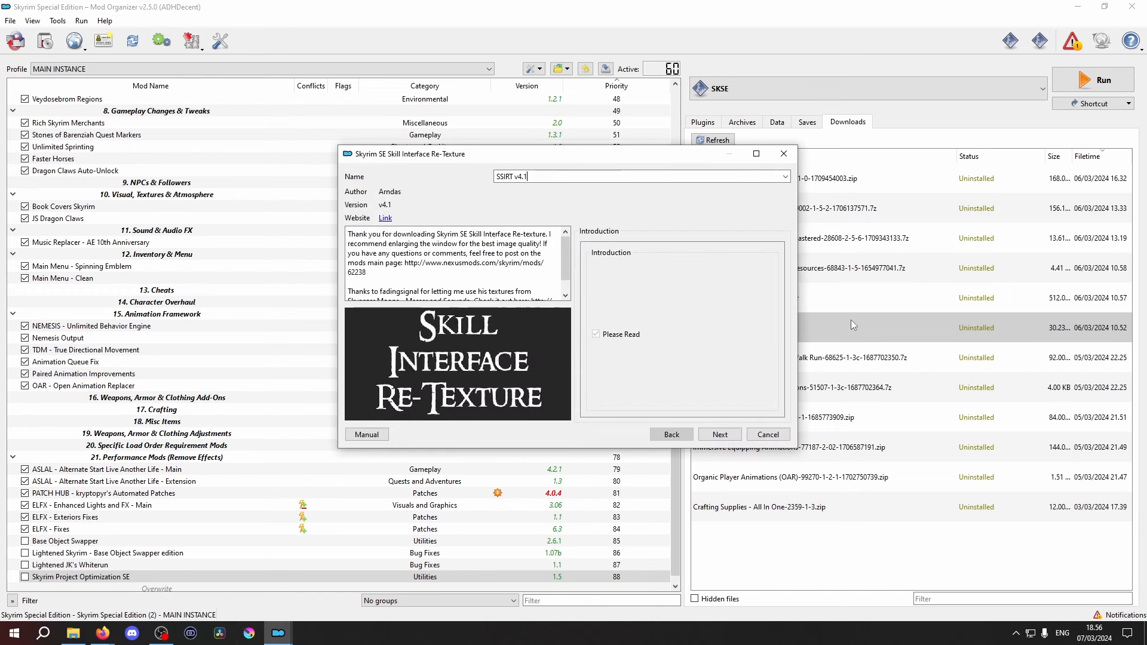
pyautogui.click(720, 438)
pyautogui.moveTo(692, 366)
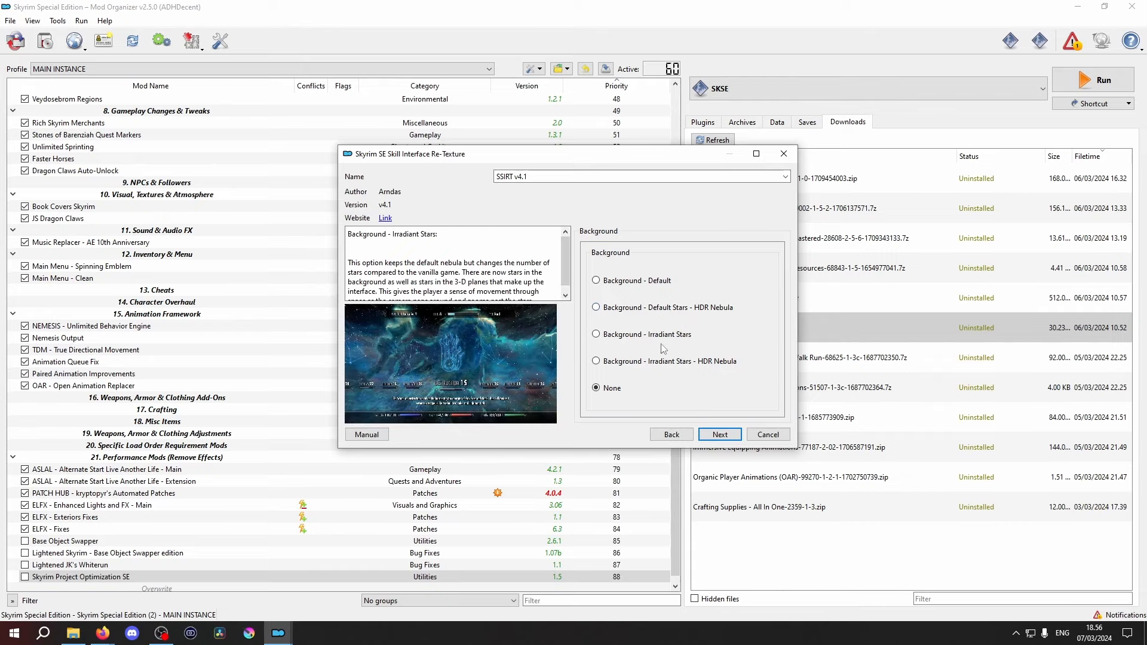
pyautogui.click(719, 440)
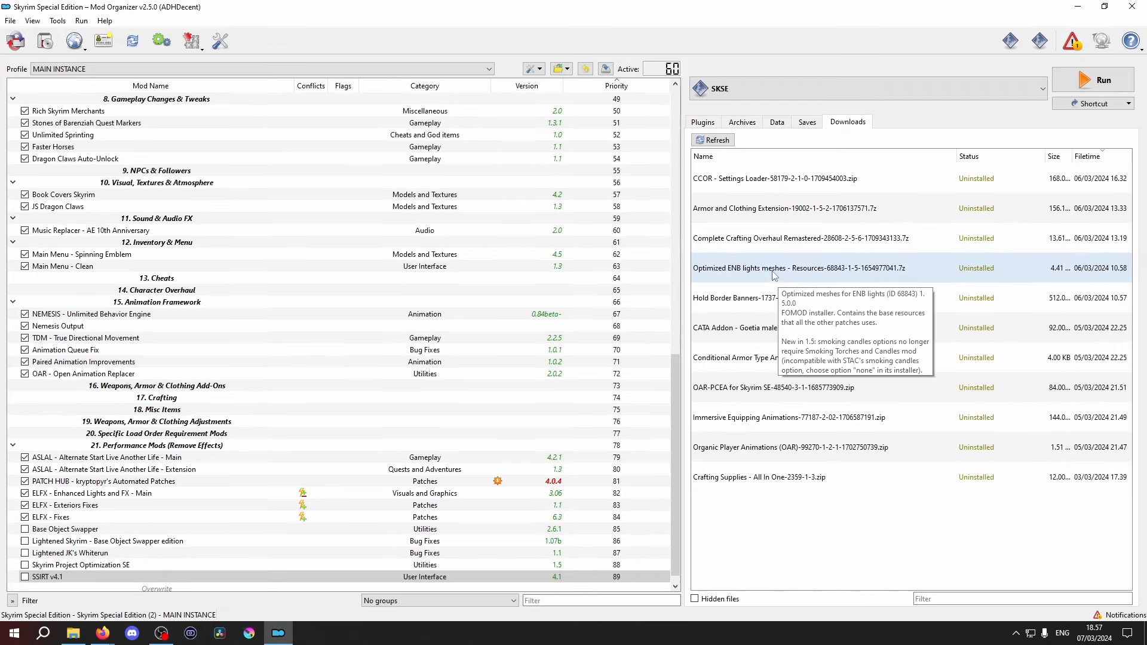
# Install the Optimized ENB lights meshes download as Optimized ENB Light Meshes with the default candle flame effects
pyautogui.doubleClick(772, 272)
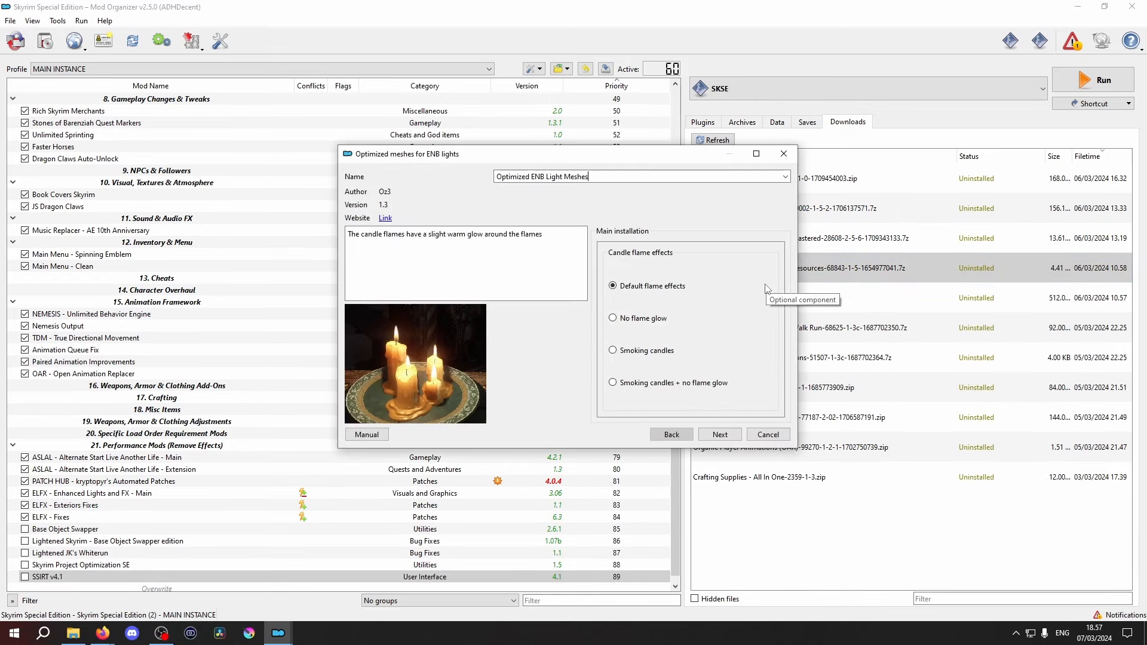
pyautogui.click(721, 438)
pyautogui.click(721, 435)
# Install the Crafting Supplies - All In One and Hold Border Banners downloads under their suggested names
pyautogui.doubleClick(793, 449)
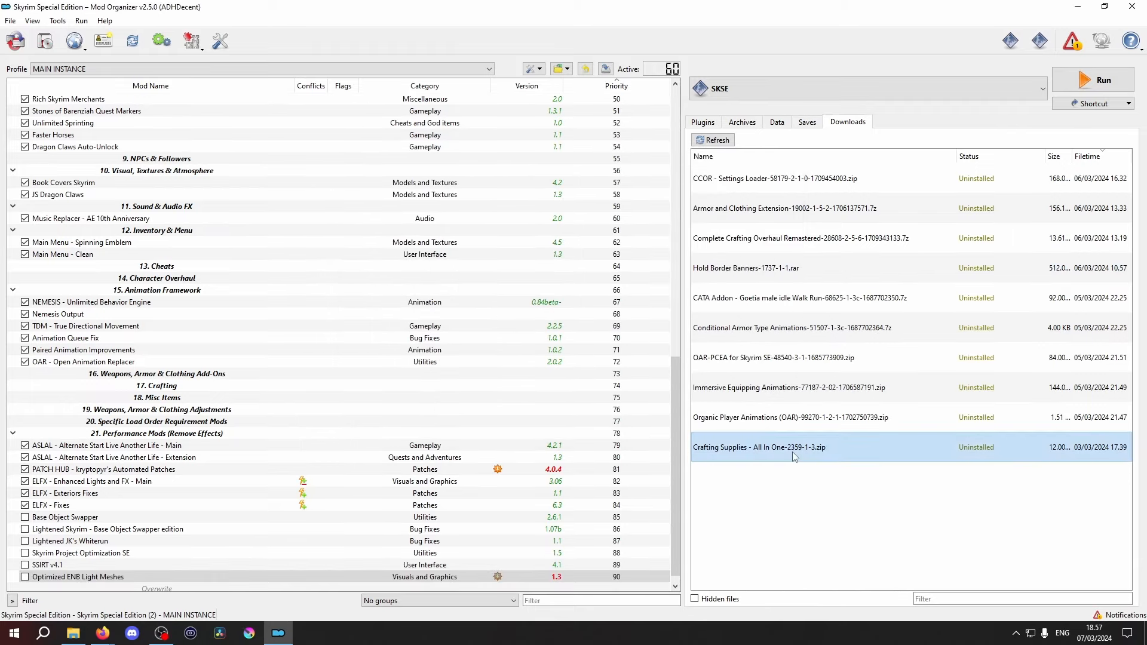
pyautogui.click(609, 321)
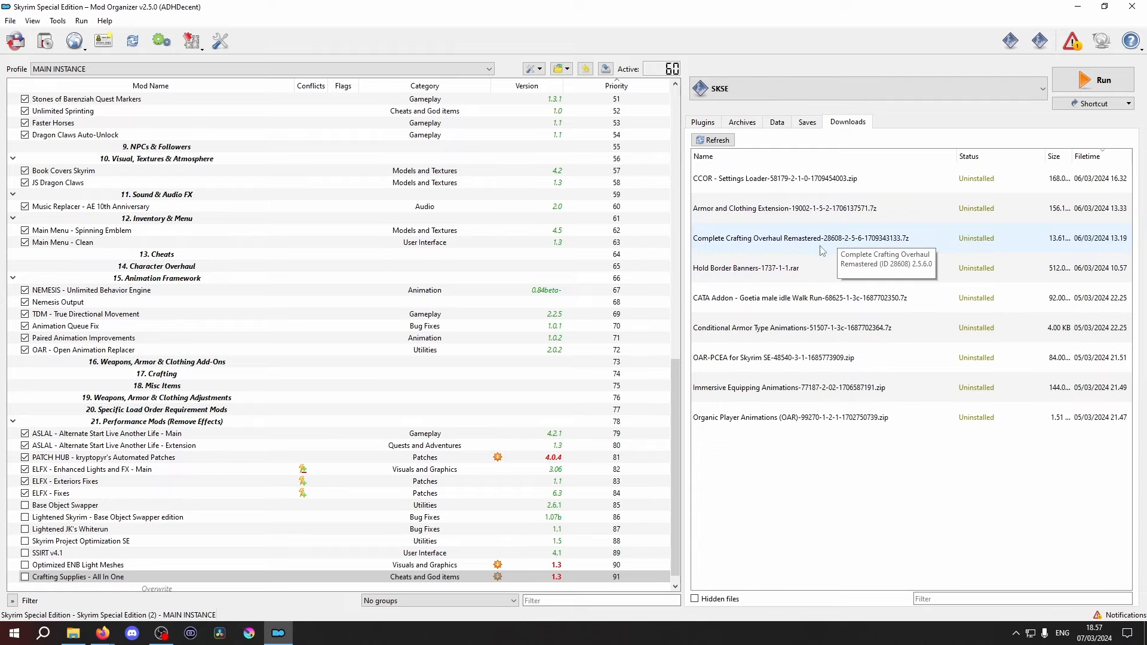
pyautogui.doubleClick(806, 270)
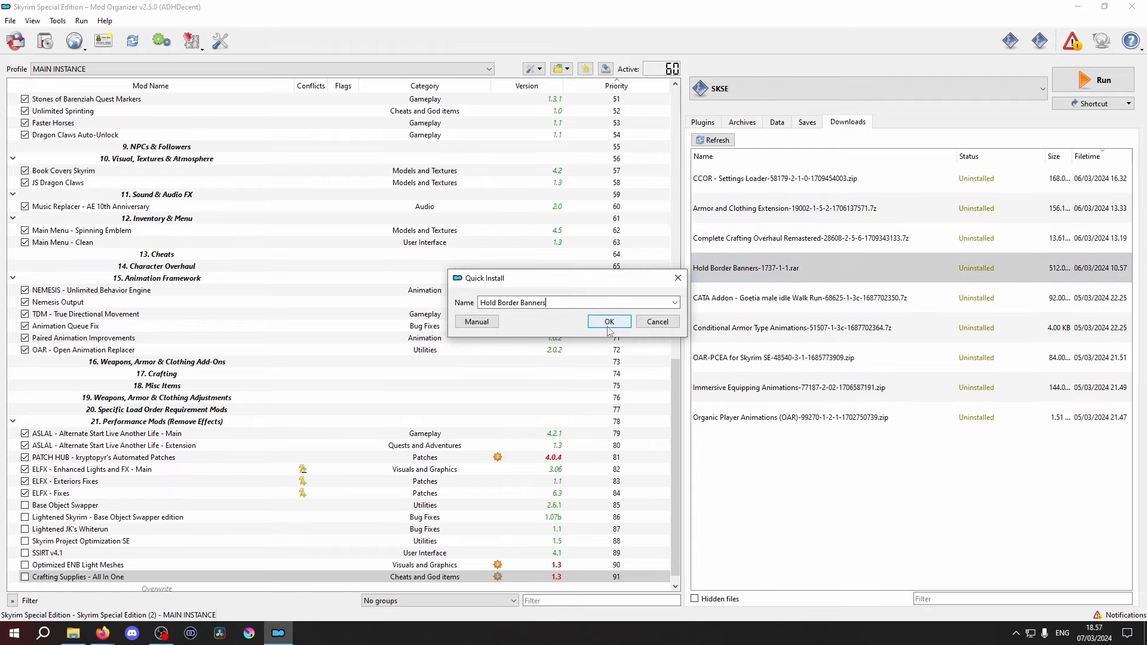
pyautogui.click(609, 326)
# Install the Armor and Clothing Extension and Complete Crafting Overhaul Remastered downloads under their suggested names
pyautogui.doubleClick(808, 210)
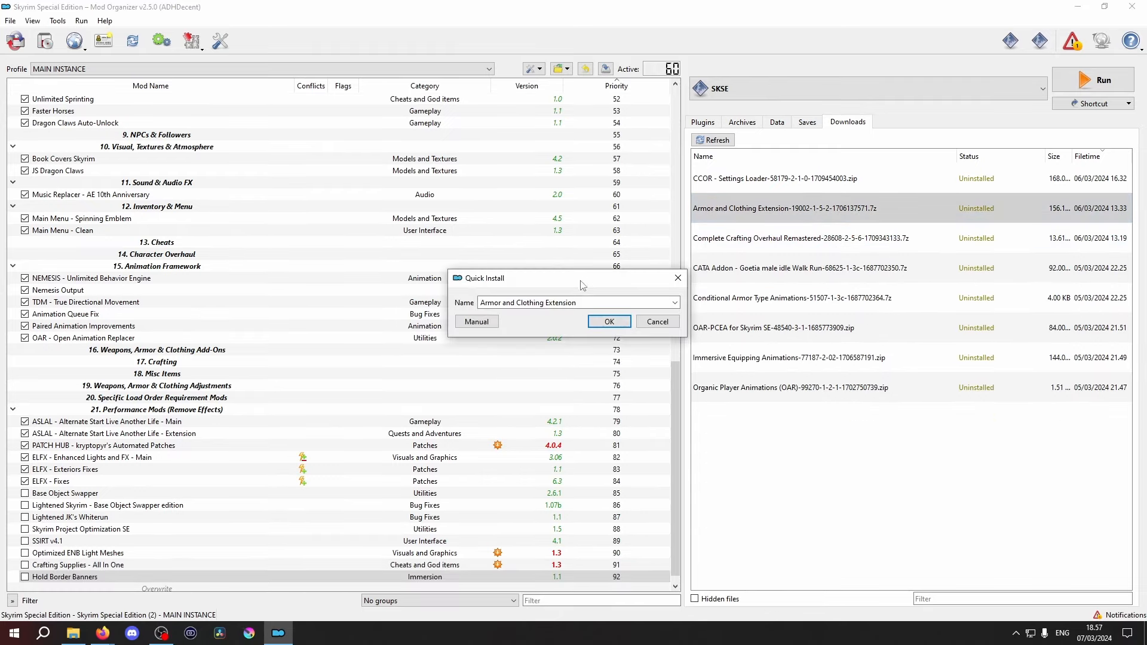
pyautogui.click(606, 324)
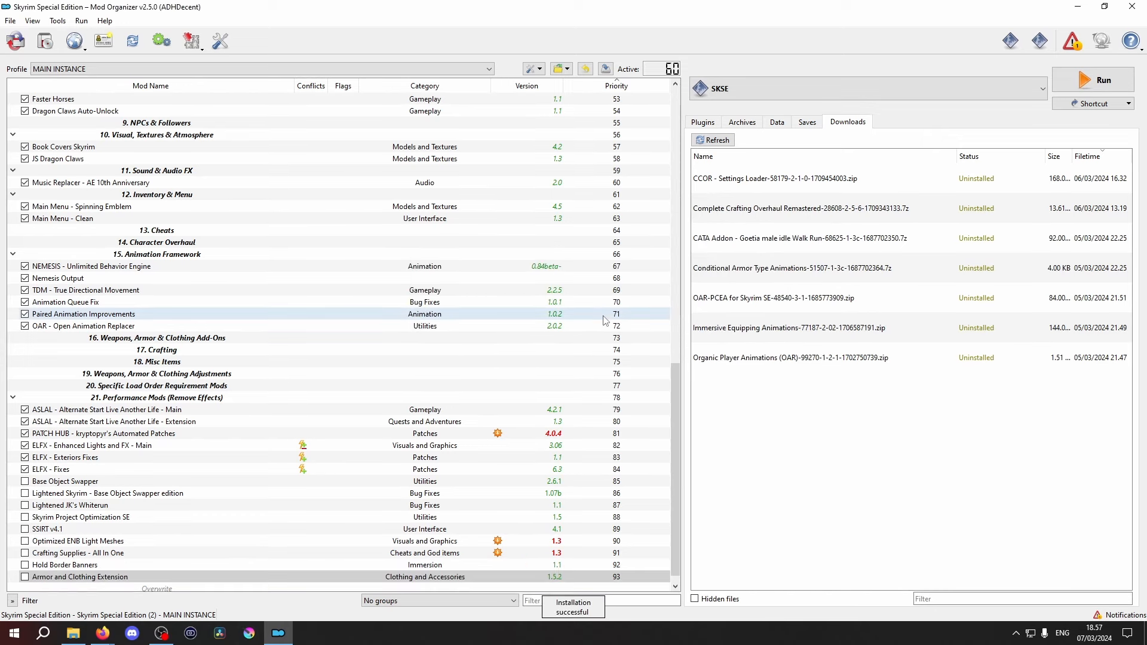
pyautogui.doubleClick(889, 211)
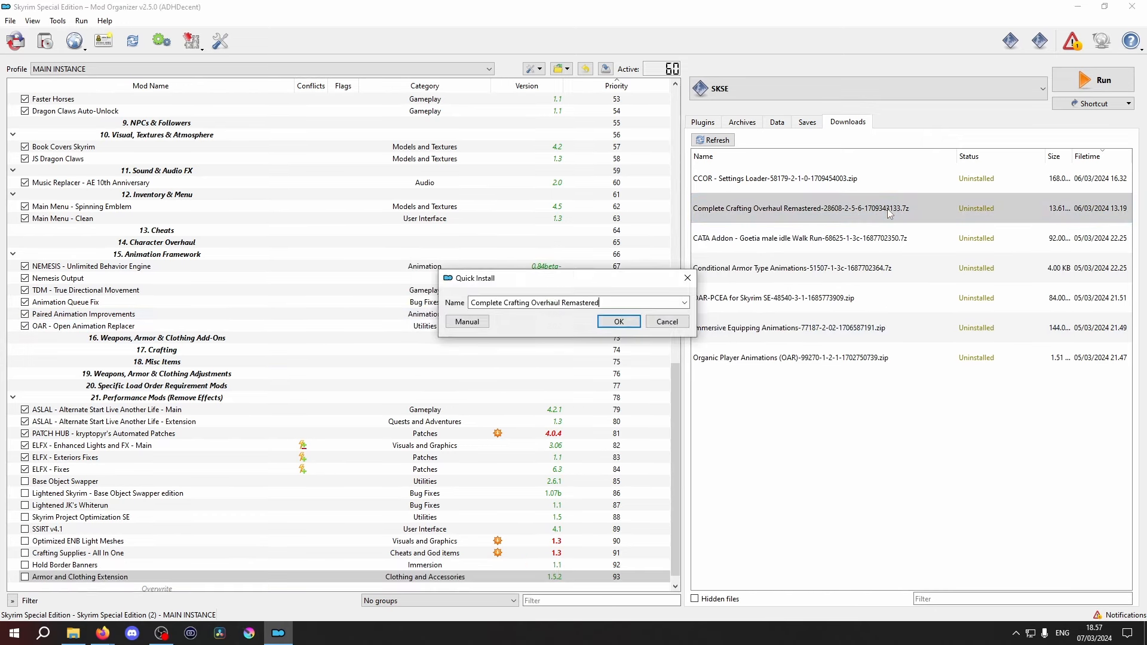
pyautogui.click(616, 322)
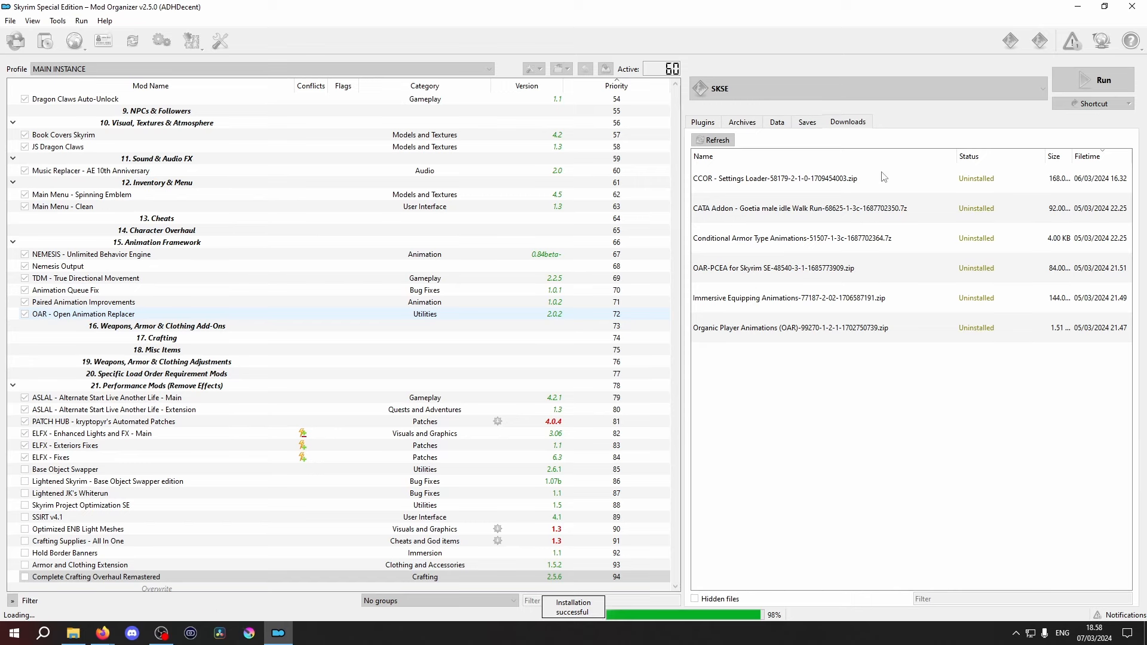
# Install the CCOR - Settings Loader and OAR-PCEA for Skyrim SE downloads under their suggested names
pyautogui.click(853, 185)
pyautogui.doubleClick(853, 184)
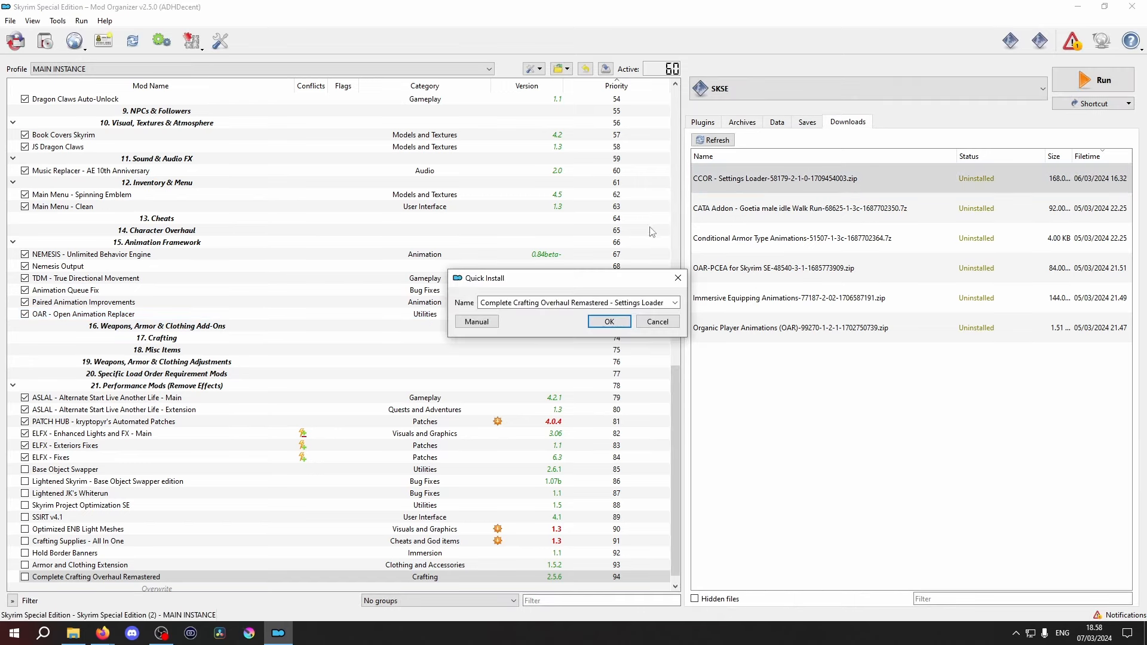
pyautogui.click(609, 321)
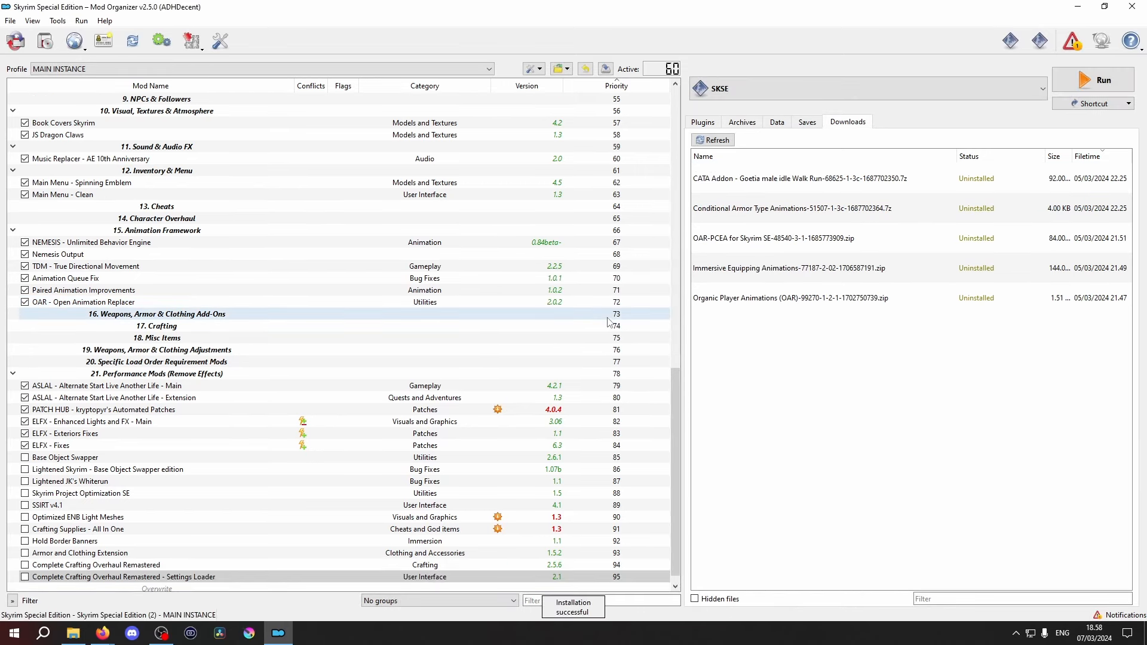
pyautogui.doubleClick(845, 239)
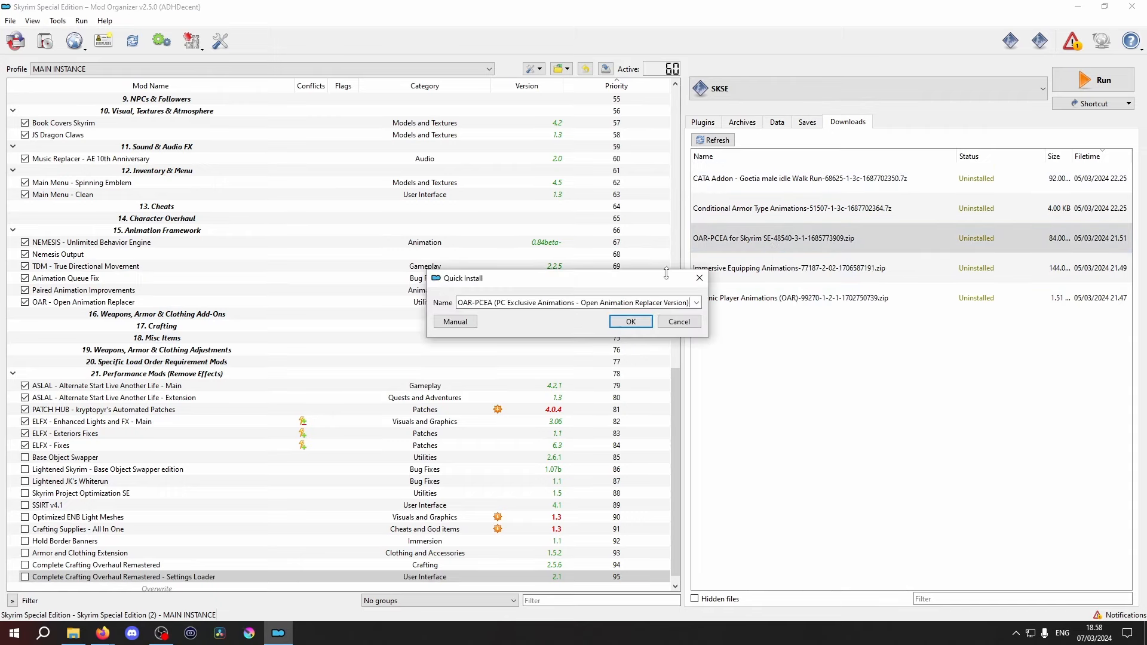
pyautogui.click(630, 322)
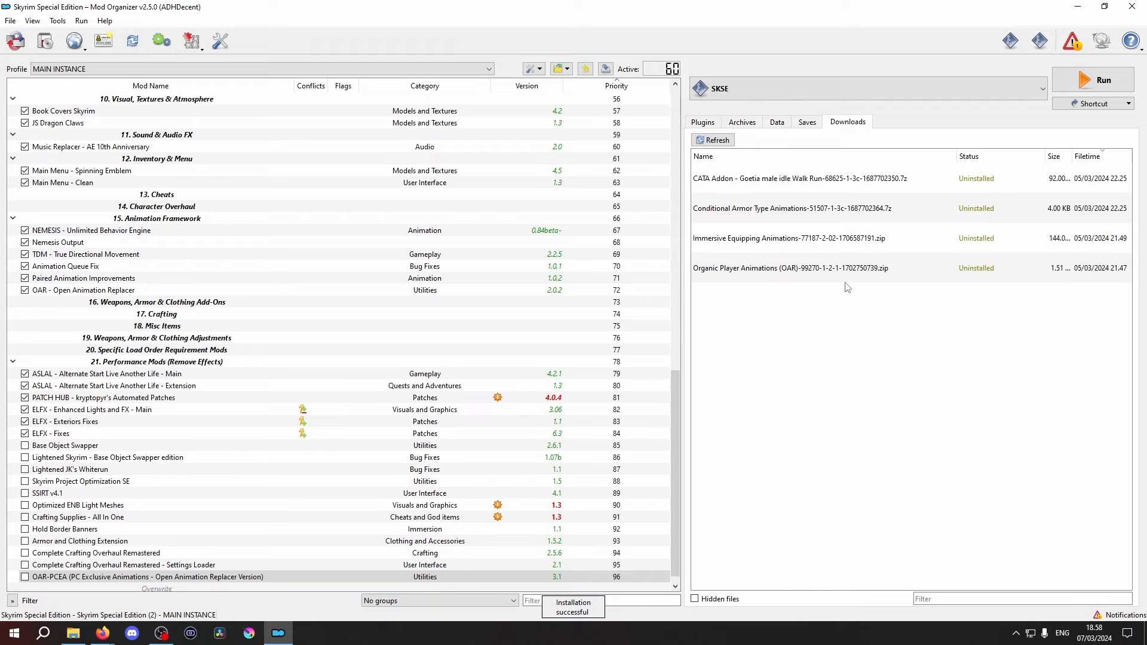
# Install the Organic Player Animations (OAR) and Conditional Armor Type Animations downloads under their suggested names
pyautogui.doubleClick(856, 275)
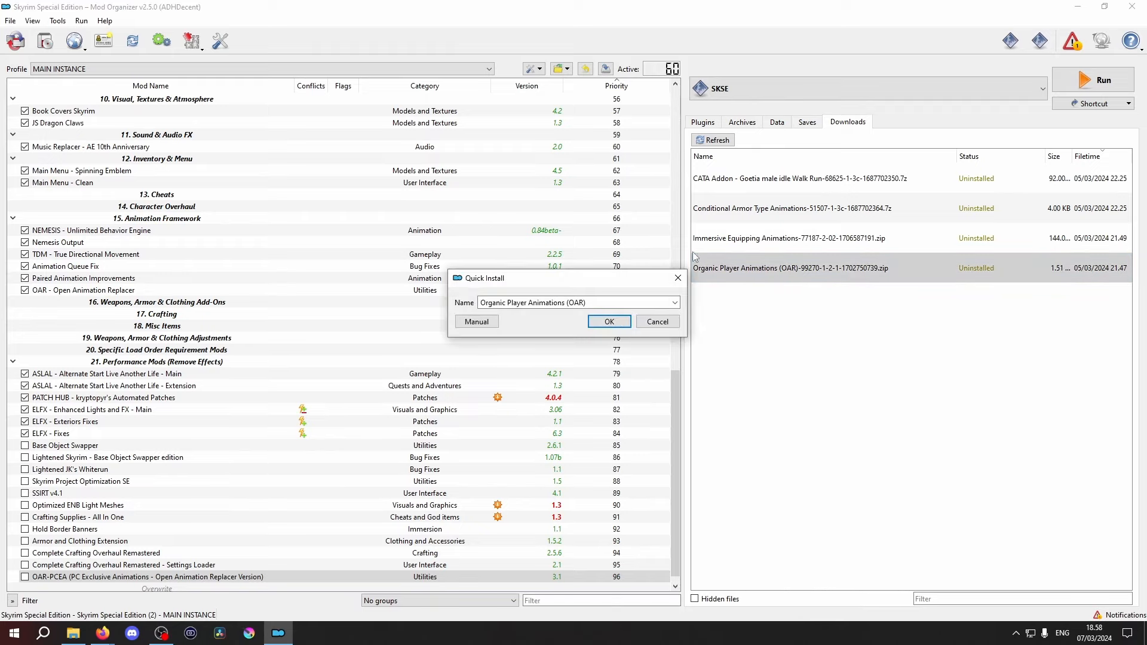
pyautogui.click(607, 323)
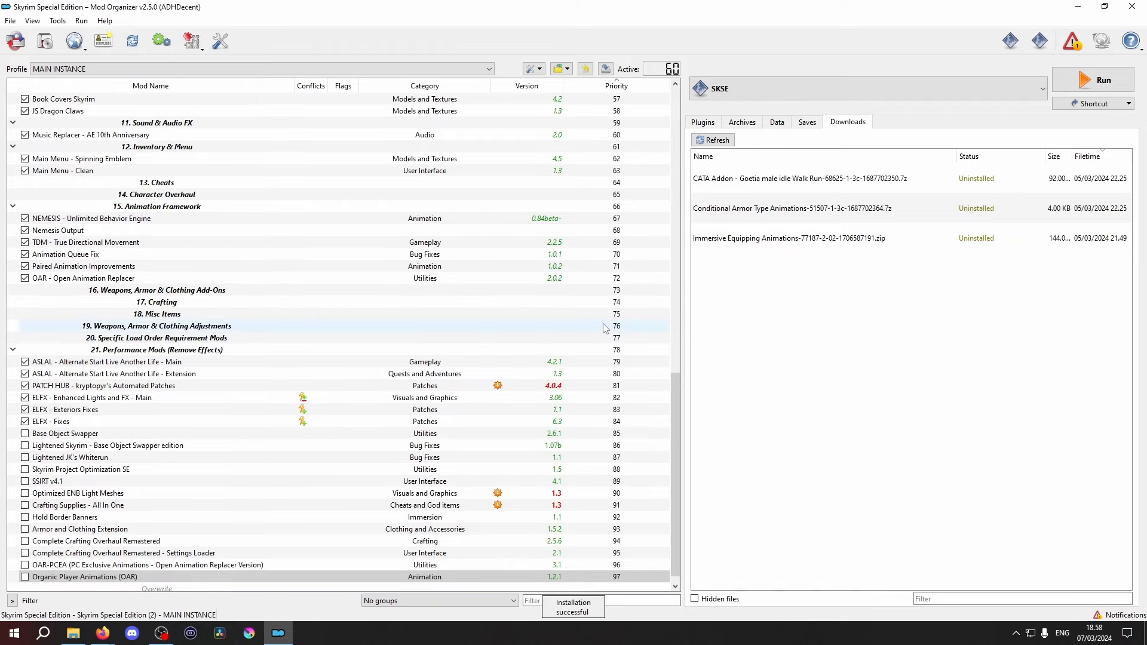
pyautogui.doubleClick(831, 216)
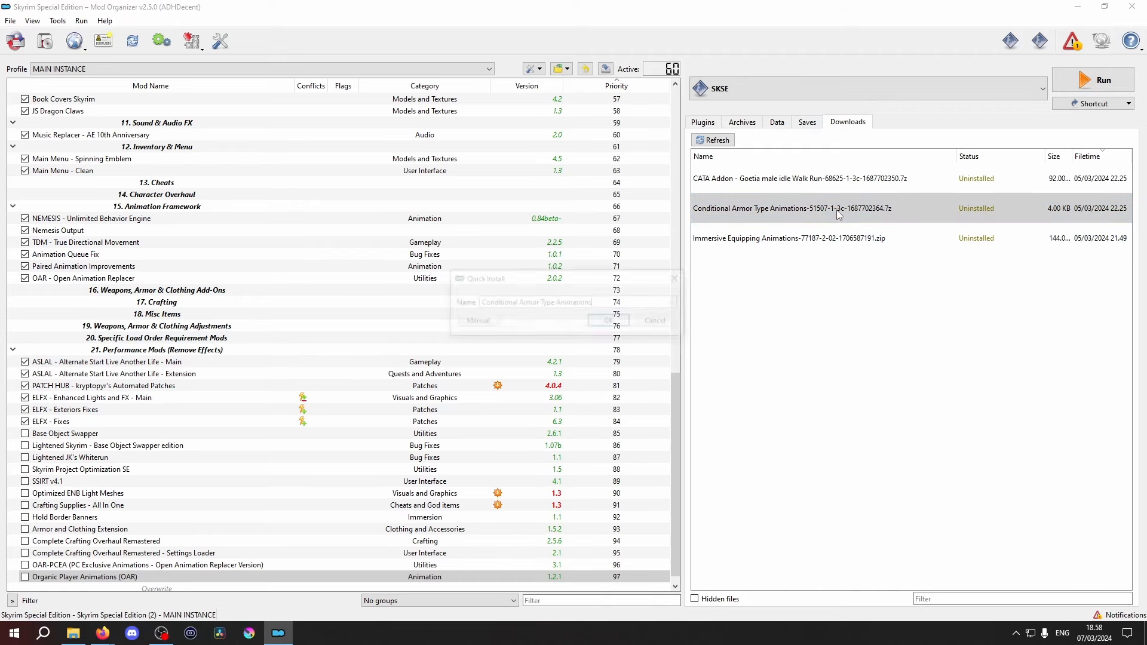
pyautogui.click(607, 324)
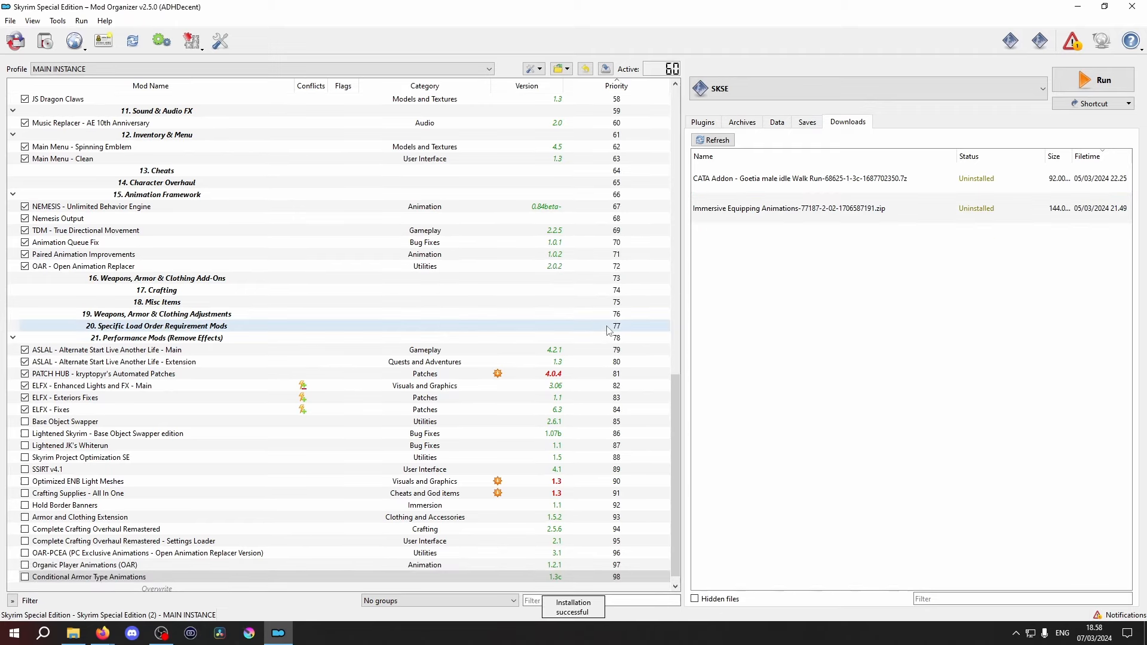
# Install the CATA Addon as Goetia Animations - Male Idle Walk And Run, and Immersive Equipping Animations under its suggested name
pyautogui.doubleClick(807, 183)
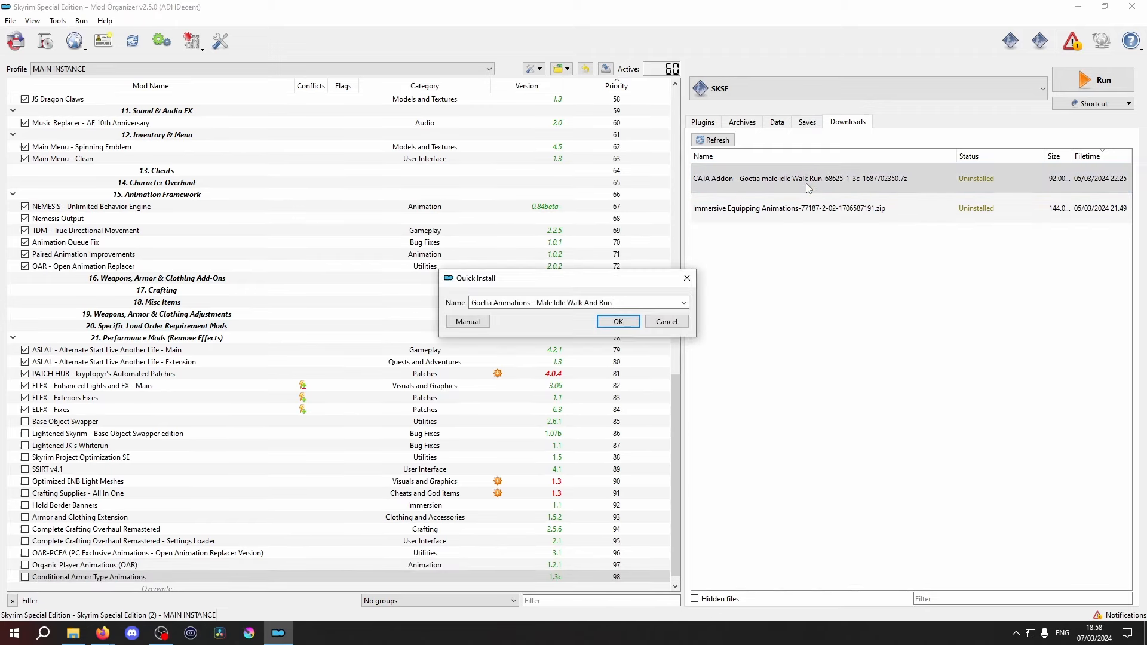
pyautogui.click(619, 323)
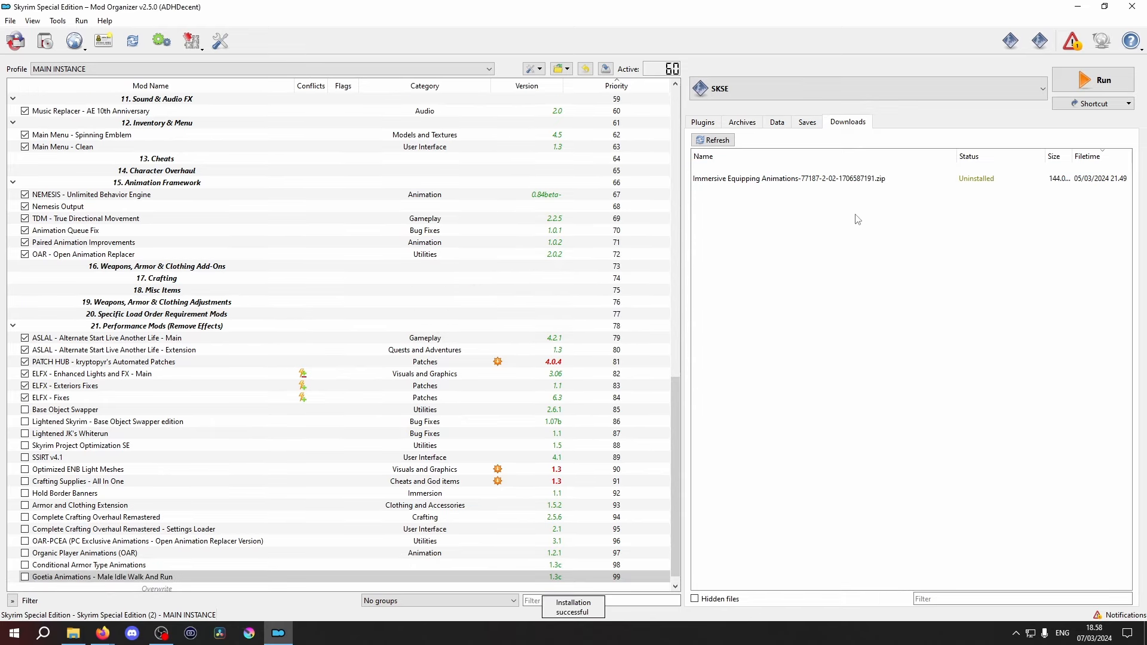
pyautogui.doubleClick(856, 194)
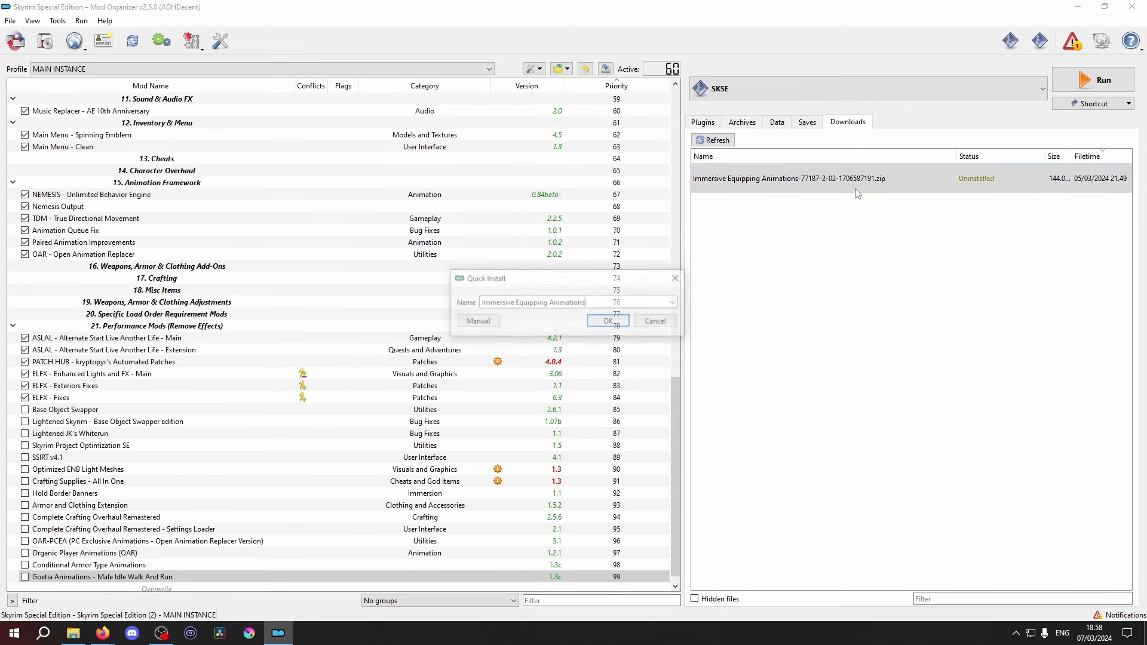
pyautogui.click(607, 323)
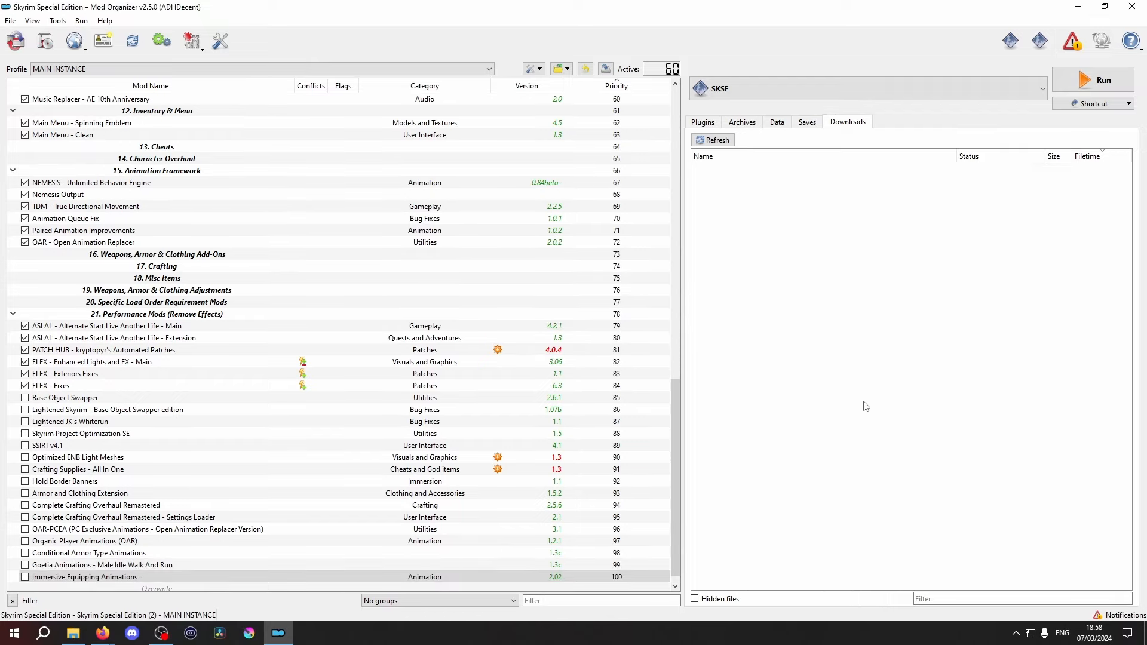
# Enable all newly installed mods from Base Object Swapper through Immersive Equipping Animations
pyautogui.moveTo(24, 398); pyautogui.dragTo(27, 577)
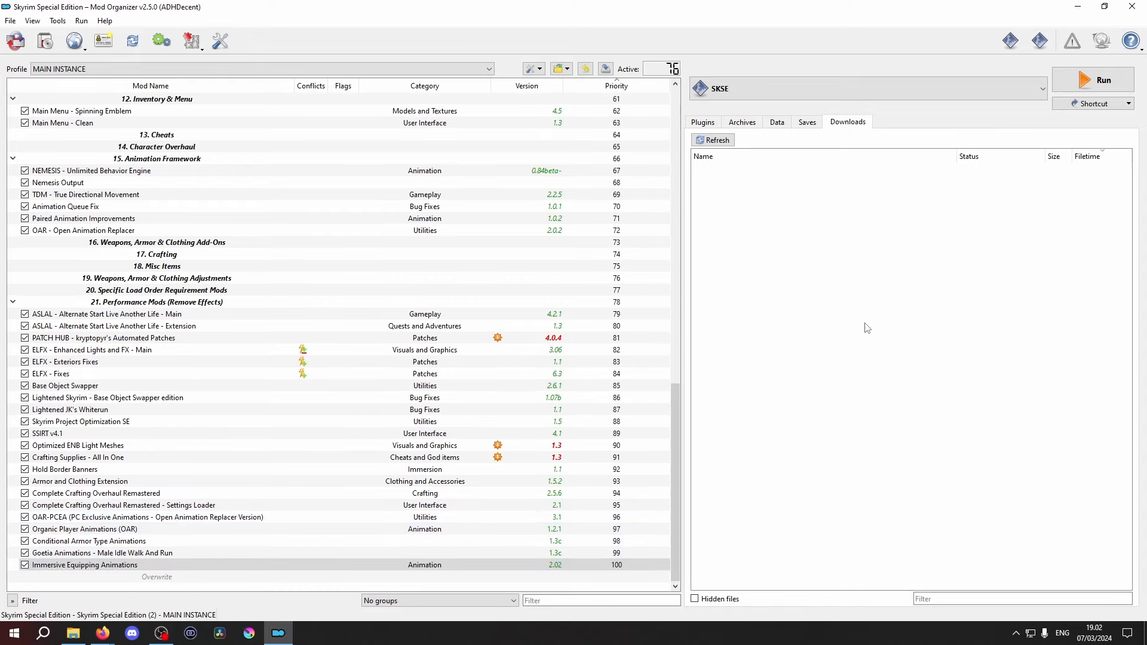
# Move Base Object Swapper and Lightened Skyrim - Base Object Swapper edition to the end of section 1, Bug Fixes & Game Patches
pyautogui.click(14, 385)
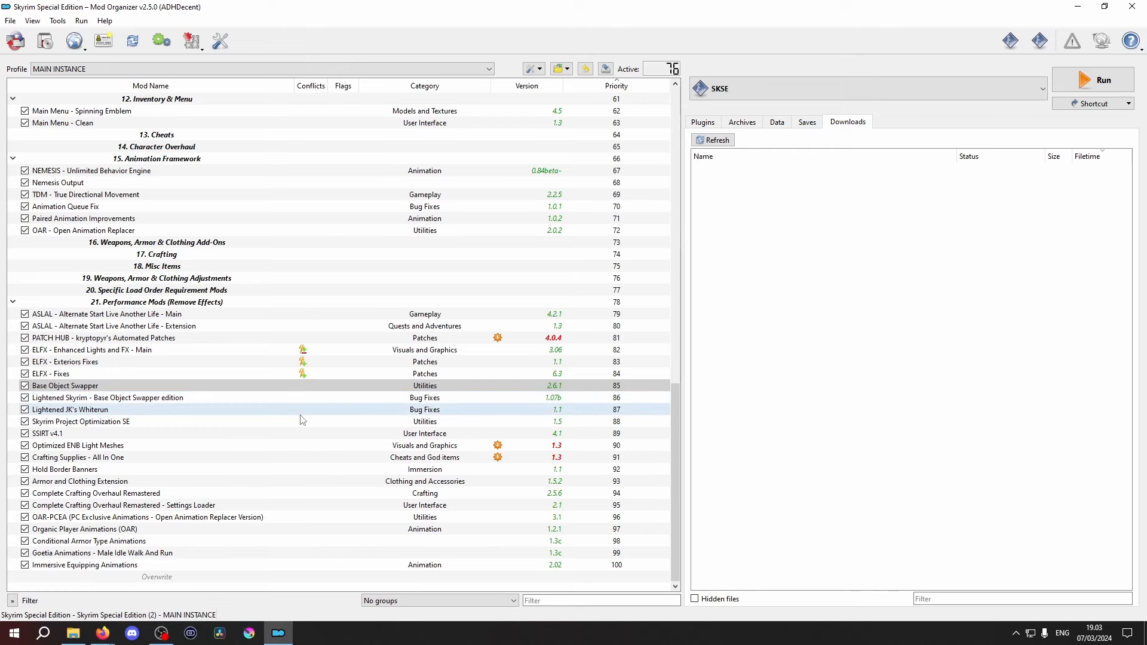
pyautogui.moveTo(75, 391); pyautogui.dragTo(78, 337)
pyautogui.scroll(-15, 191, 365)
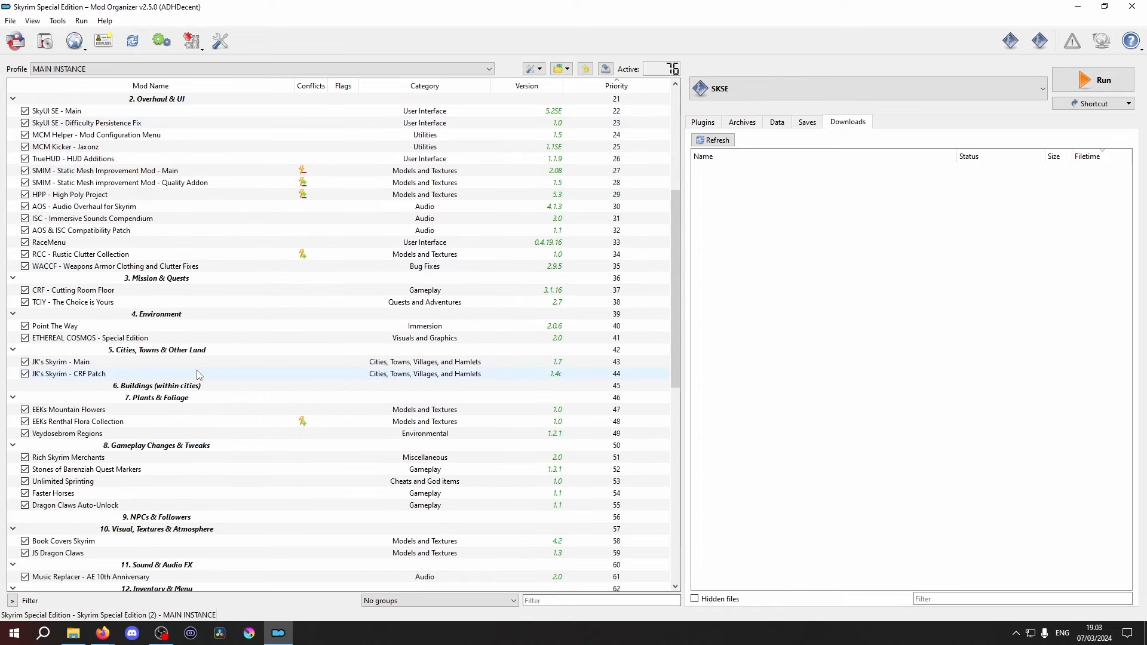
pyautogui.scroll(-5, 198, 374)
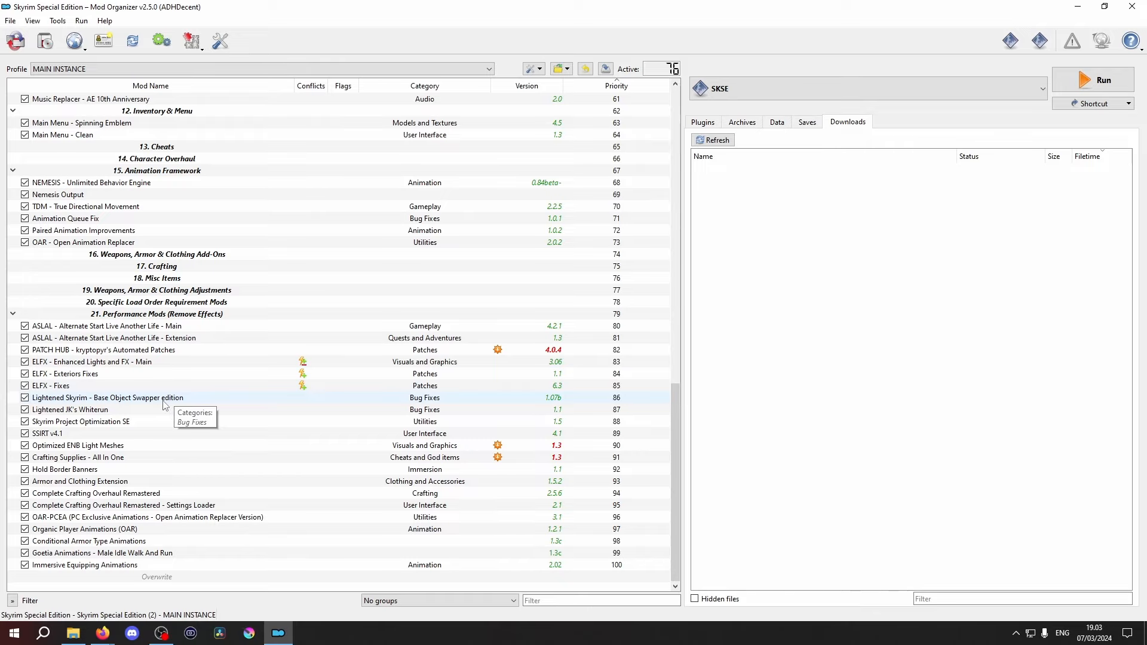
pyautogui.moveTo(165, 405); pyautogui.dragTo(153, 351)
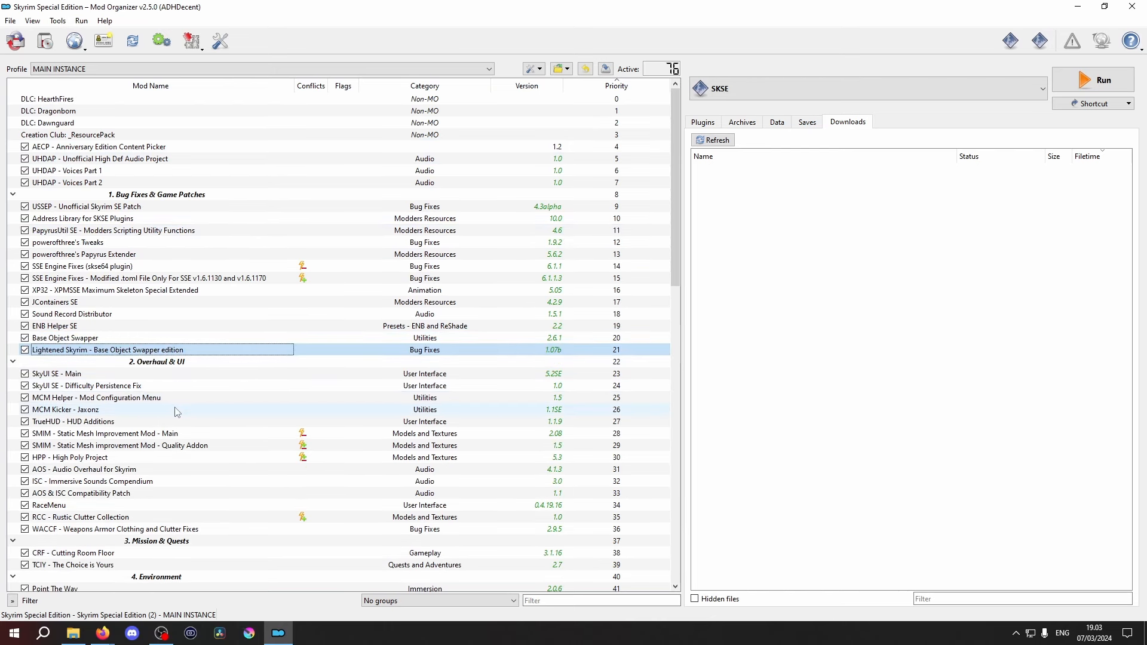
# Move Lightened JK's Whiterun below JK's Skyrim - CRF Patch, and Skyrim Project Optimization SE directly below USSEP - Unofficial Skyrim SE Patch
pyautogui.scroll(-20, 176, 412)
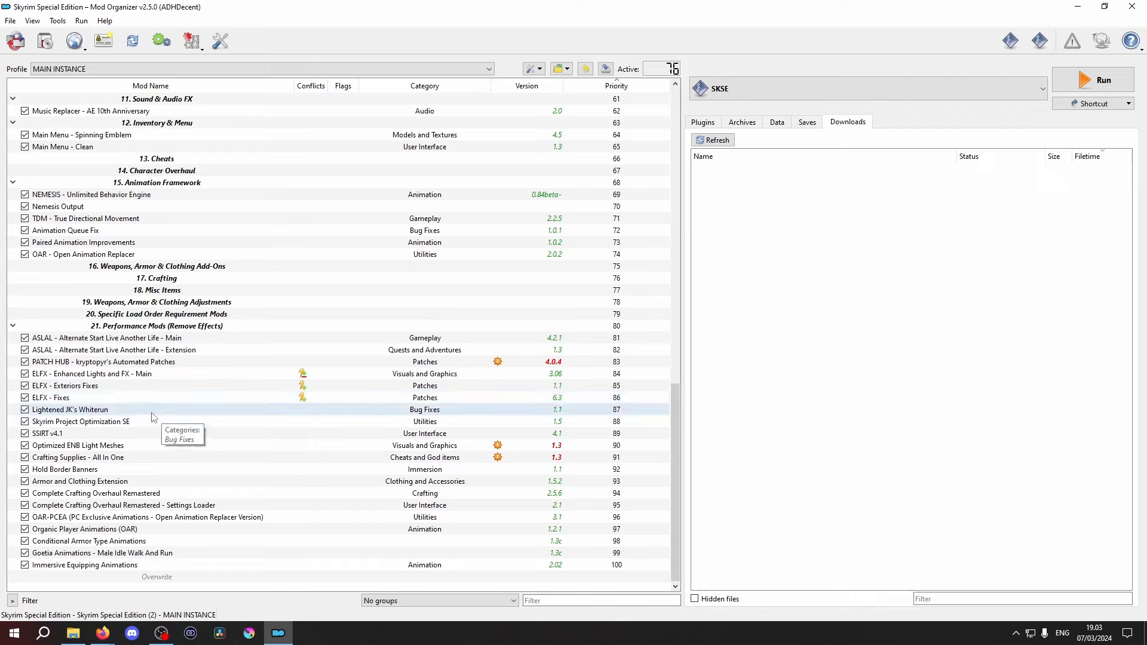
pyautogui.click(149, 413)
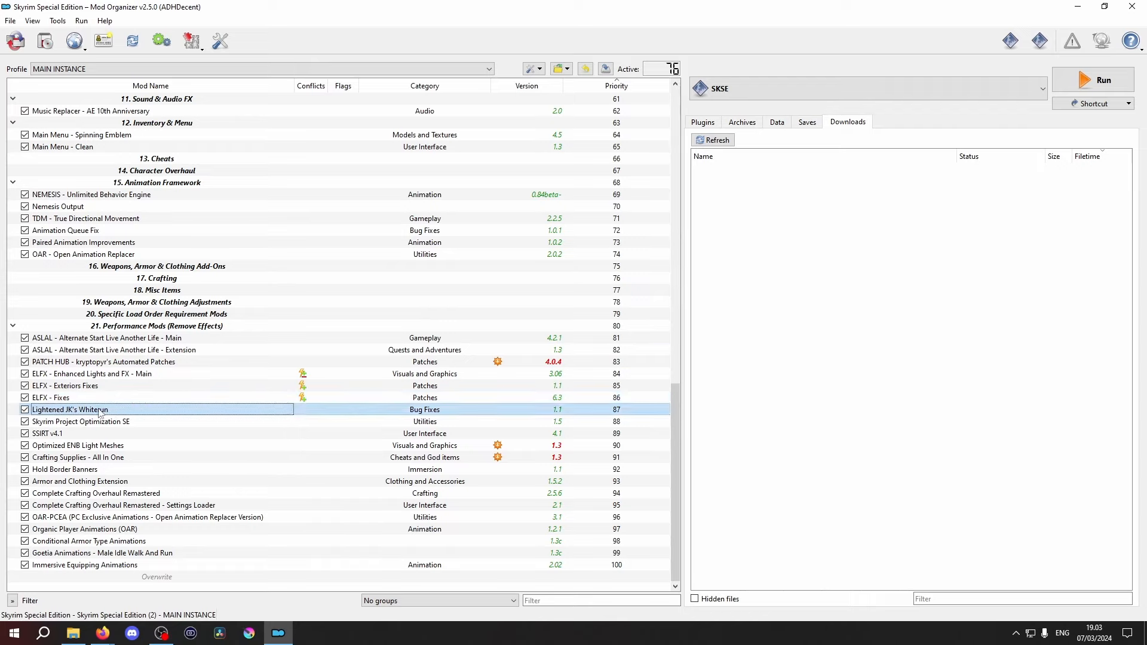
pyautogui.moveTo(100, 412); pyautogui.dragTo(101, 241)
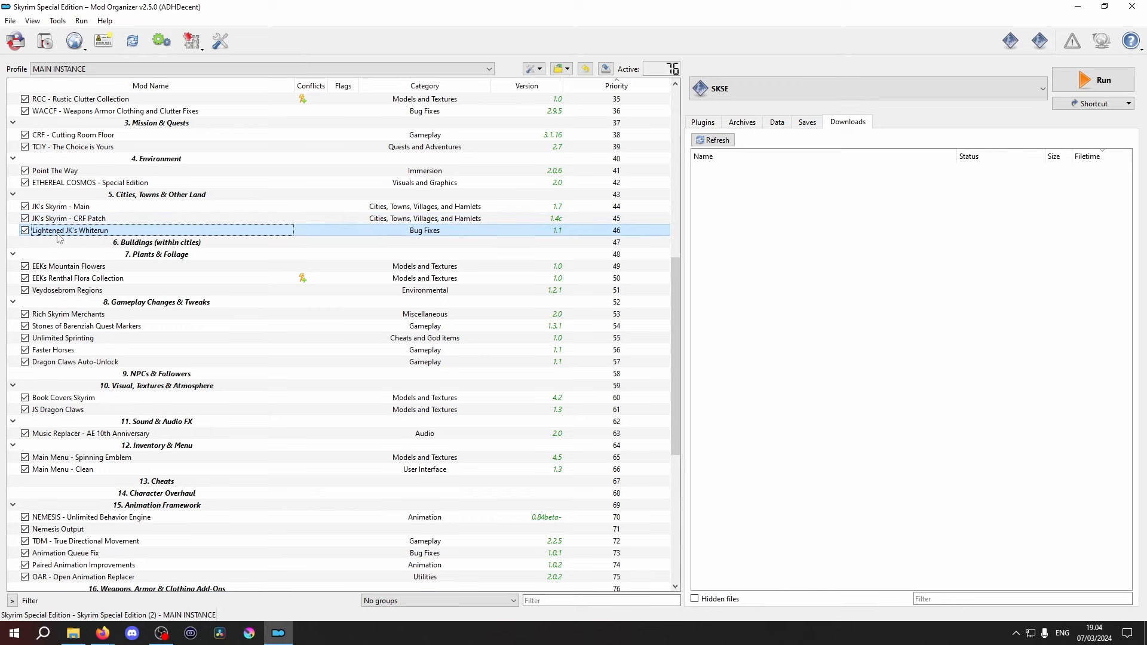
pyautogui.scroll(-9, 103, 381)
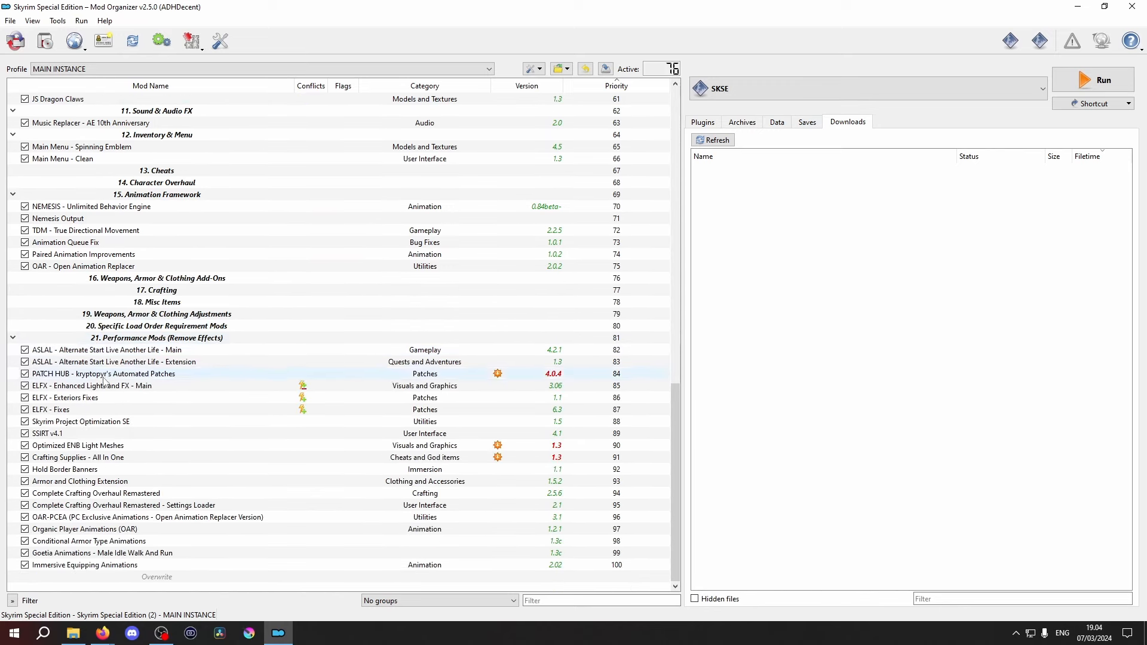
pyautogui.moveTo(87, 424); pyautogui.dragTo(84, 212)
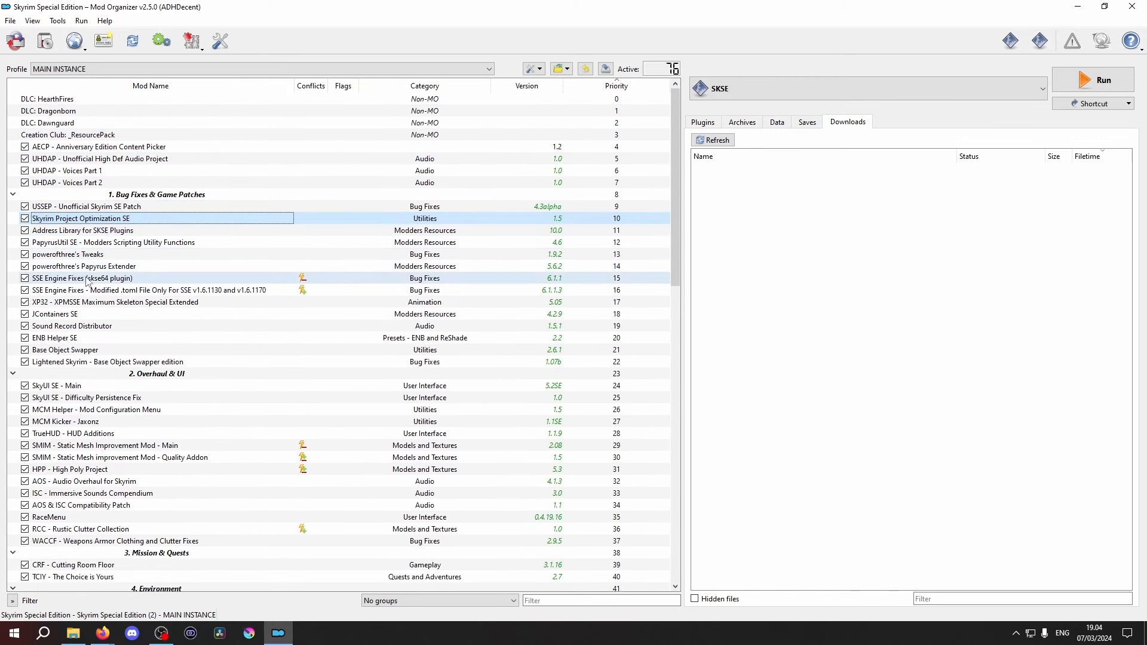
# Rename the SSIRT v4.1 mod as SSIRT - Skyrim Skill Interface ReTexture v4.1
pyautogui.scroll(-11, 92, 335)
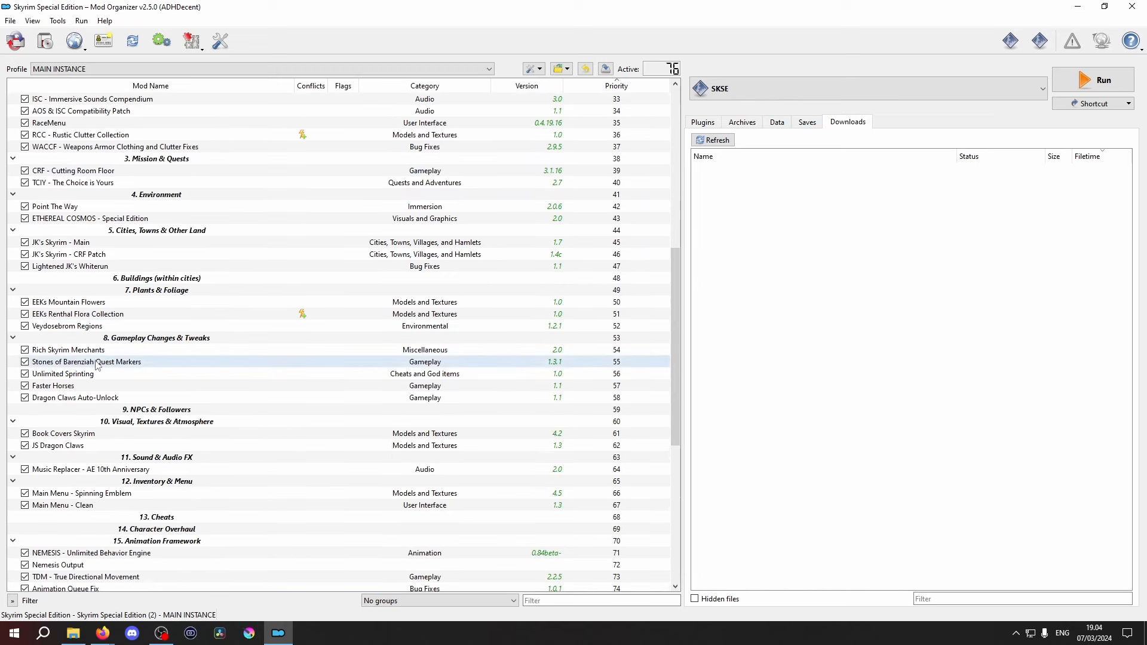
pyautogui.scroll(-9, 97, 366)
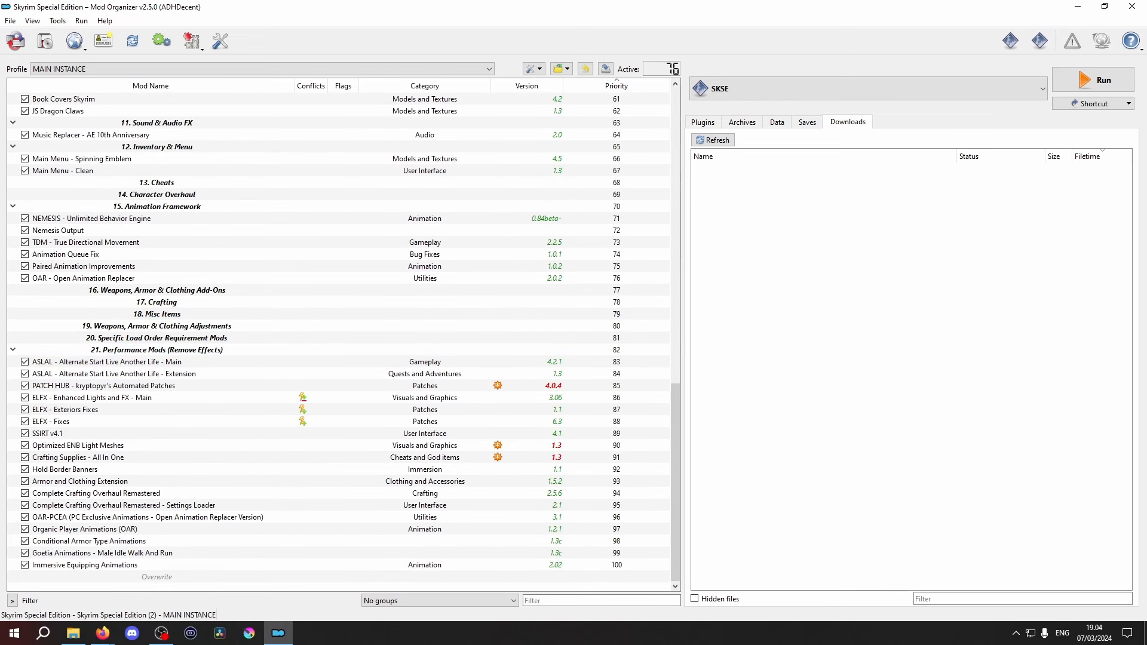
pyautogui.write('-')
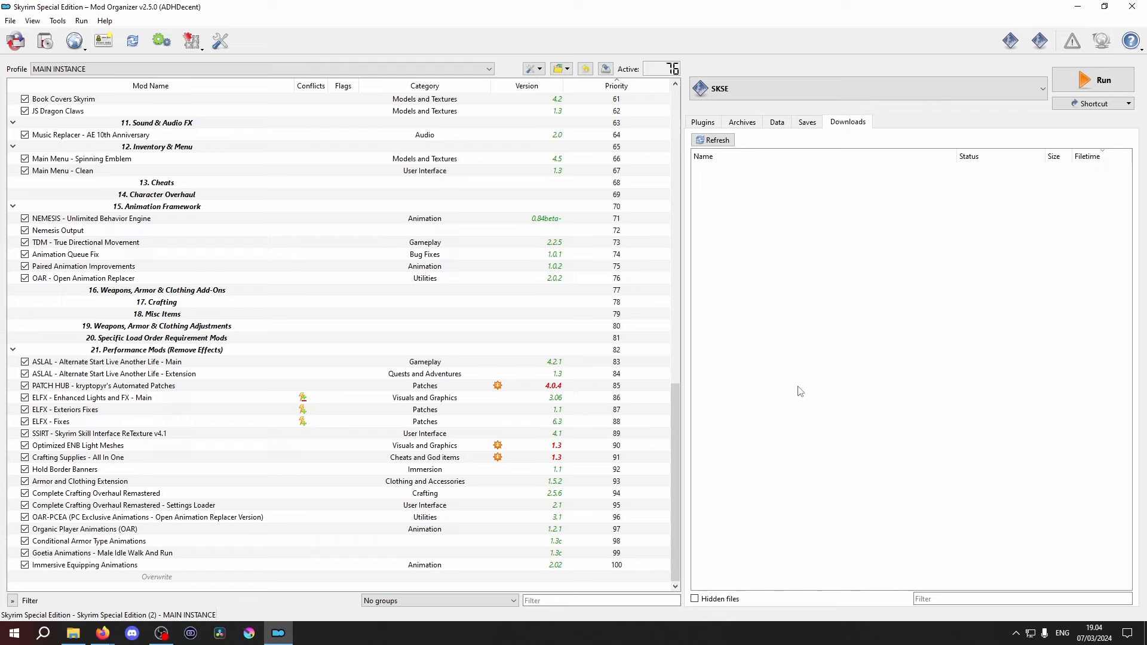
# Rename the Armor and Clothing Extension mod as ACE - Armor and Clothing Extension
pyautogui.click(37, 482)
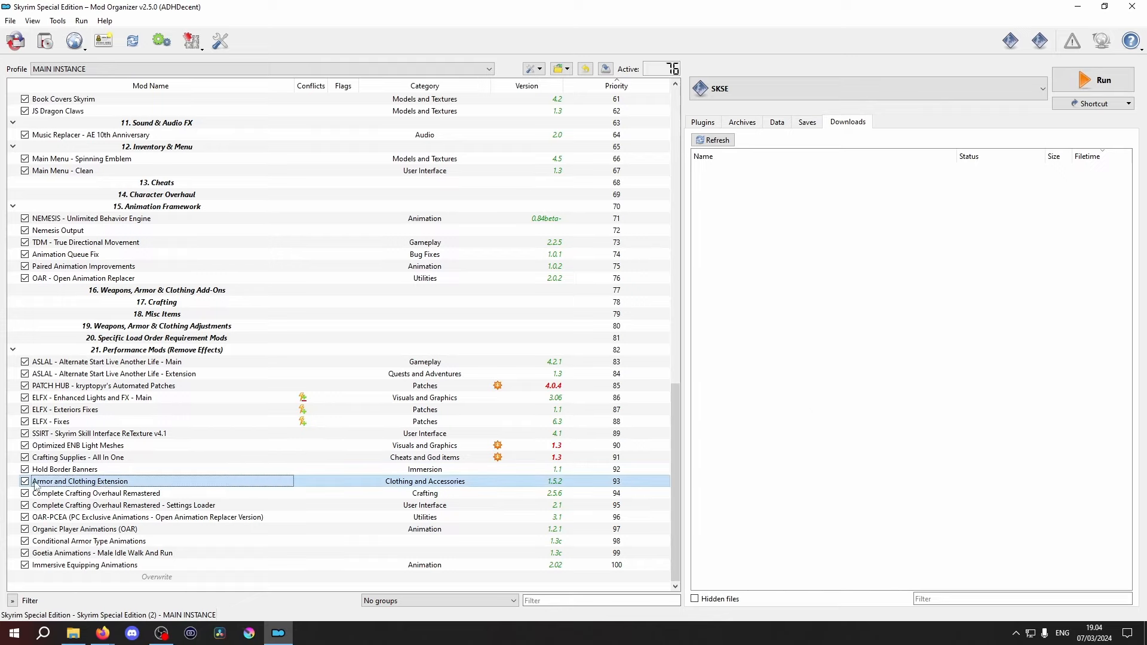
pyautogui.click(34, 482)
pyautogui.write('ACE ')
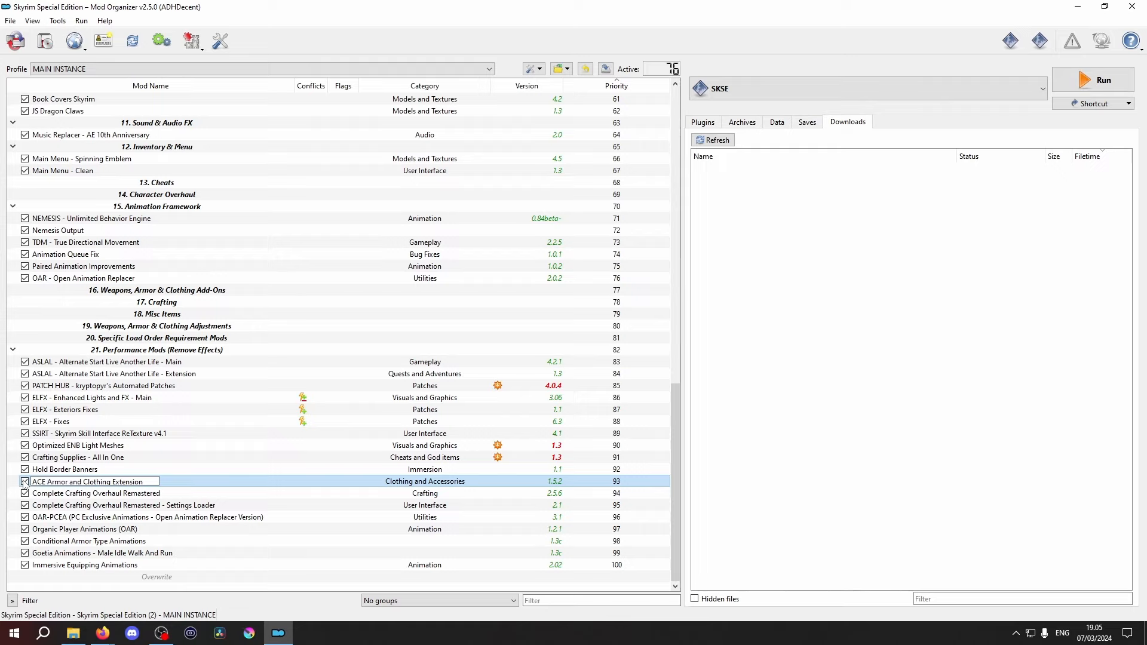
pyautogui.write('-')
pyautogui.press('Return')
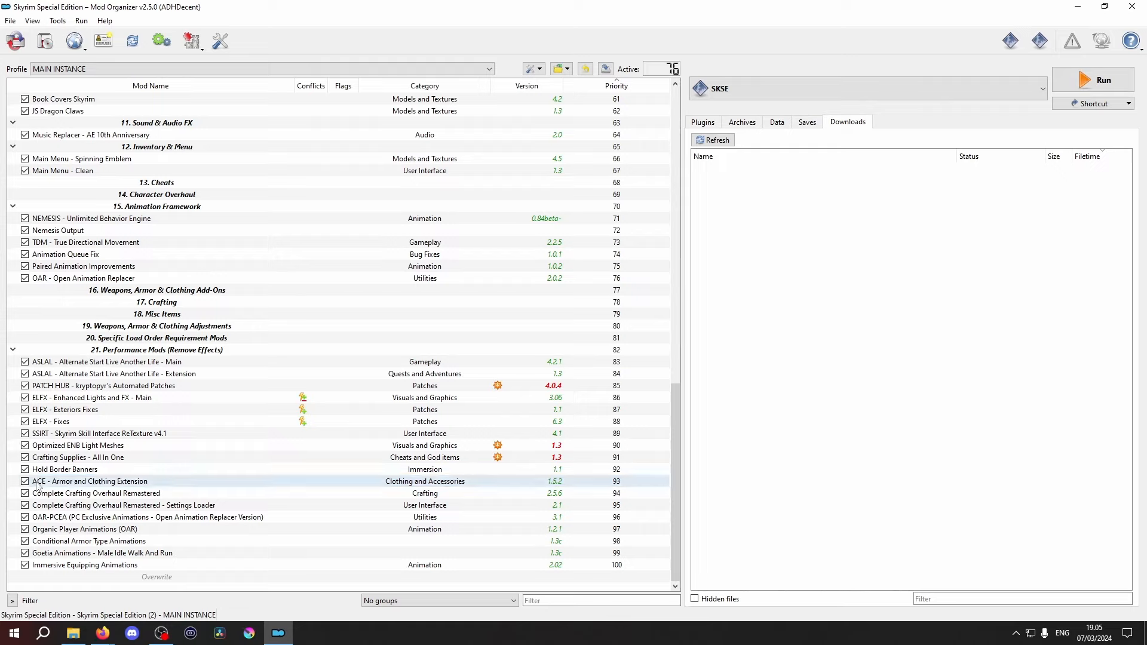
# Rename the Complete Crafting Overhaul Remastered mod as CCOR - Complete Crafting Overhaul Remastered
pyautogui.click(44, 494)
pyautogui.click(34, 495)
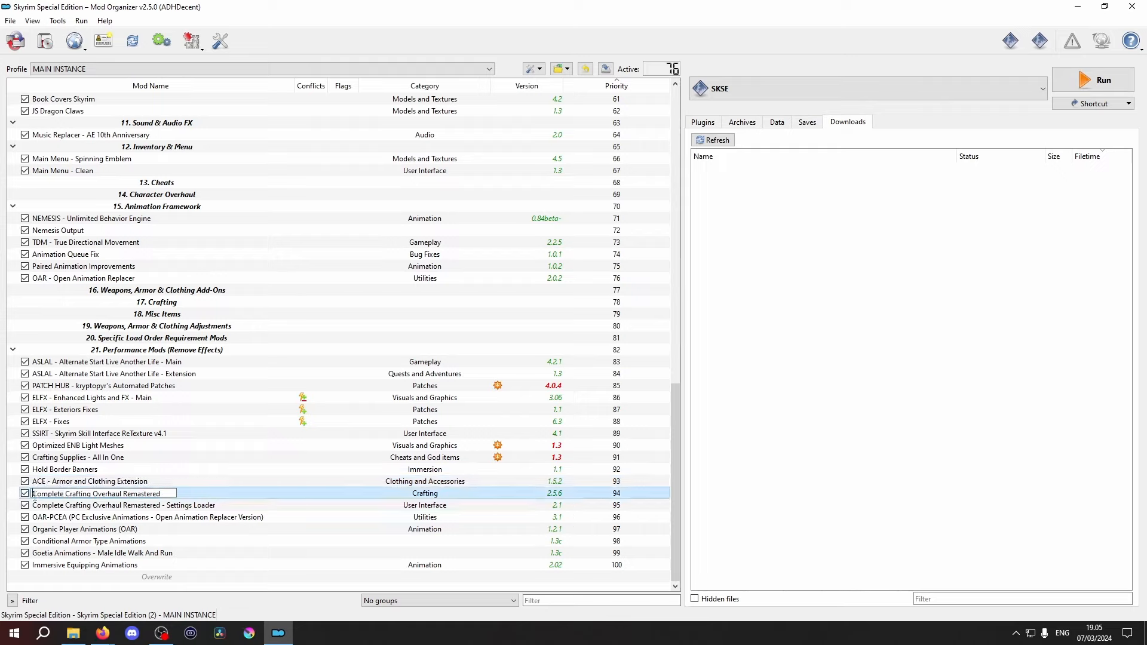
pyautogui.write('CCOR -')
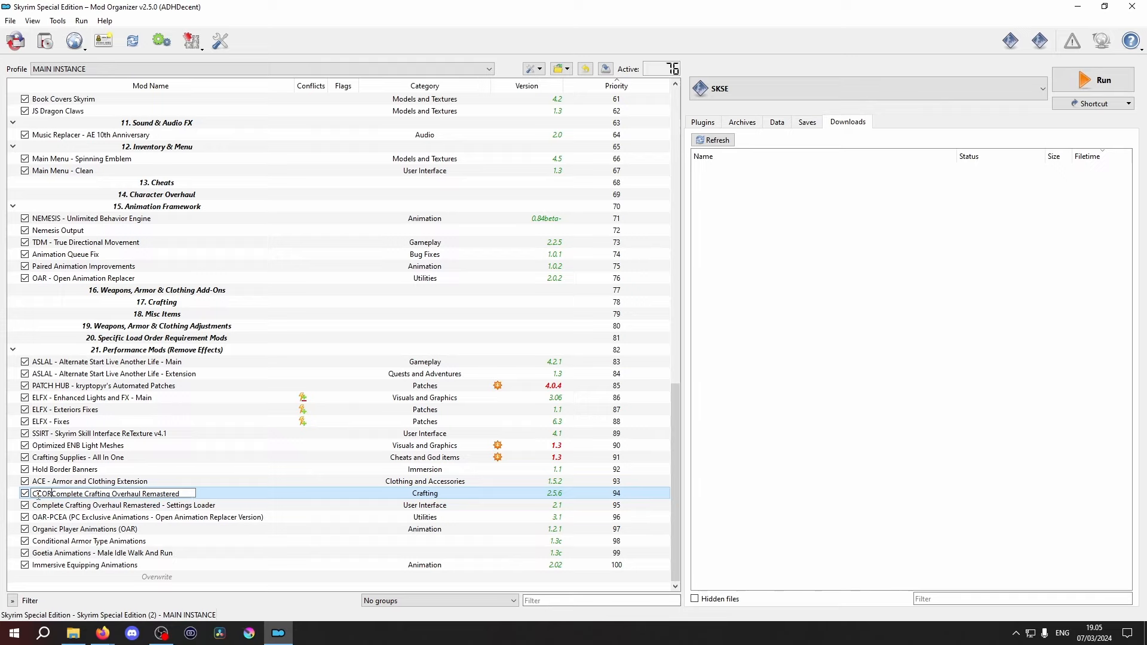
# Rename the Complete Crafting Overhaul Remastered - Settings Loader mod as CCOR - Complete Crafting Overhaul Remastered - Settings Loader
pyautogui.click(38, 506)
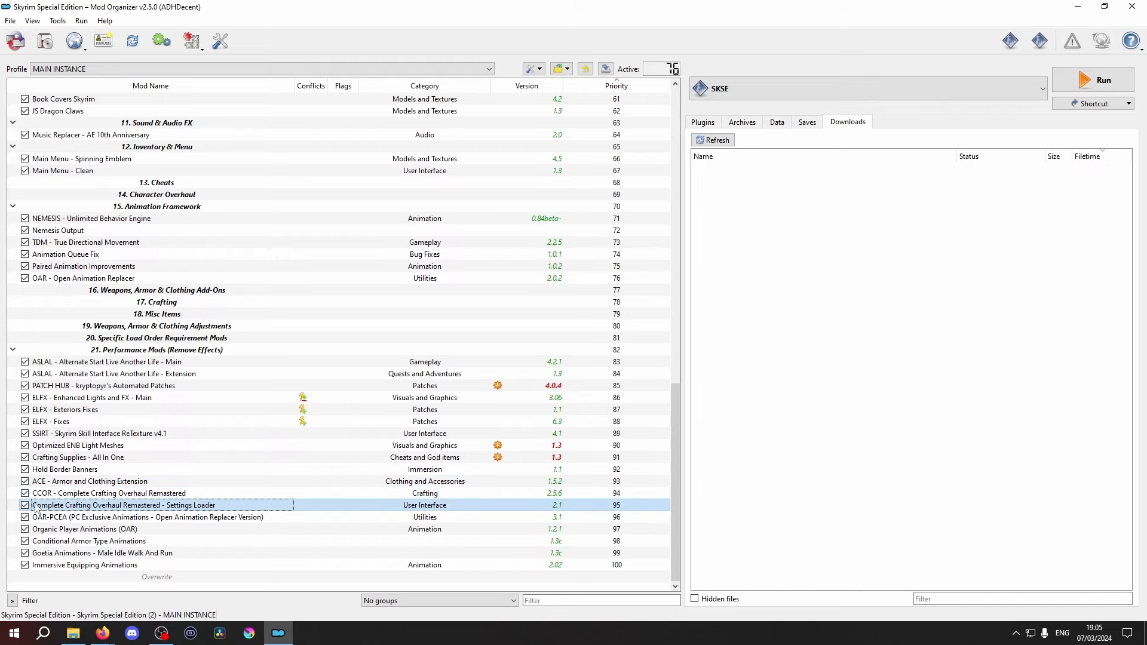
pyautogui.click(34, 505)
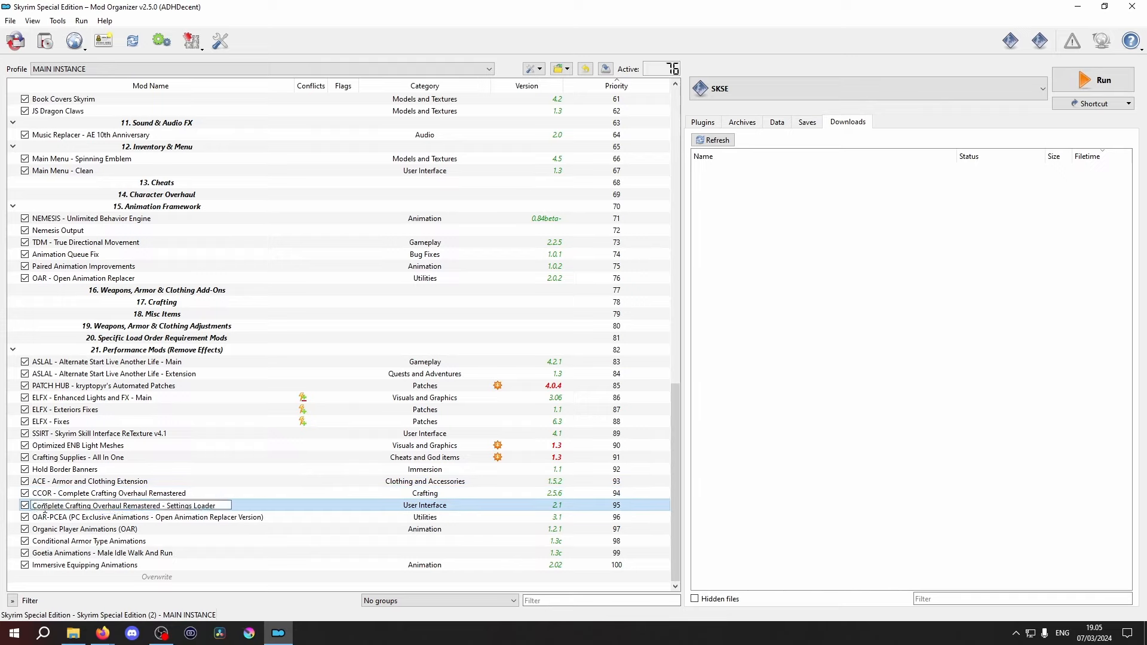
pyautogui.write('CCOR -')
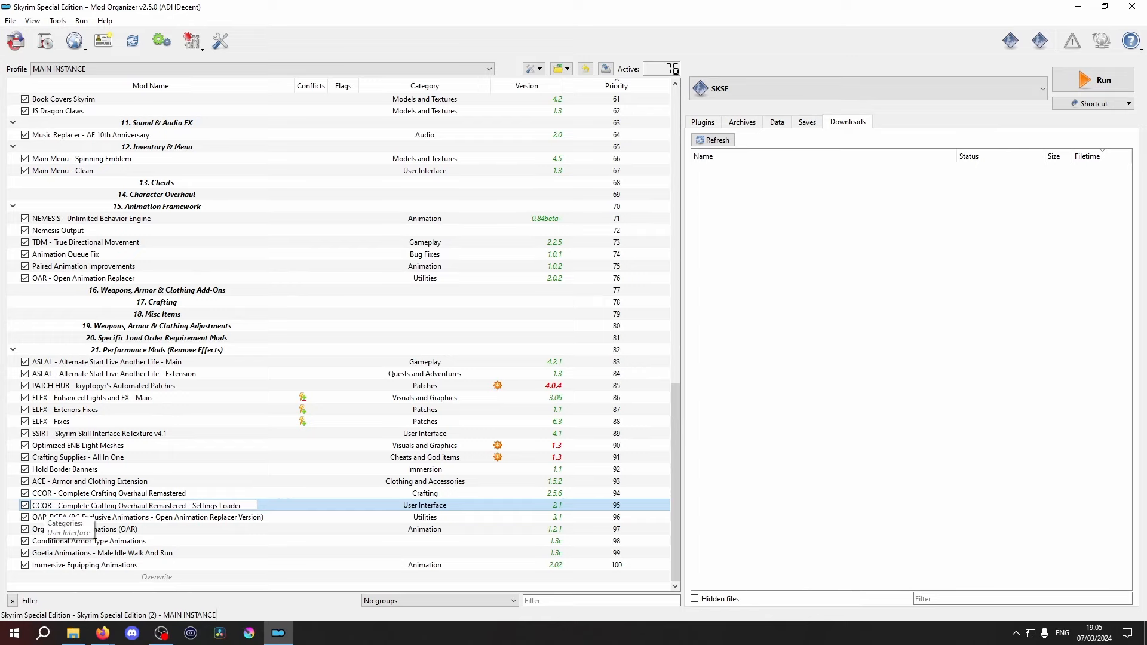
pyautogui.press('Return')
# Move SSIRT - Skyrim Skill Interface ReTexture below WACCF in 2. Overhaul & UI, and Crafting Supplies - All In One into 13. Cheats
pyautogui.moveTo(60, 434); pyautogui.dragTo(71, 551)
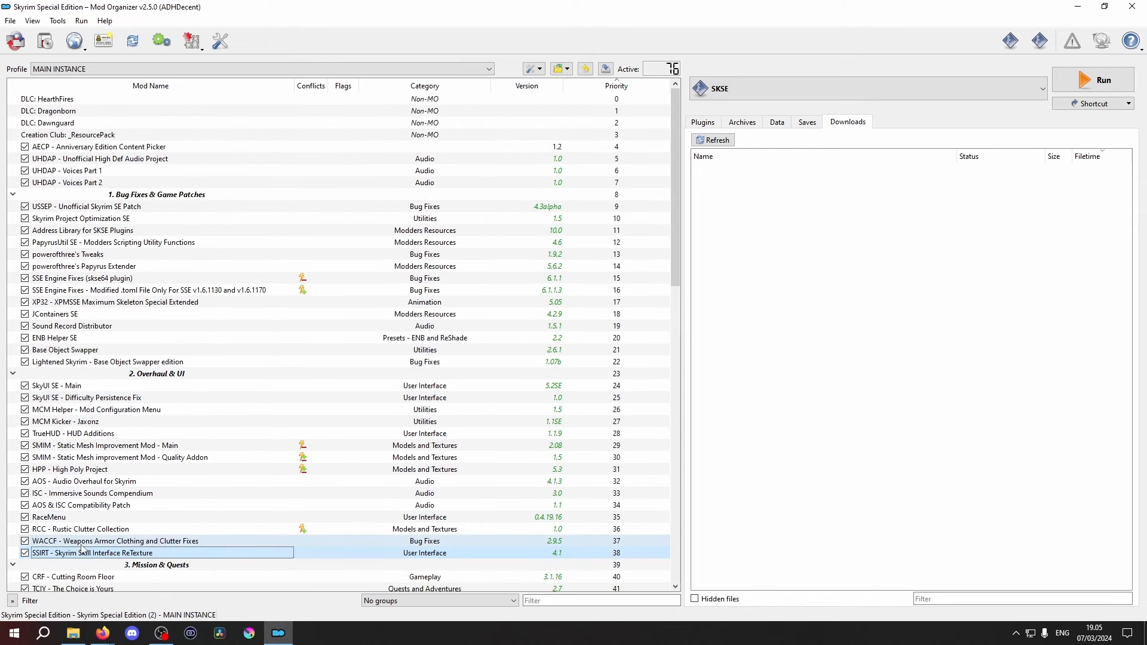
pyautogui.scroll(-20, 126, 531)
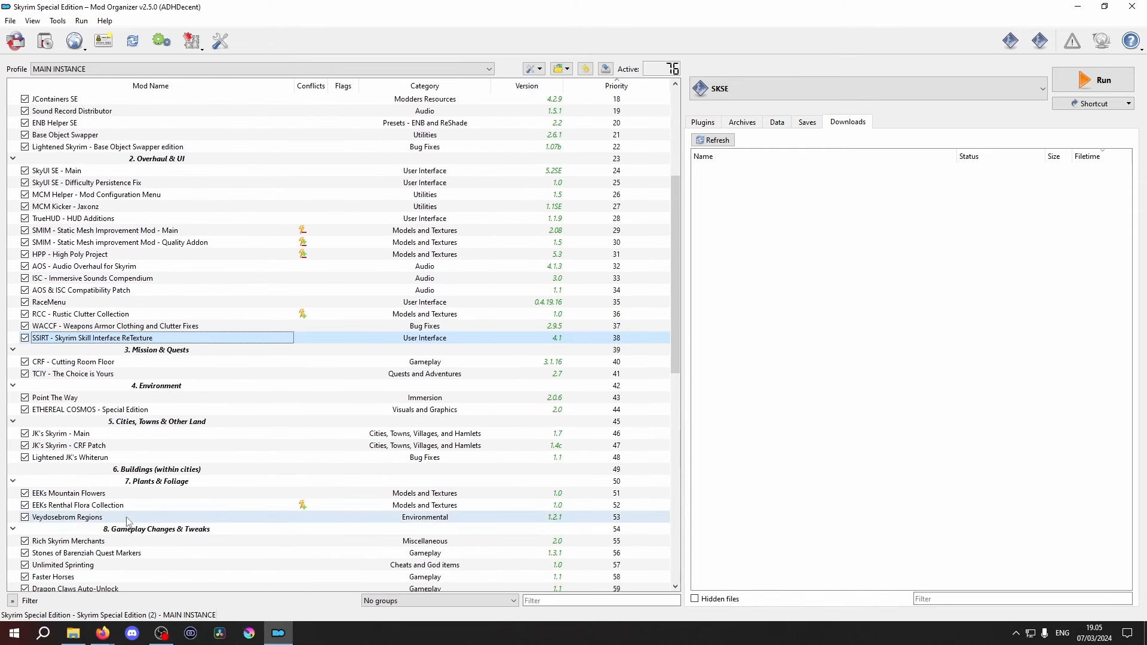
pyautogui.moveTo(78, 481); pyautogui.dragTo(72, 213)
pyautogui.scroll(-18, 85, 476)
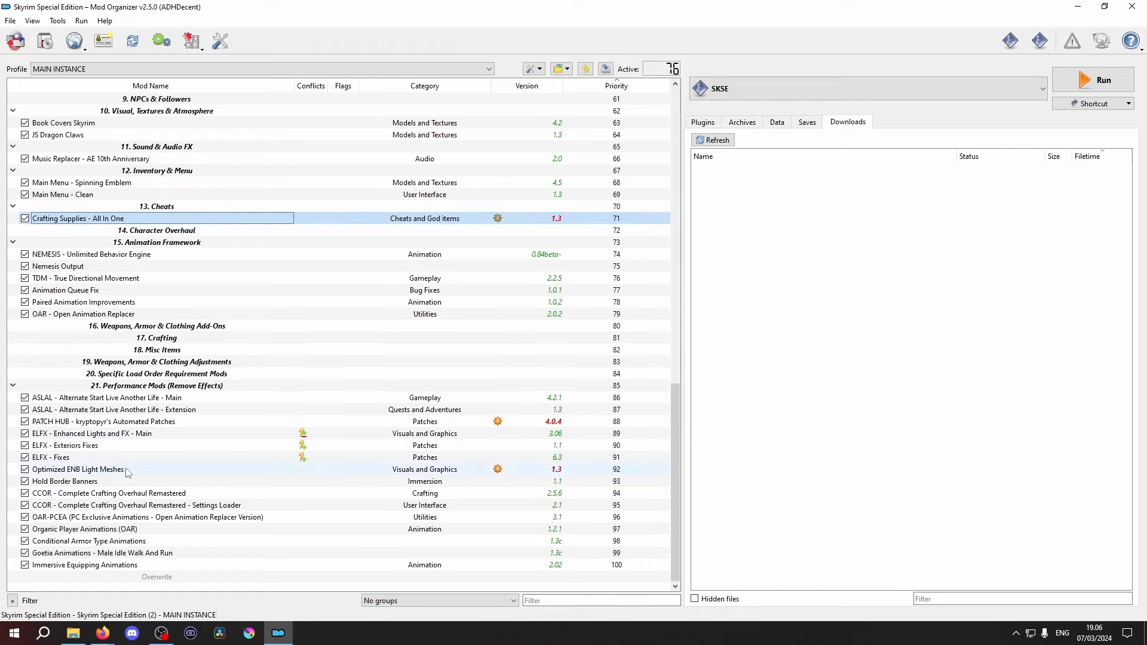
# Move both CCOR mods into section 17. Crafting, and Hold Border Banners below JS Dragon Claws in section 10
pyautogui.click(122, 494)
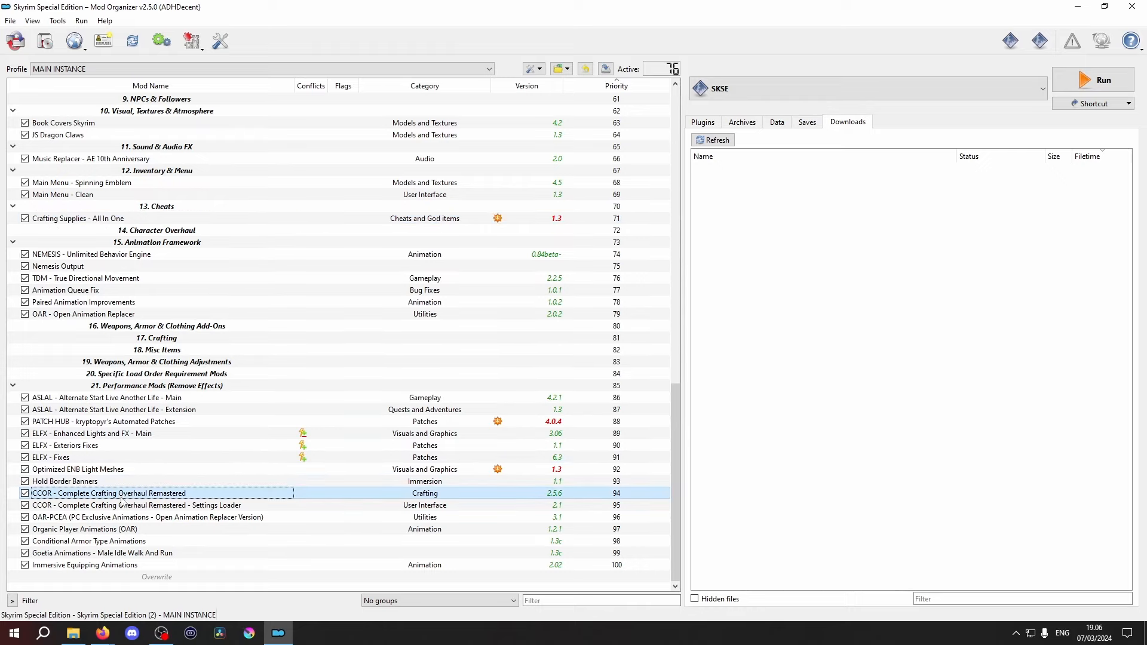
pyautogui.keyDown('shift'); pyautogui.click(122, 506); pyautogui.keyUp('shift')
pyautogui.moveTo(118, 494); pyautogui.dragTo(115, 352)
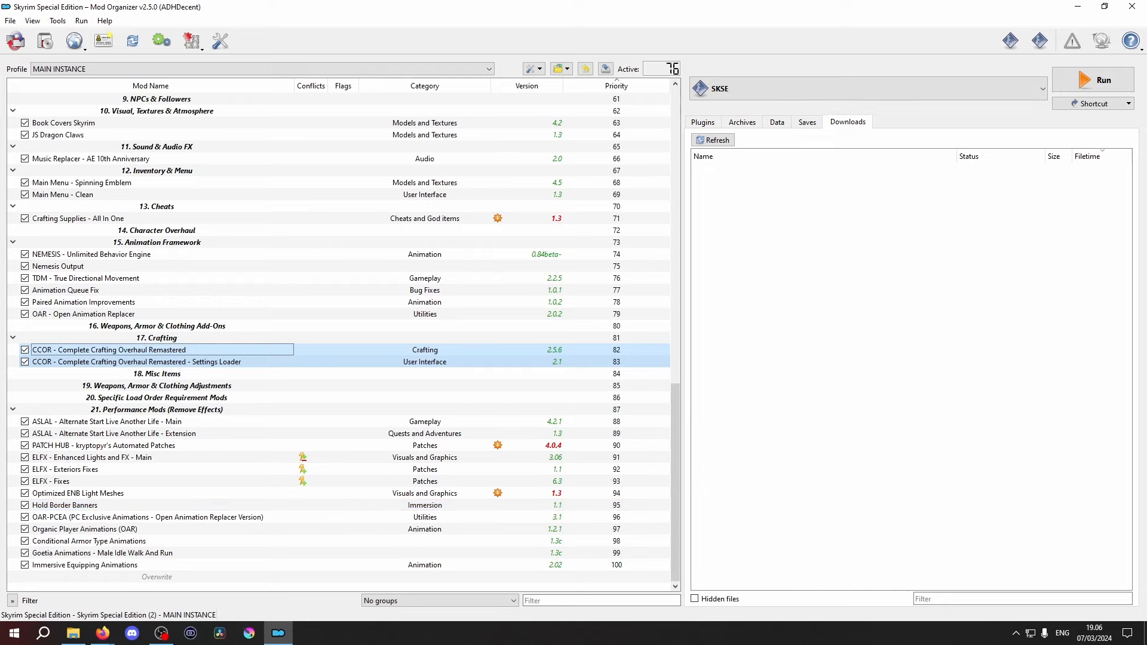
pyautogui.moveTo(71, 506); pyautogui.dragTo(63, 143)
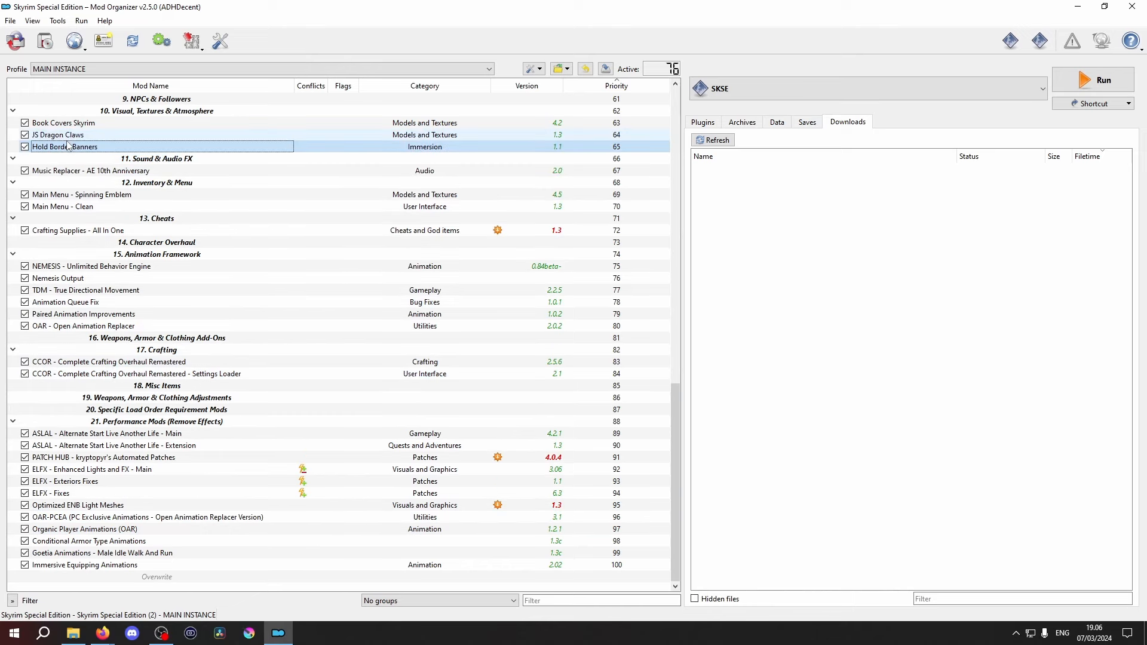
# Move the five mods from OAR-PCEA through Immersive Equipping Animations directly below OAR - Open Animation Replacer in 15. Animation Framework
pyautogui.scroll(2, 88, 161)
pyautogui.scroll(1, 89, 161)
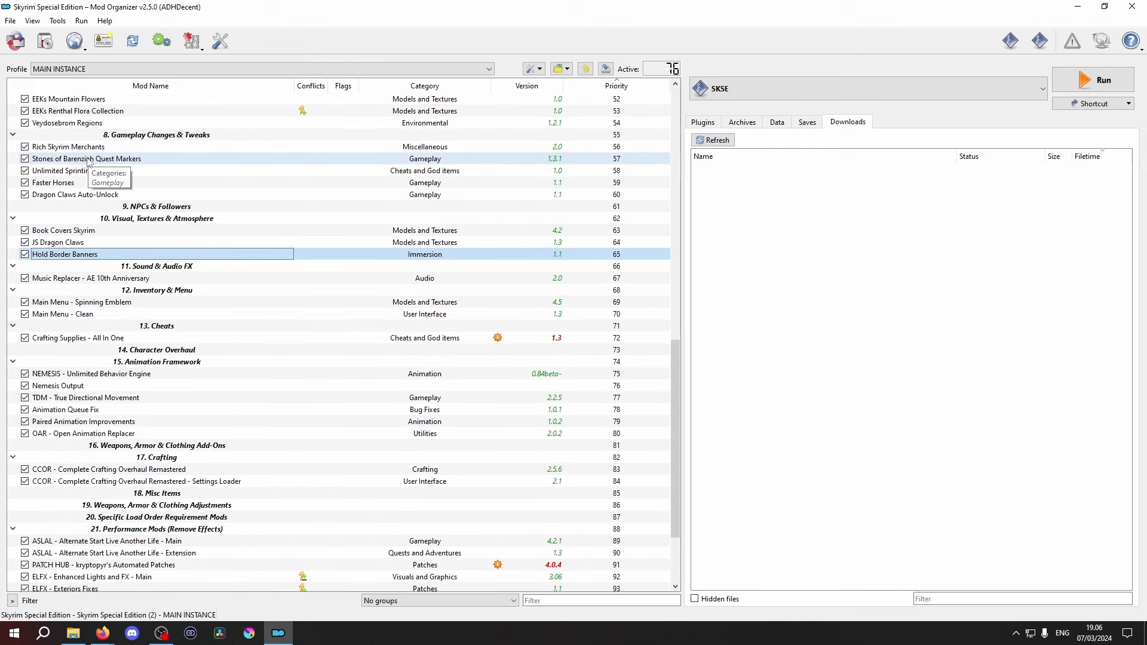
pyautogui.scroll(-3, 88, 161)
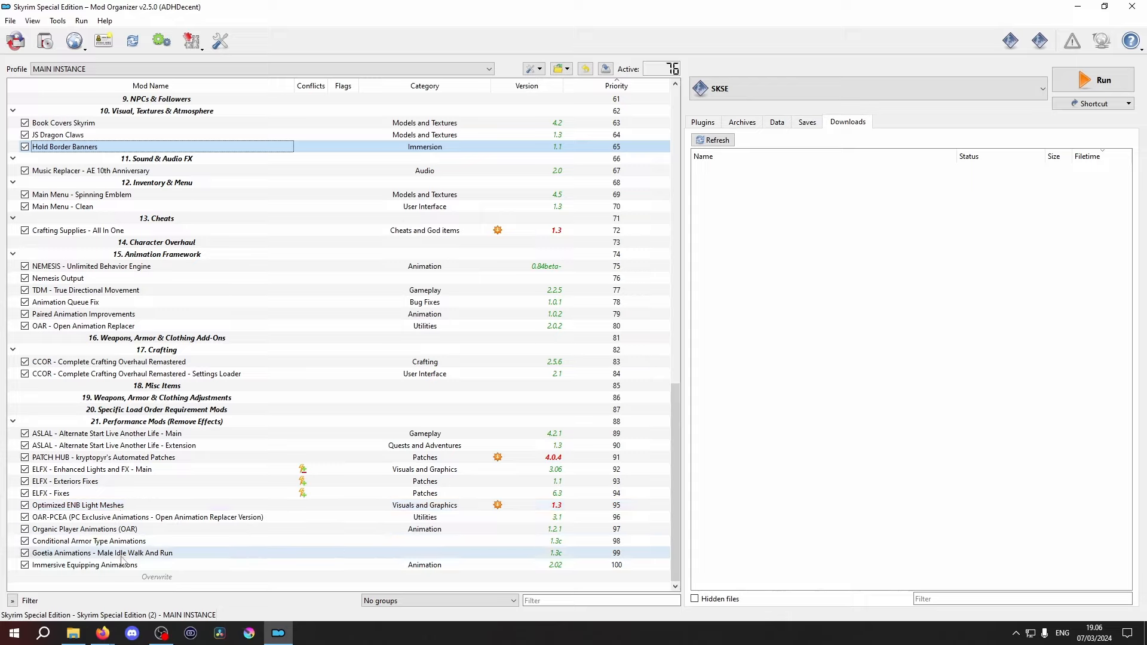
pyautogui.click(100, 518)
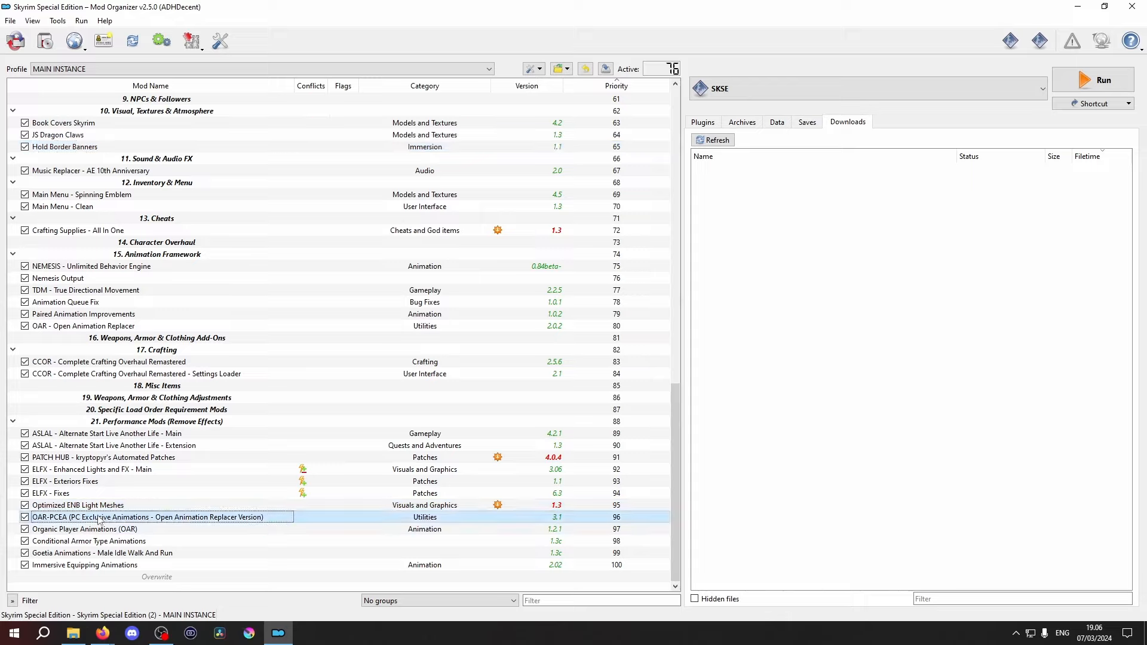
pyautogui.keyDown('shift'); pyautogui.click(98, 566); pyautogui.keyUp('shift')
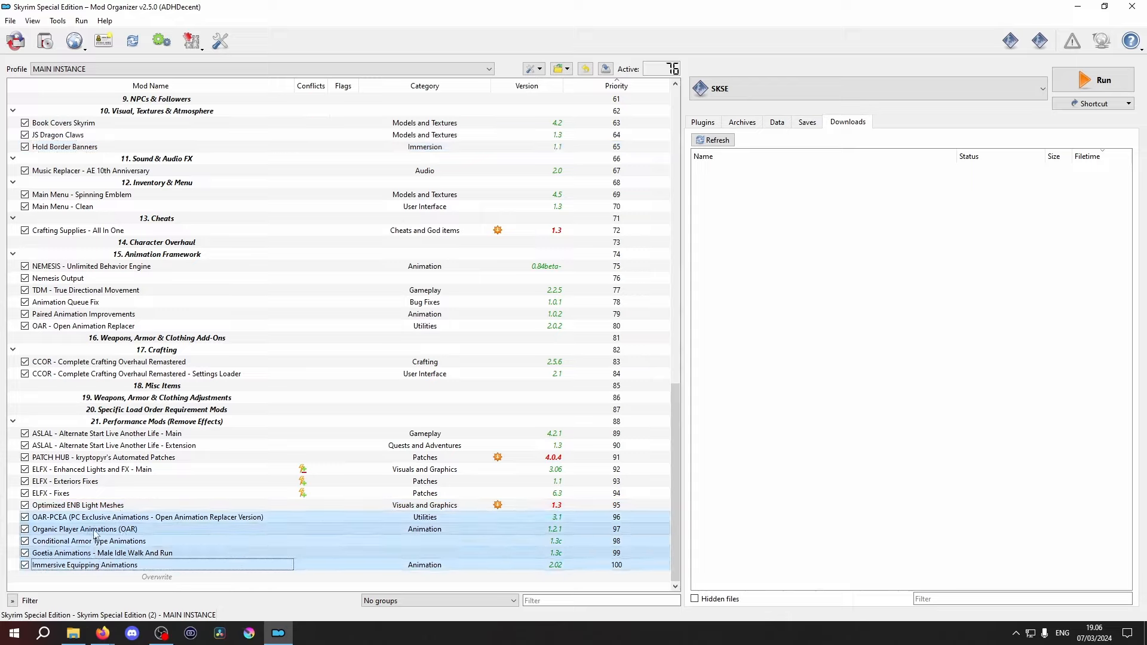
pyautogui.moveTo(97, 536); pyautogui.dragTo(104, 336)
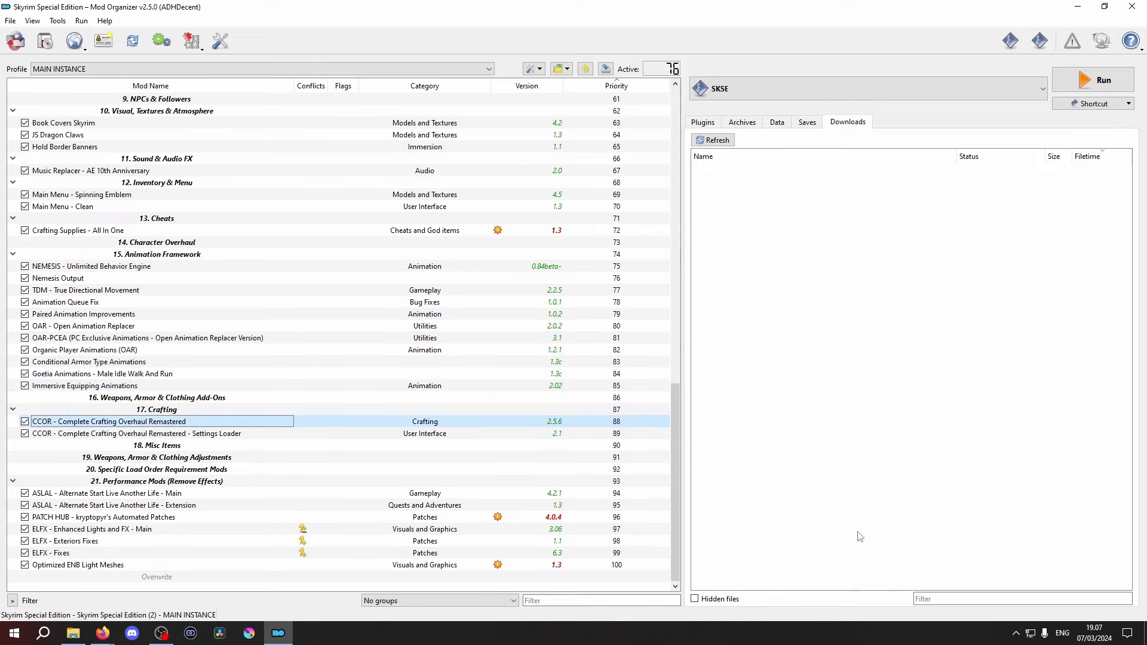
# Start reinstalling PATCH HUB - kryptopyr's Automated Patches, keeping WACCF, ACE and CCOR selected in the installer's mod list
pyautogui.click(113, 519)
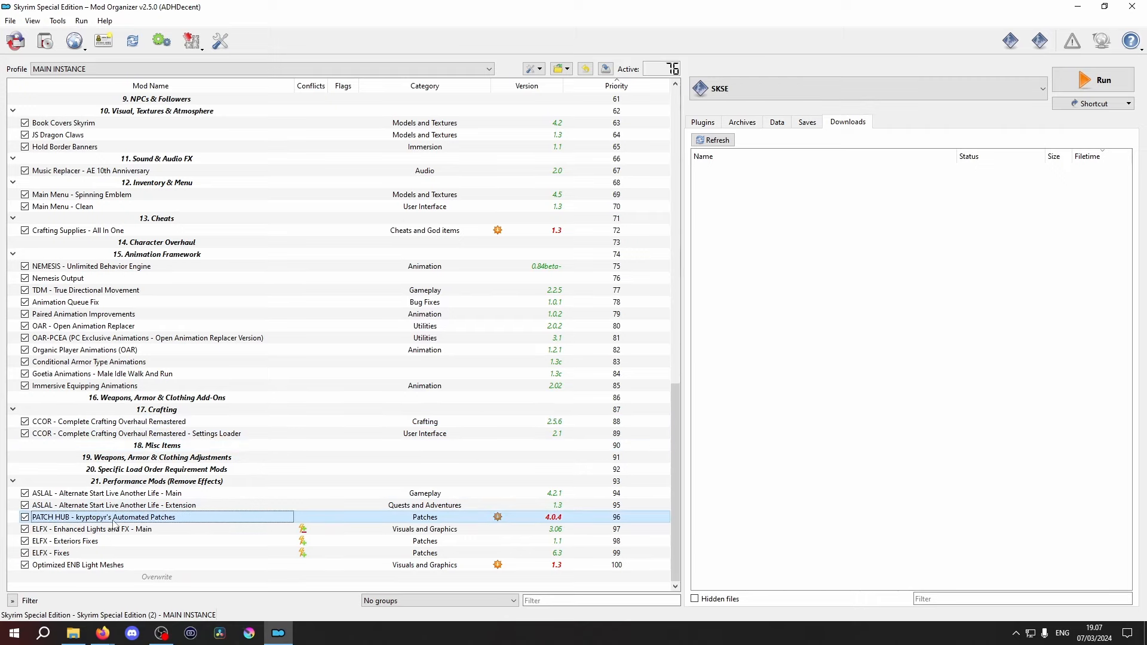
pyautogui.rightClick(113, 525)
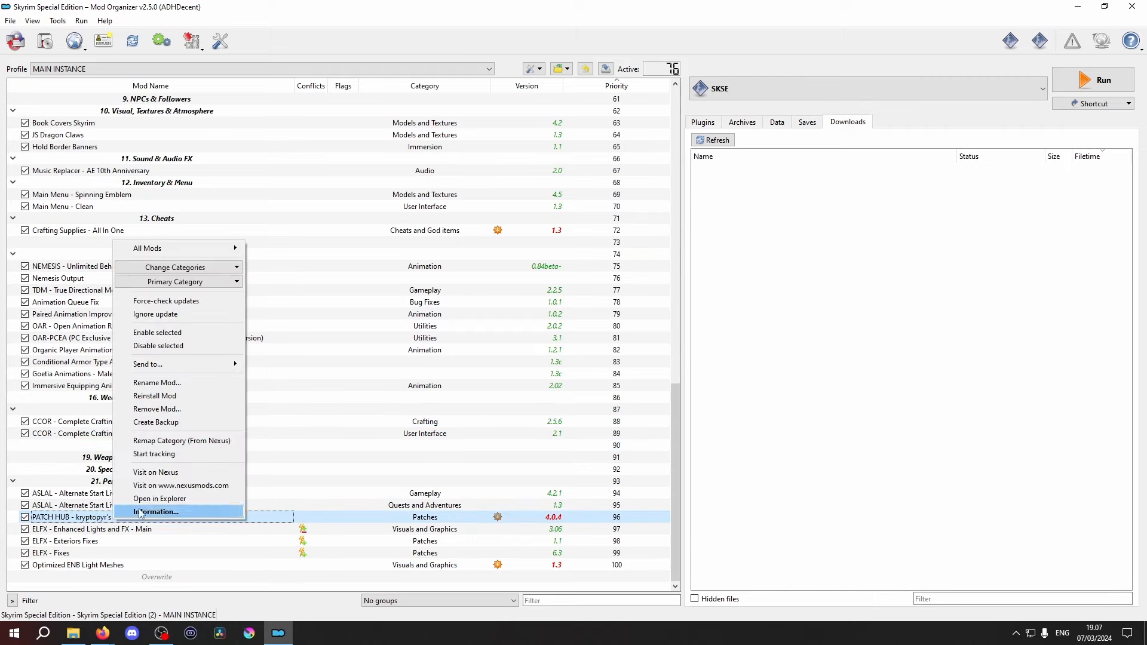
pyautogui.click(191, 398)
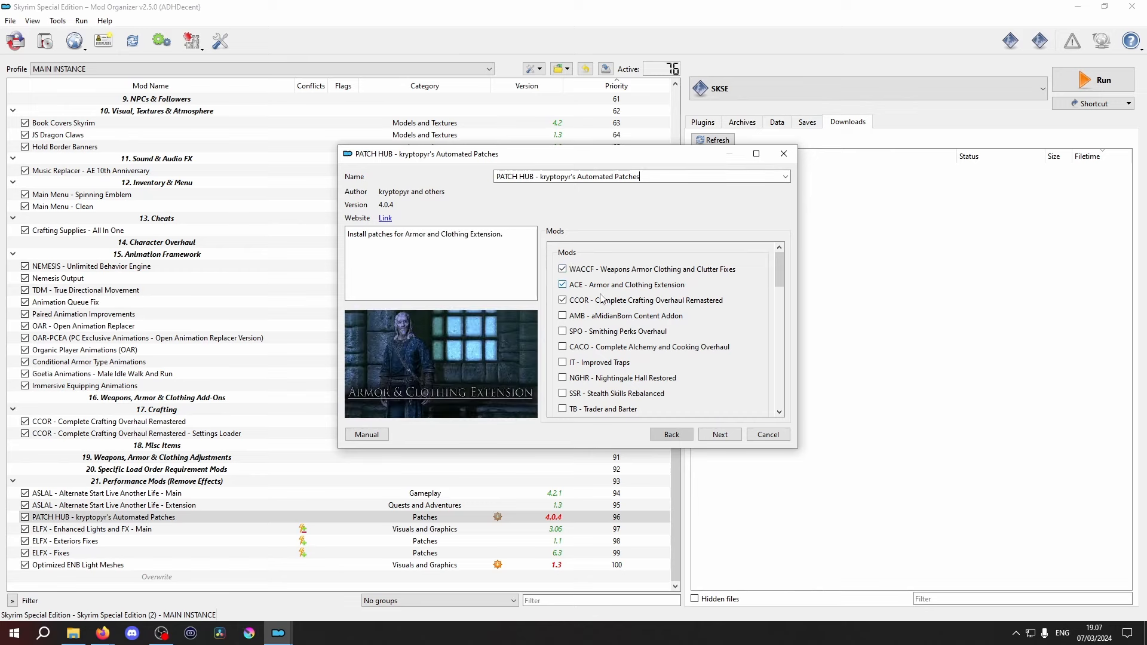
pyautogui.click(723, 441)
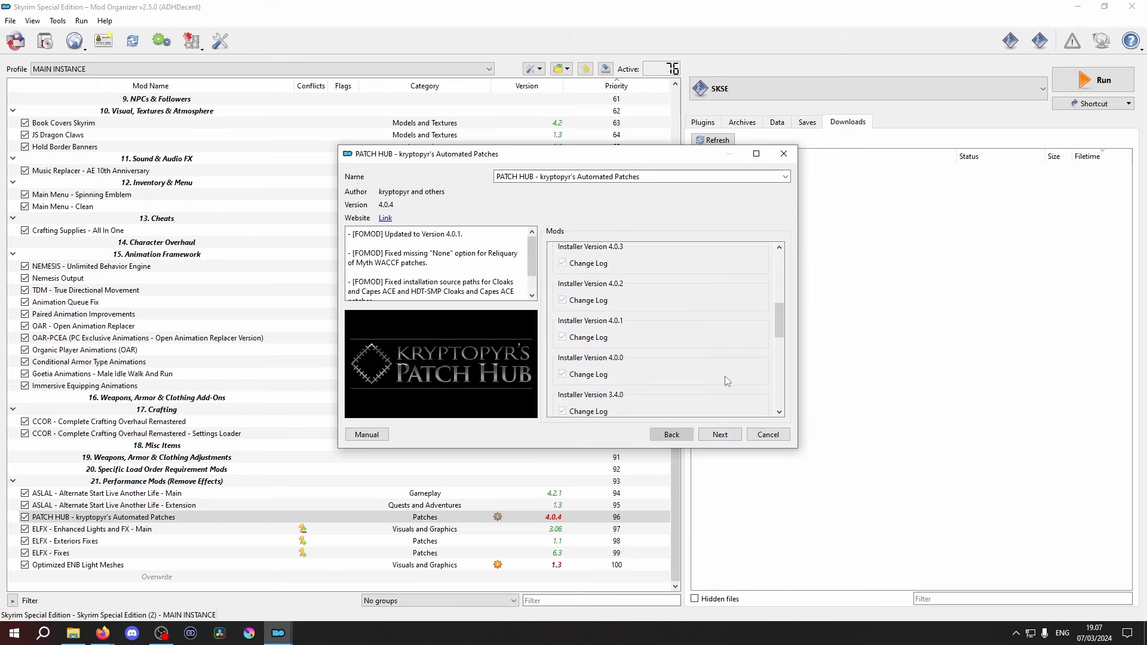
# Go through the remaining PATCH HUB installer pages, keeping the preselected mod versions, WACCF patches and combination patches
pyautogui.scroll(-5, 726, 371)
pyautogui.click(740, 435)
pyautogui.scroll(-8, 696, 335)
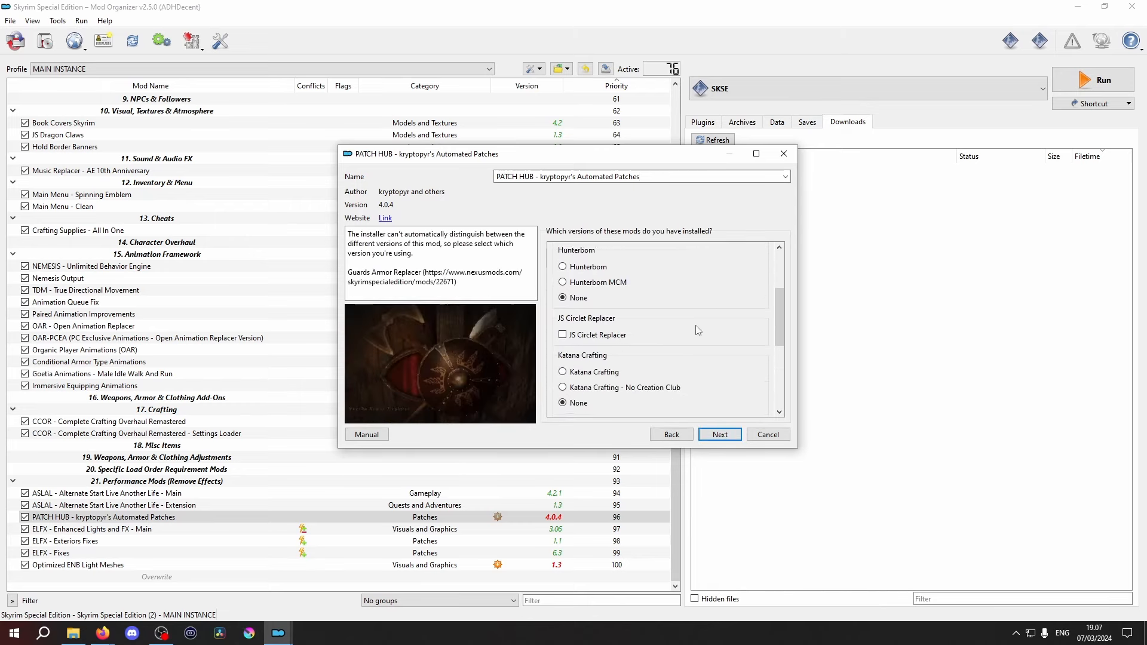
pyautogui.click(719, 434)
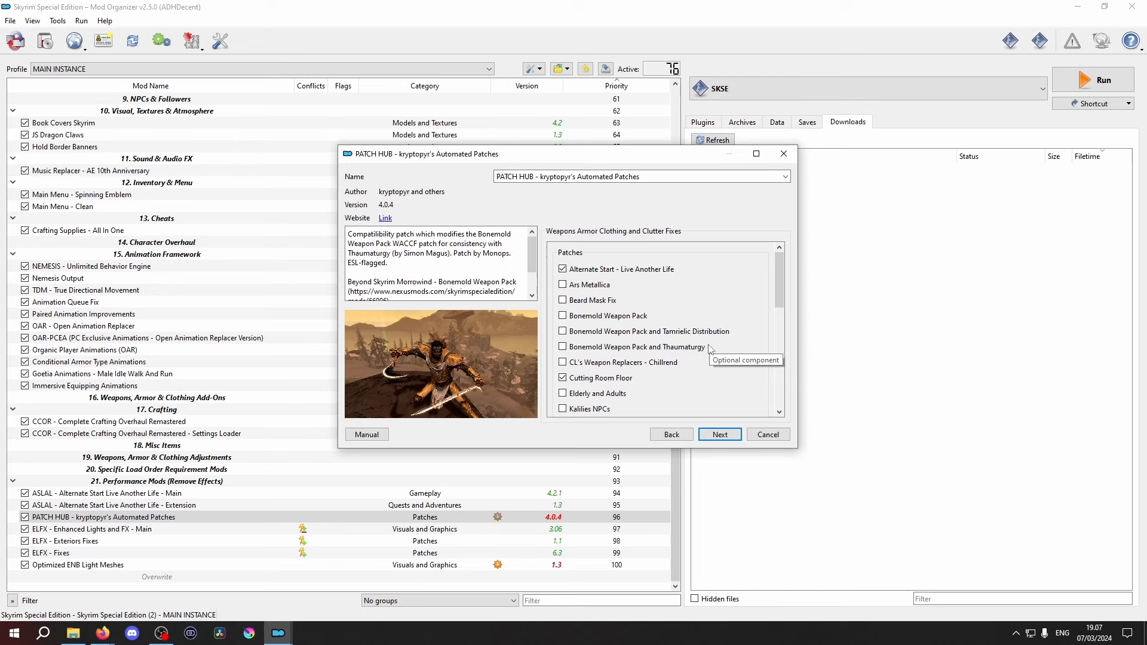
pyautogui.scroll(-4, 711, 350)
pyautogui.scroll(-4, 710, 350)
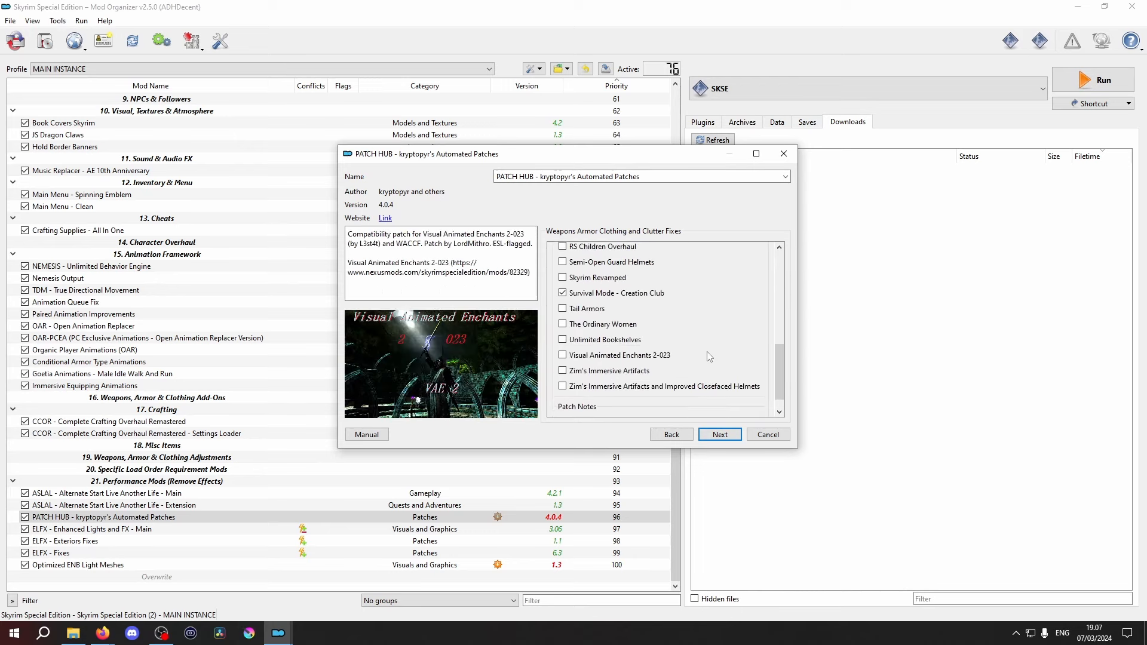
pyautogui.click(734, 436)
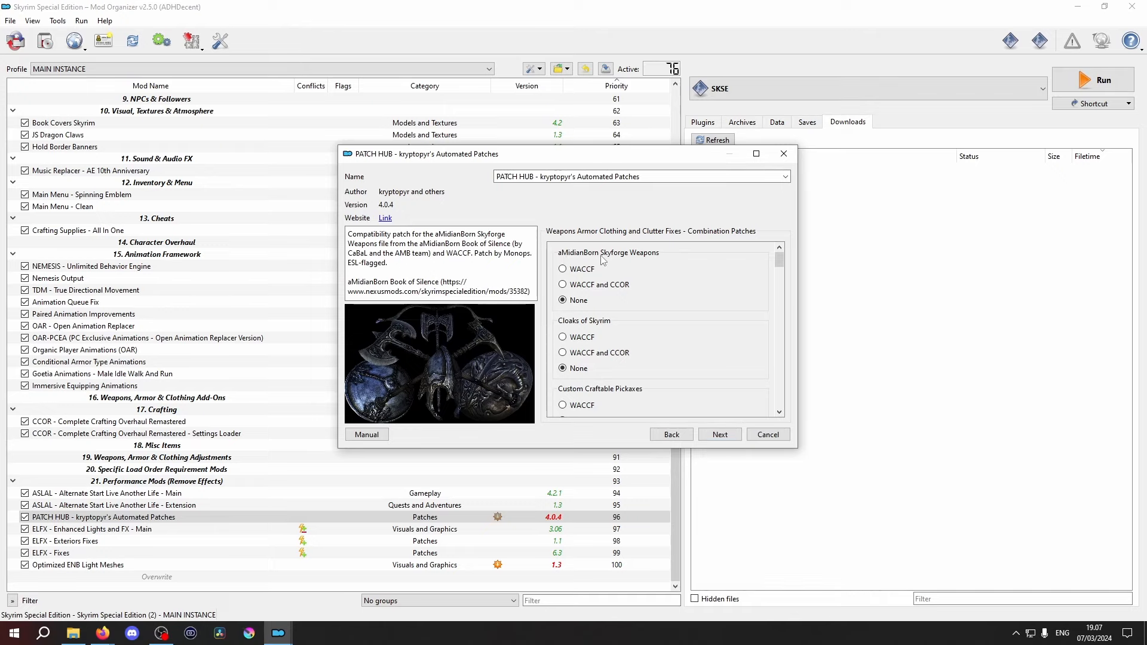
pyautogui.click(720, 434)
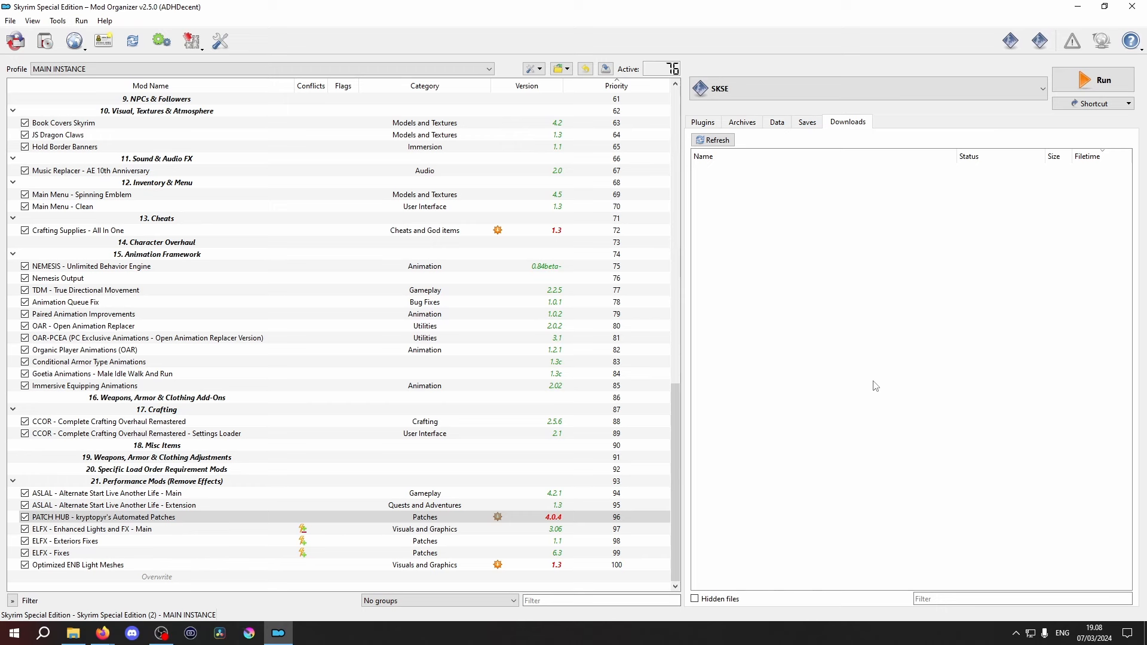
# Sort the plugins list with LOOT, look through its report to the end and close it
pyautogui.click(710, 122)
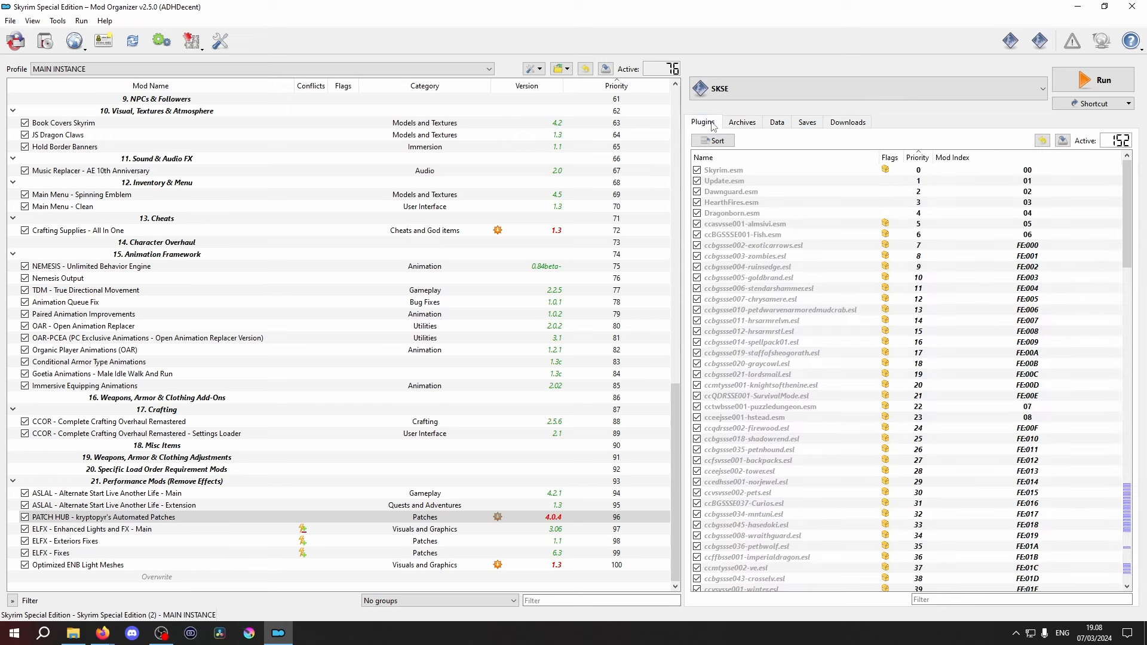
pyautogui.click(714, 140)
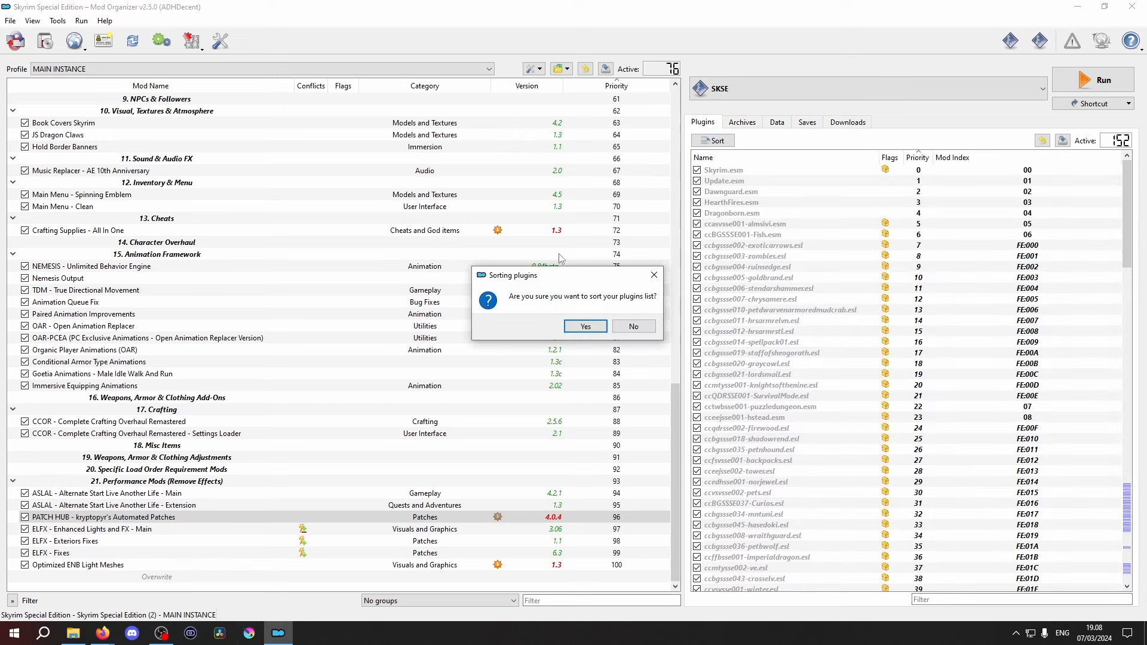
pyautogui.click(583, 326)
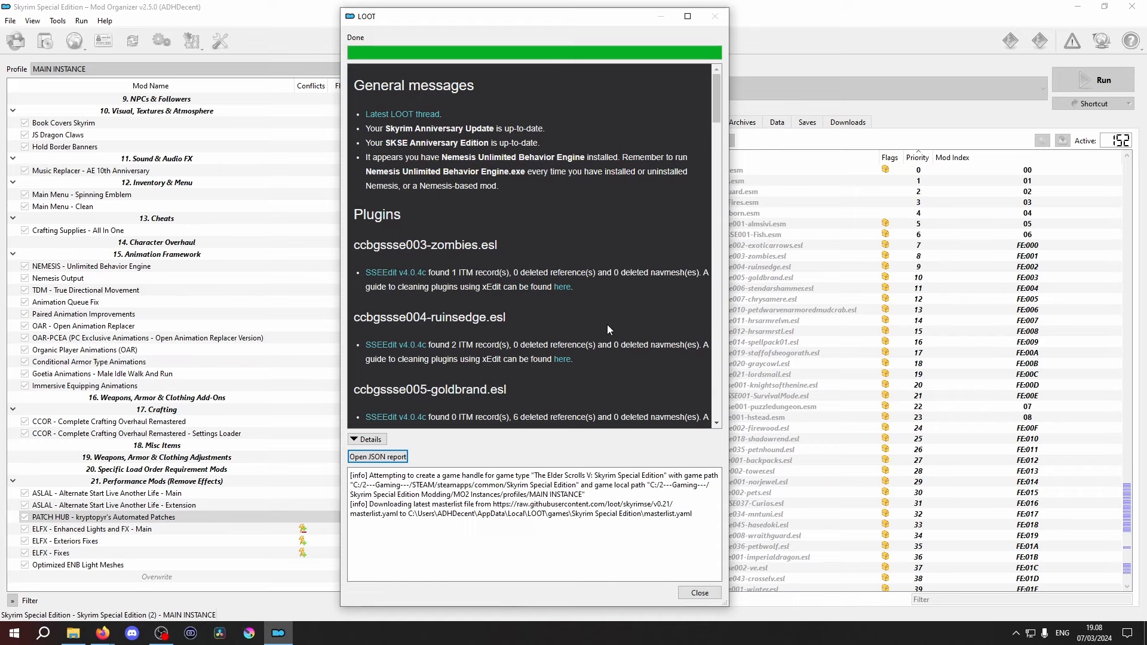
pyautogui.scroll(-20, 608, 313)
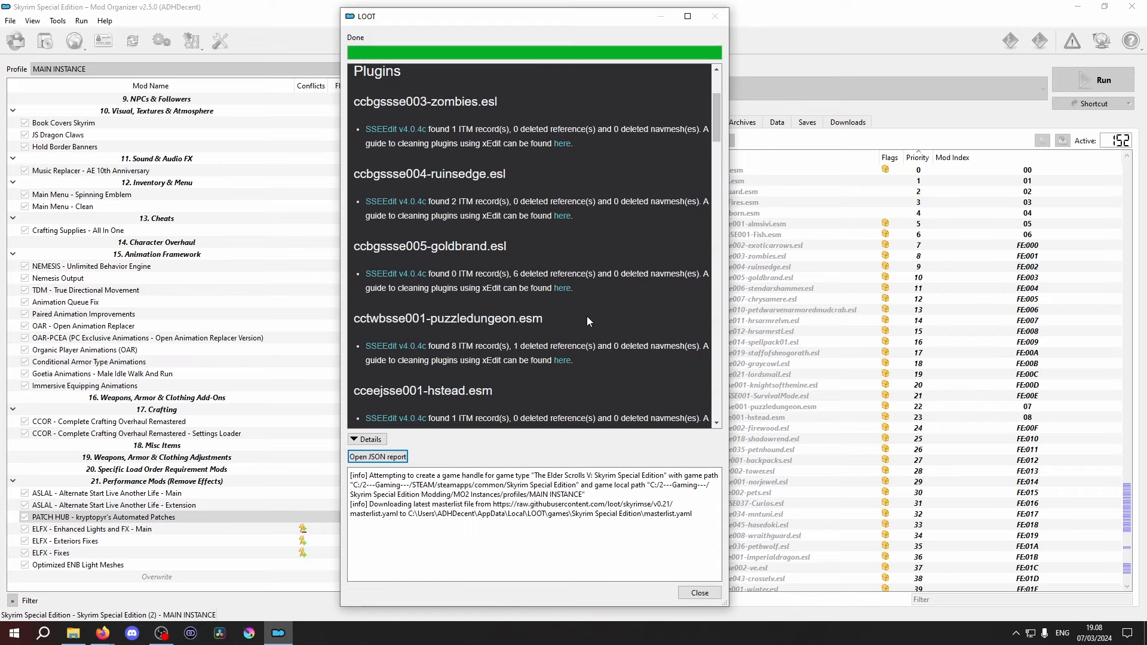
pyautogui.scroll(-5, 587, 317)
pyautogui.click(700, 592)
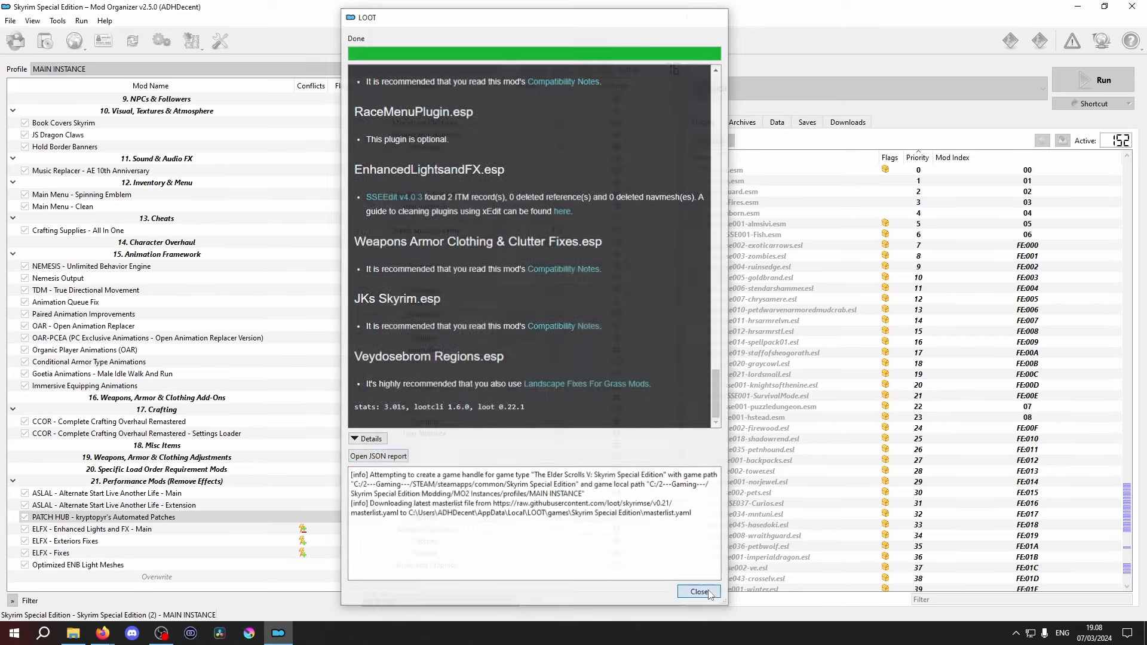
# Choose NEMESIS as the executable and run it
pyautogui.click(844, 126)
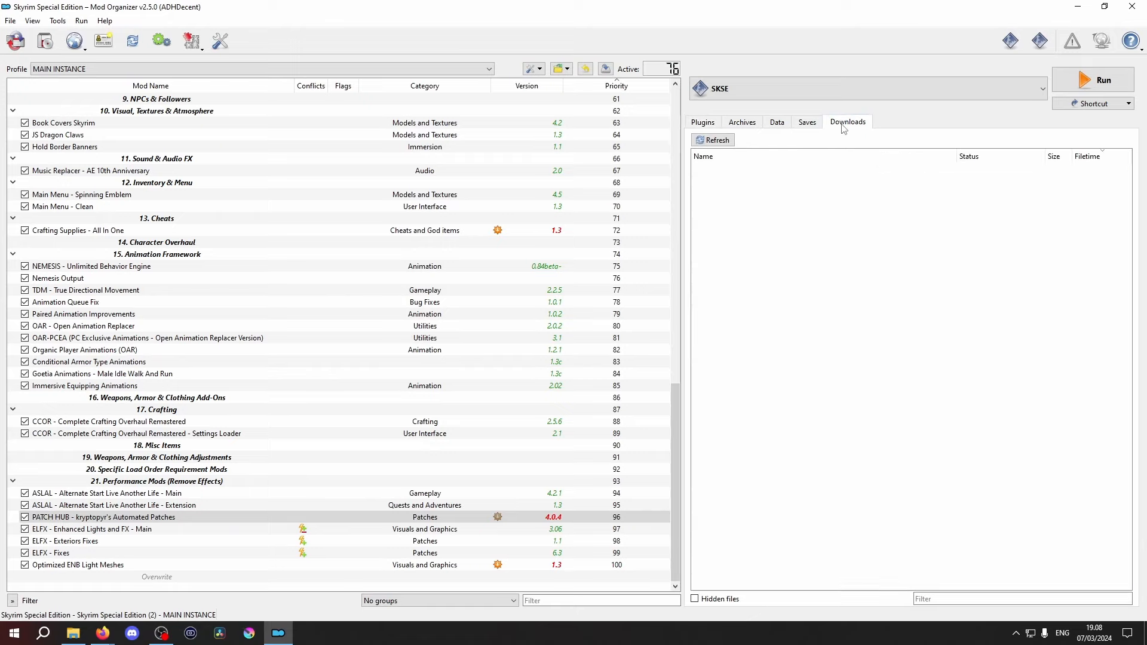
pyautogui.click(844, 89)
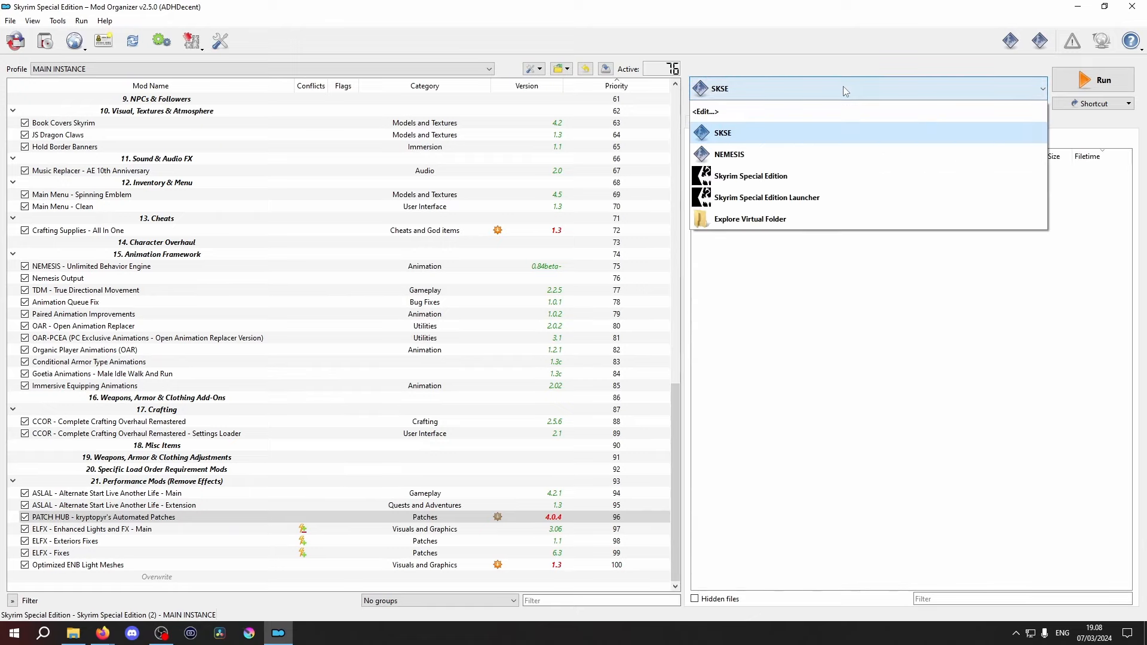
pyautogui.click(831, 156)
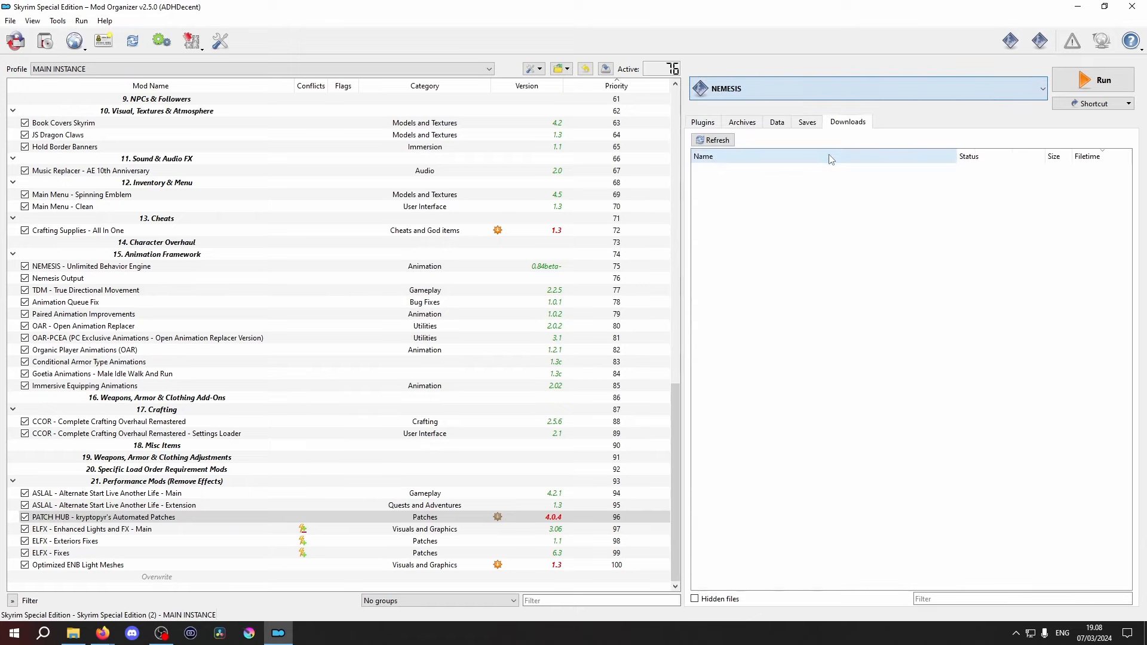
pyautogui.click(1069, 76)
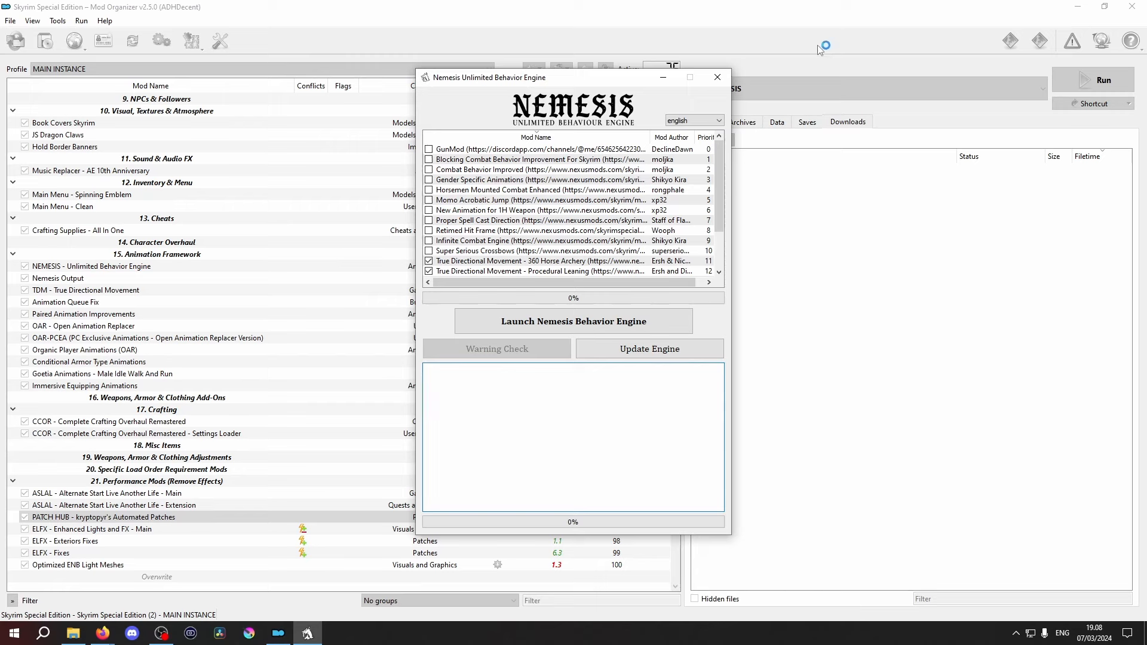
# Check the Nemesis mod list, update the engine and launch the Nemesis Behavior Engine to generate the behaviors
pyautogui.scroll(-2, 502, 221)
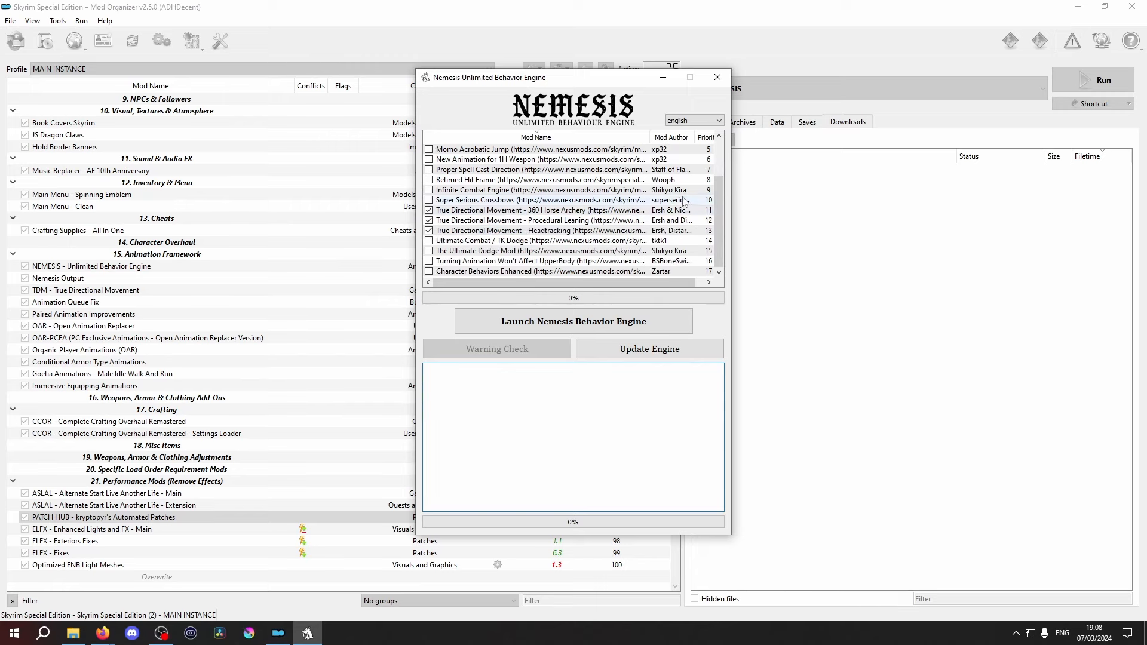
pyautogui.click(660, 356)
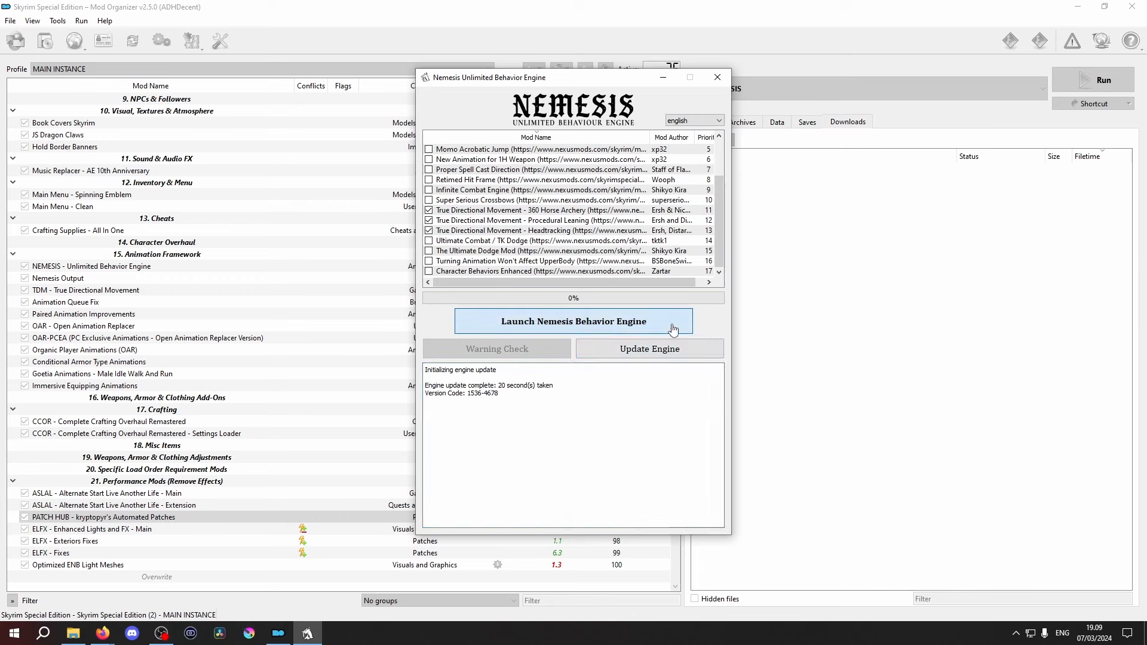
pyautogui.click(674, 327)
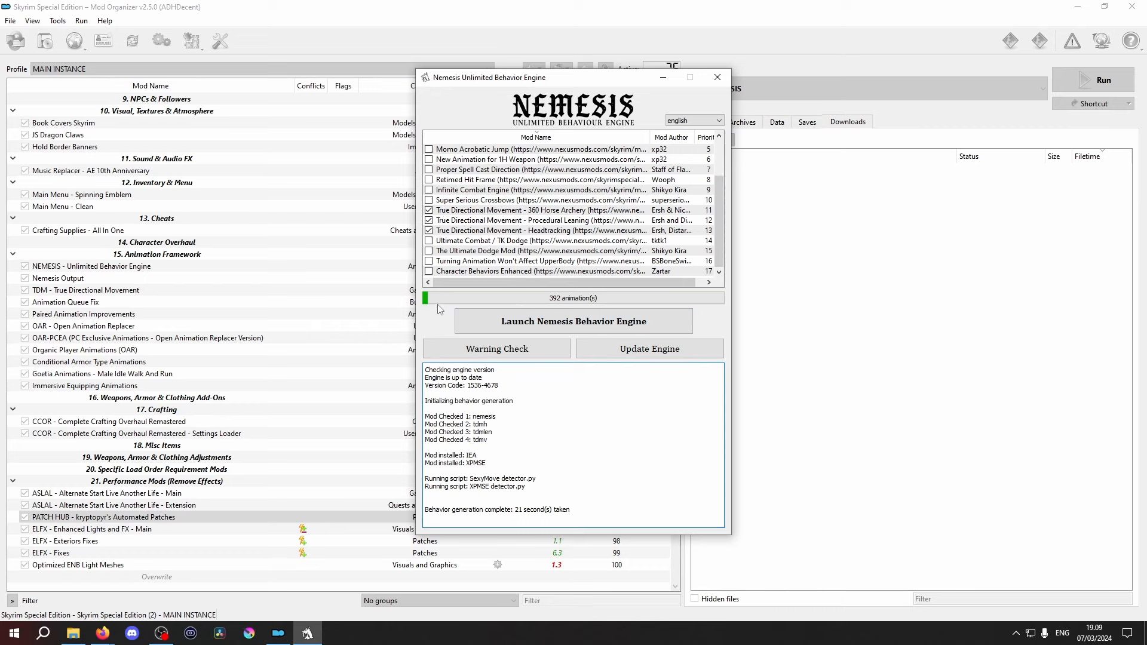
# Close the Nemesis engine window, choose SKSE as the executable and run it
pyautogui.click(719, 79)
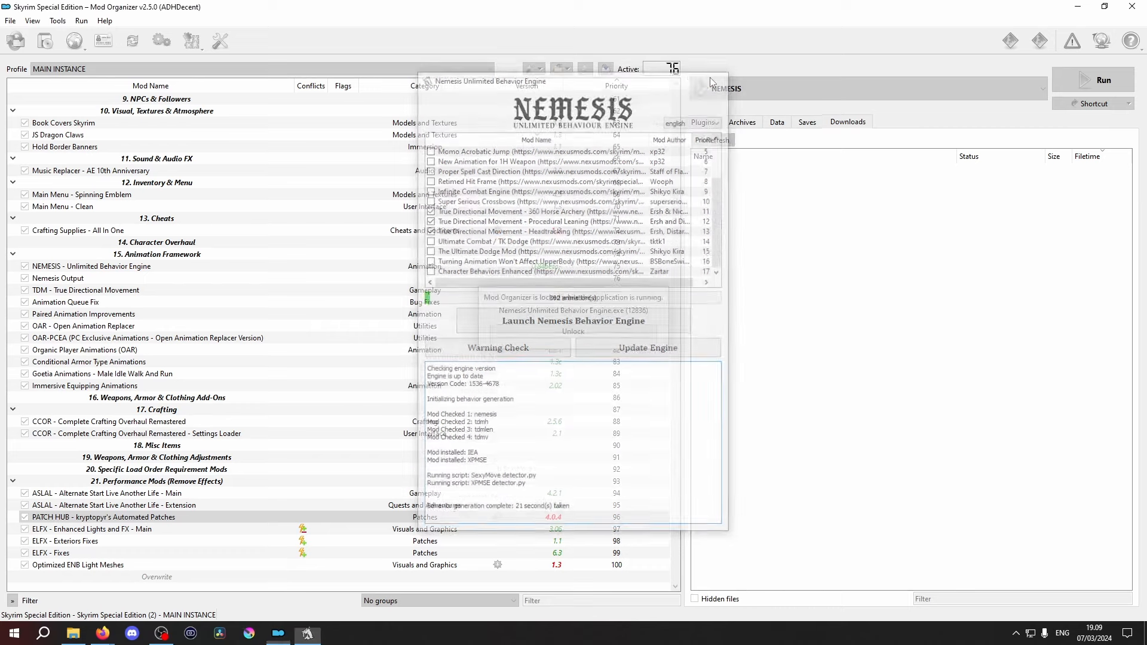
pyautogui.click(720, 91)
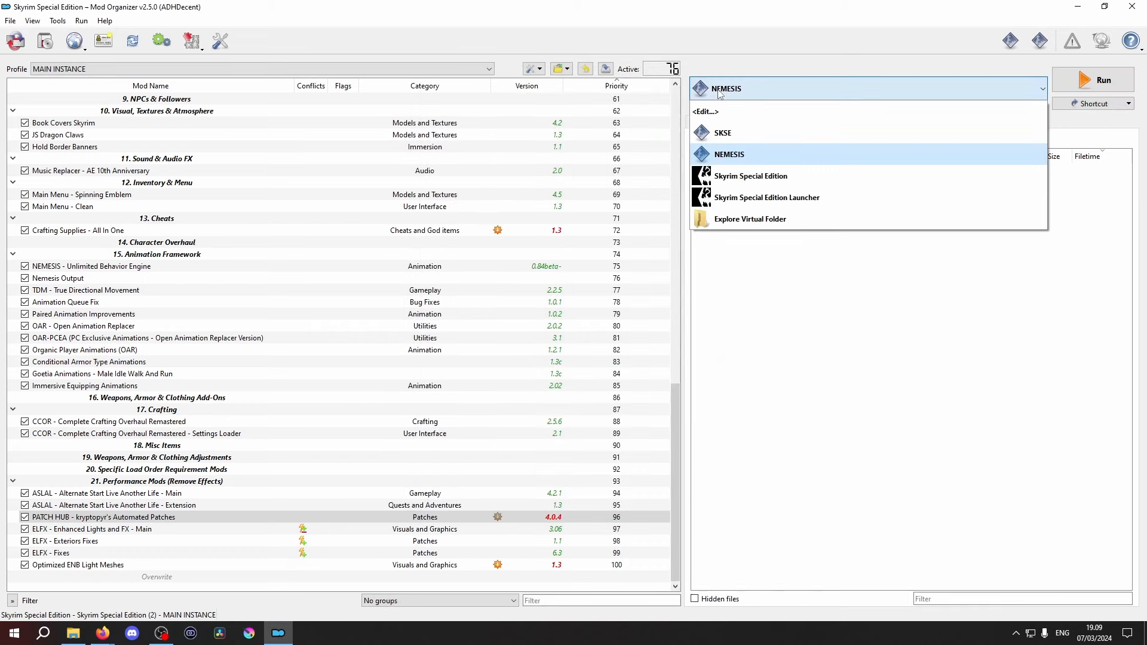
pyautogui.click(739, 133)
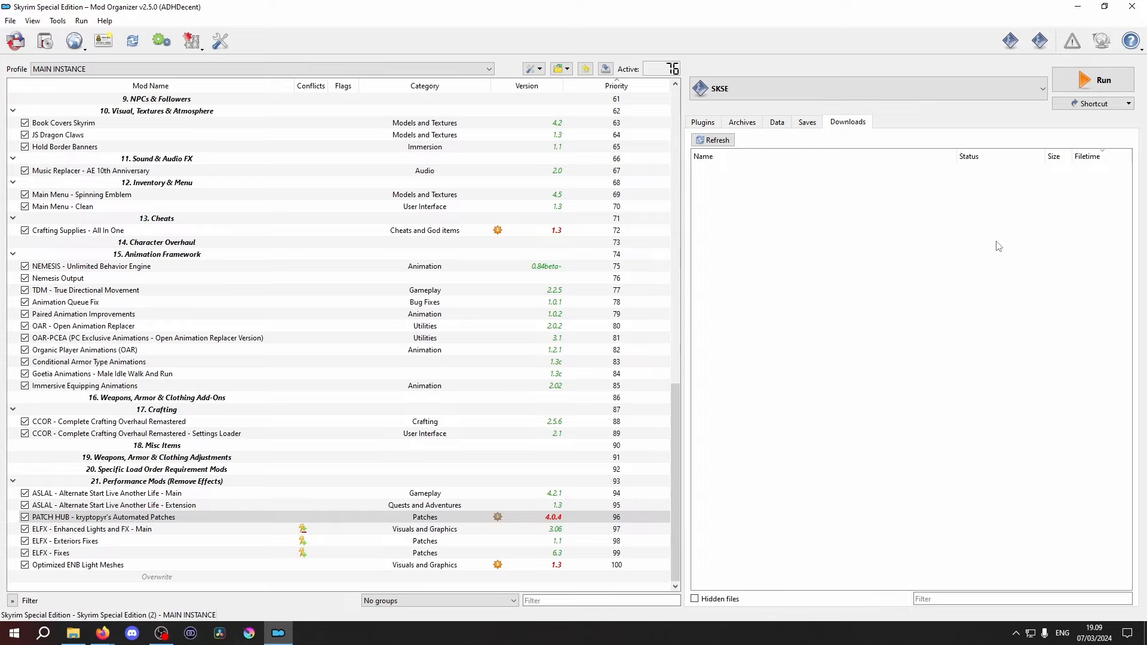
pyautogui.click(1106, 90)
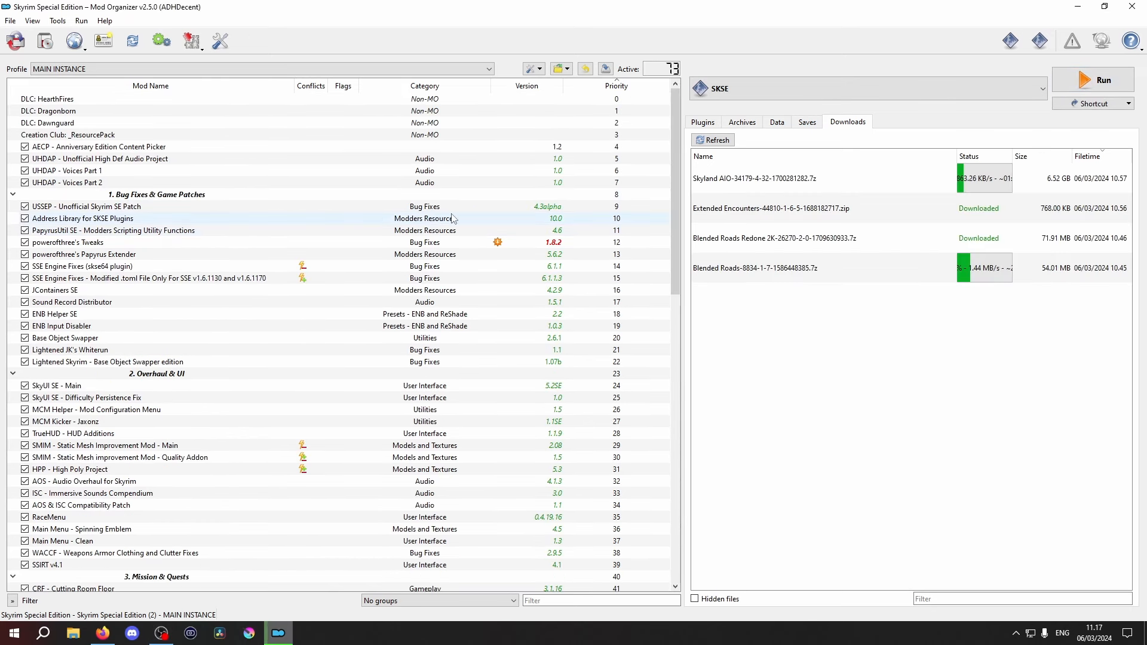
# Force-check powerofthree's Tweaks for updates and inspect its installed and newest version details
pyautogui.click(560, 244)
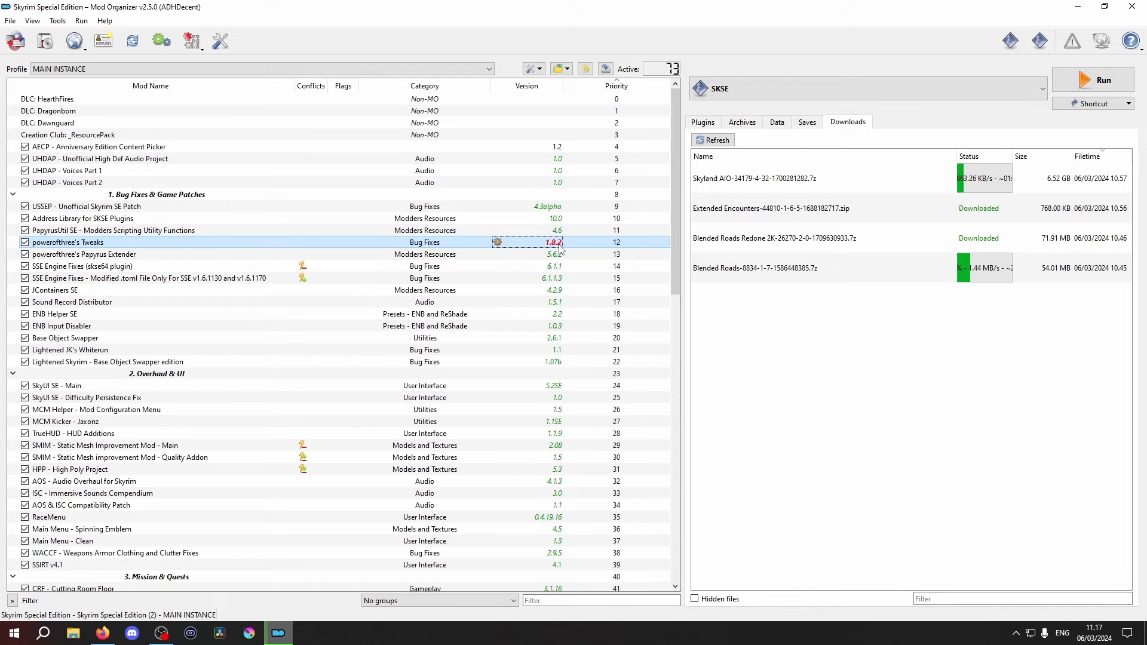
pyautogui.rightClick(561, 249)
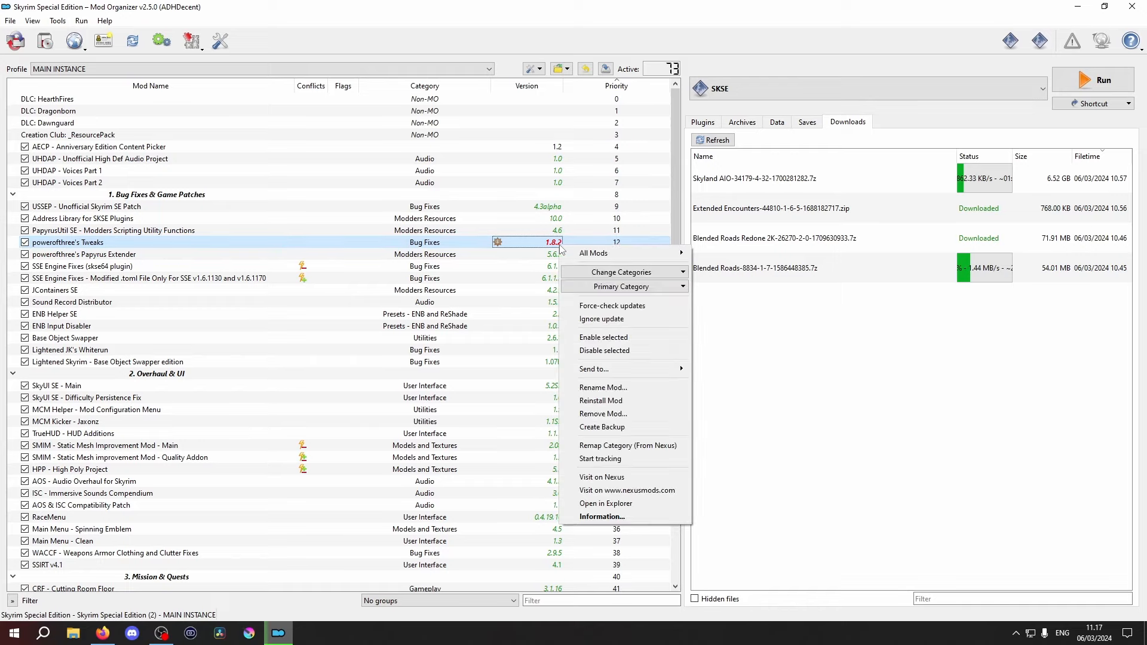
pyautogui.click(612, 305)
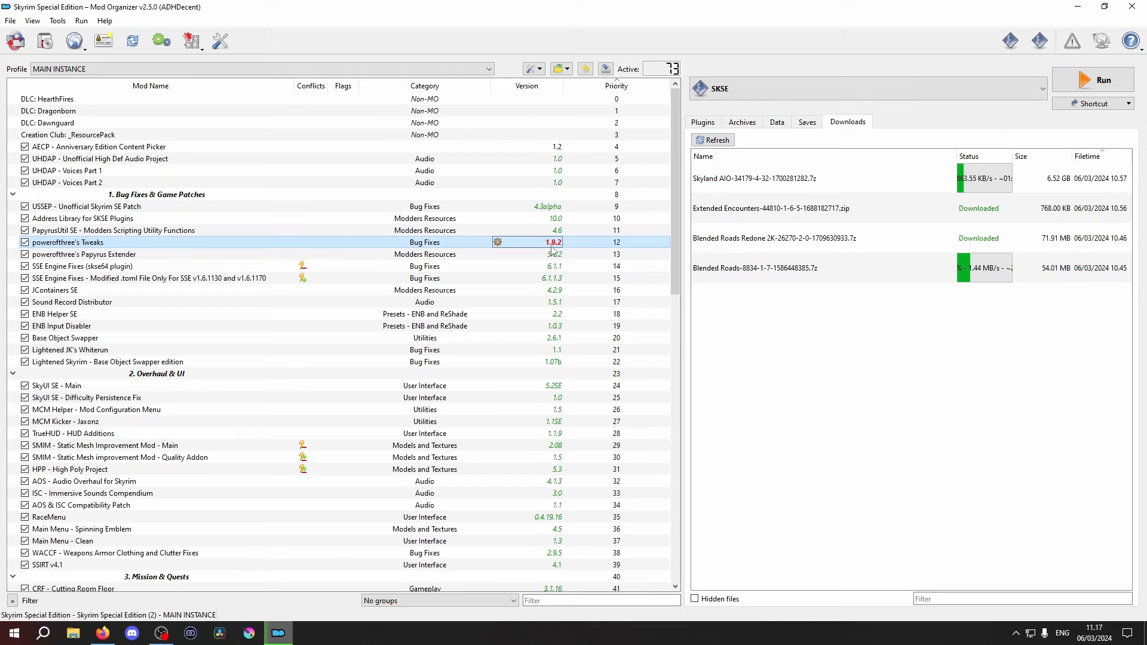
pyautogui.moveTo(552, 250)
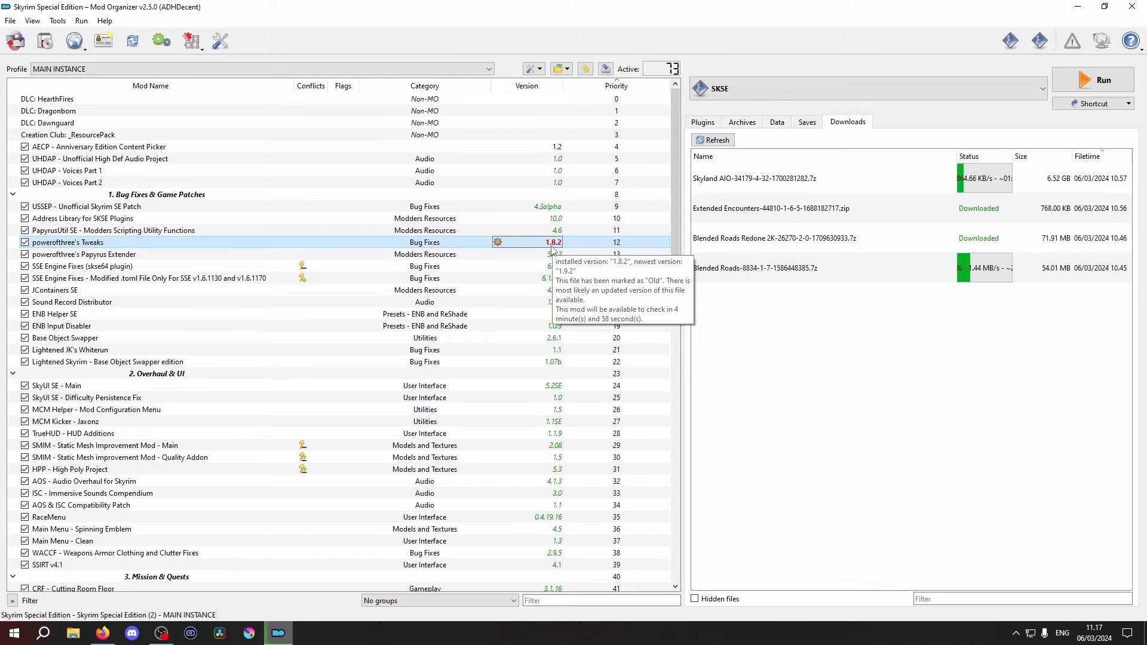
pyautogui.rightClick(552, 249)
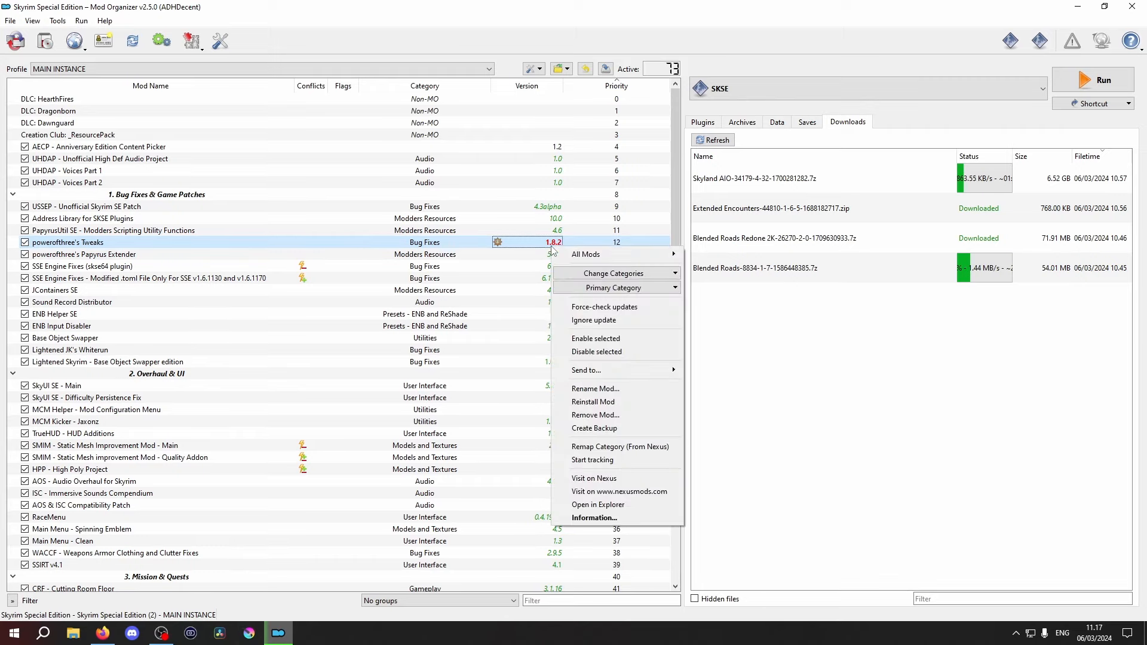
pyautogui.press('Escape')
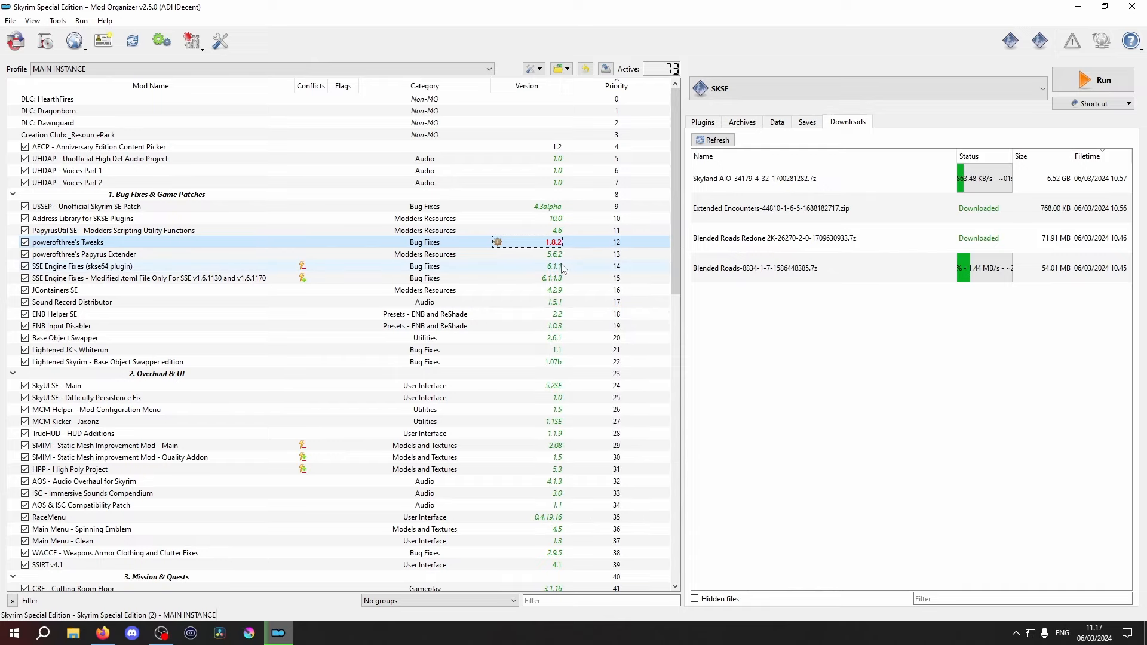
pyautogui.rightClick(554, 245)
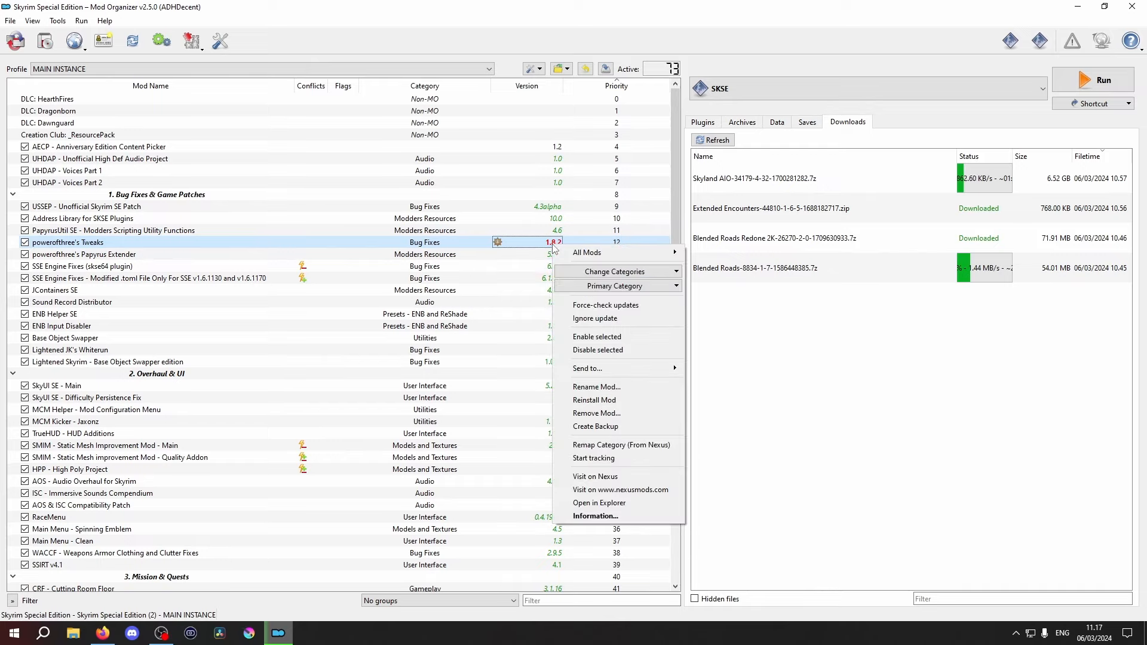
pyautogui.press('Escape')
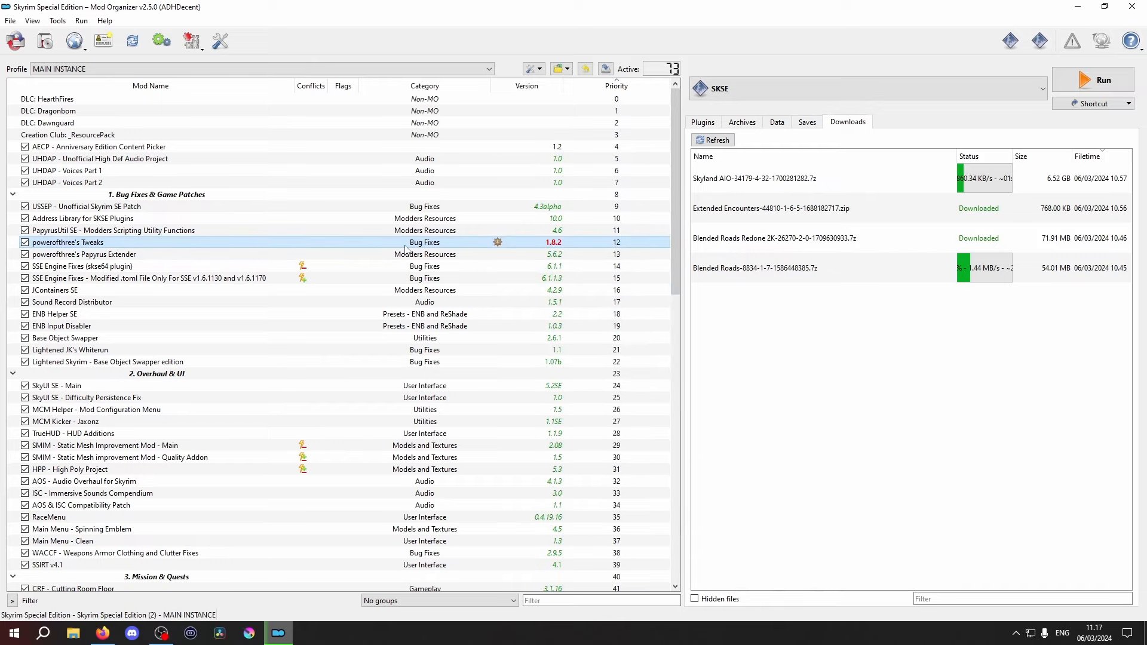
# Visit the Nexus page of powerofthree's Tweaks and download main file version 1.9.2 through the mod manager
pyautogui.rightClick(406, 245)
pyautogui.click(466, 479)
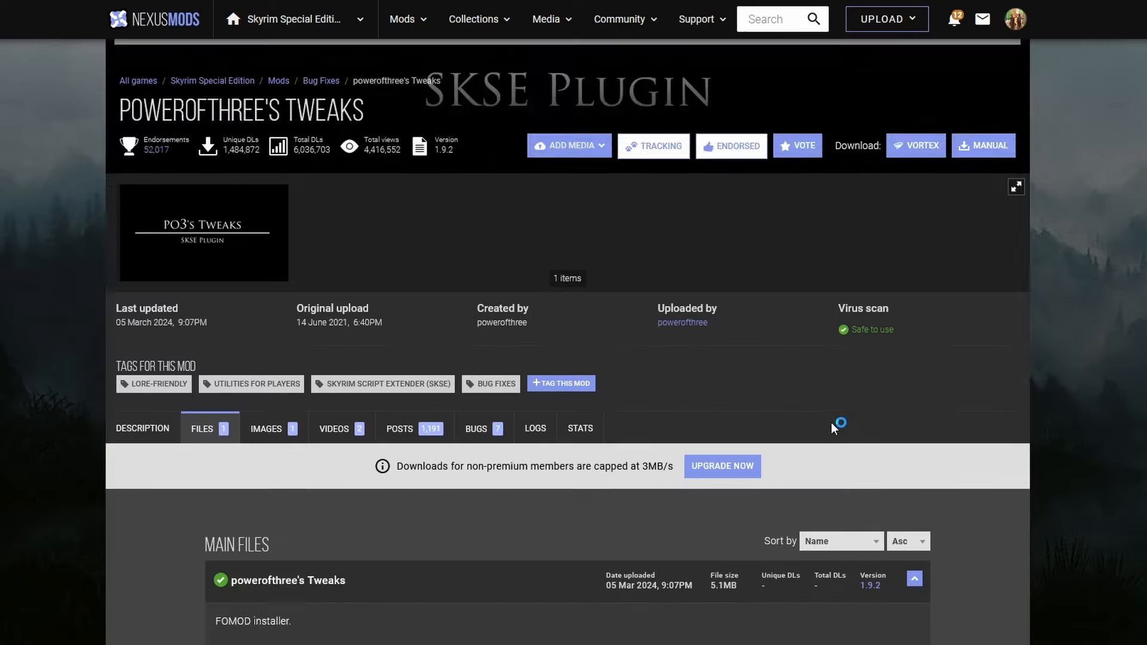
pyautogui.scroll(-5, 831, 422)
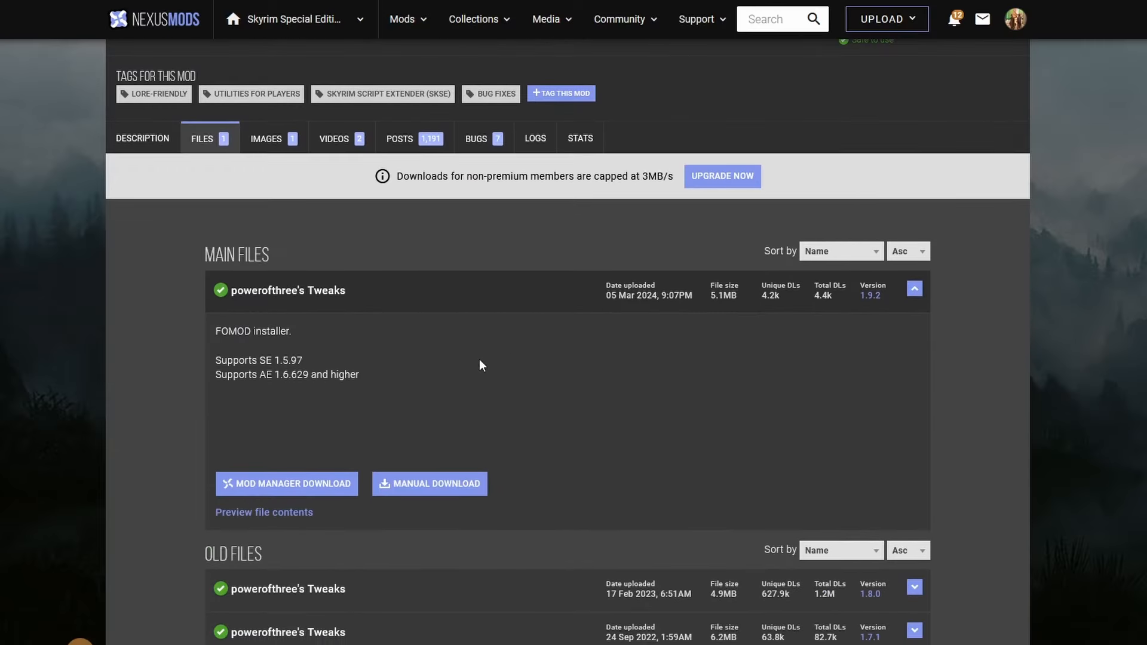
pyautogui.click(325, 484)
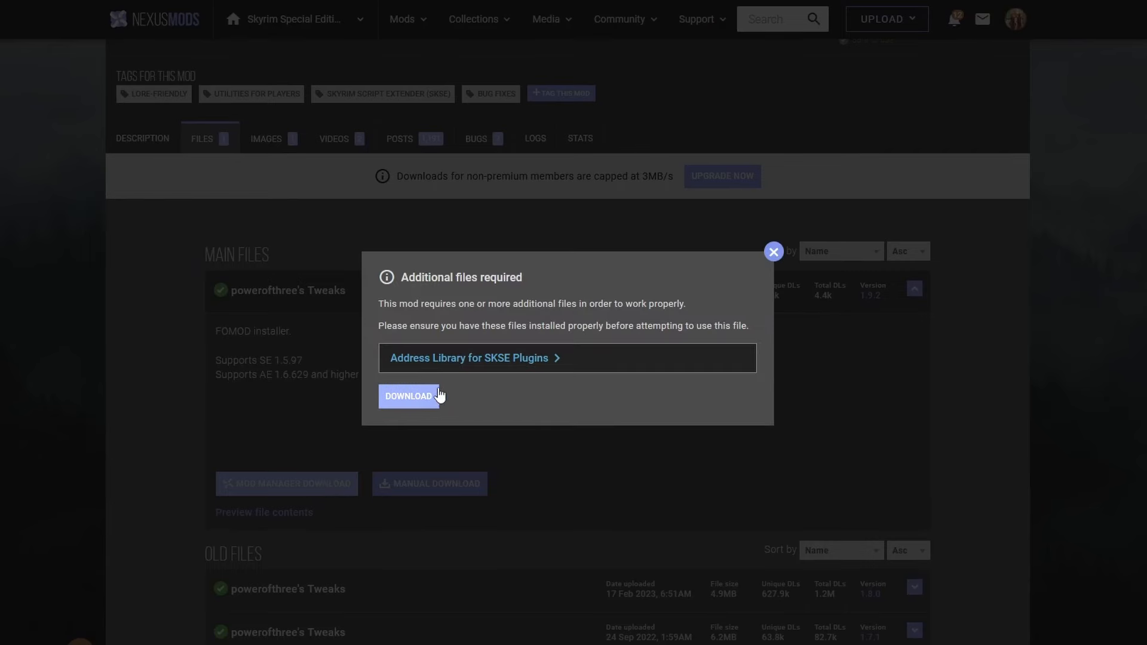
pyautogui.click(408, 403)
pyautogui.click(614, 415)
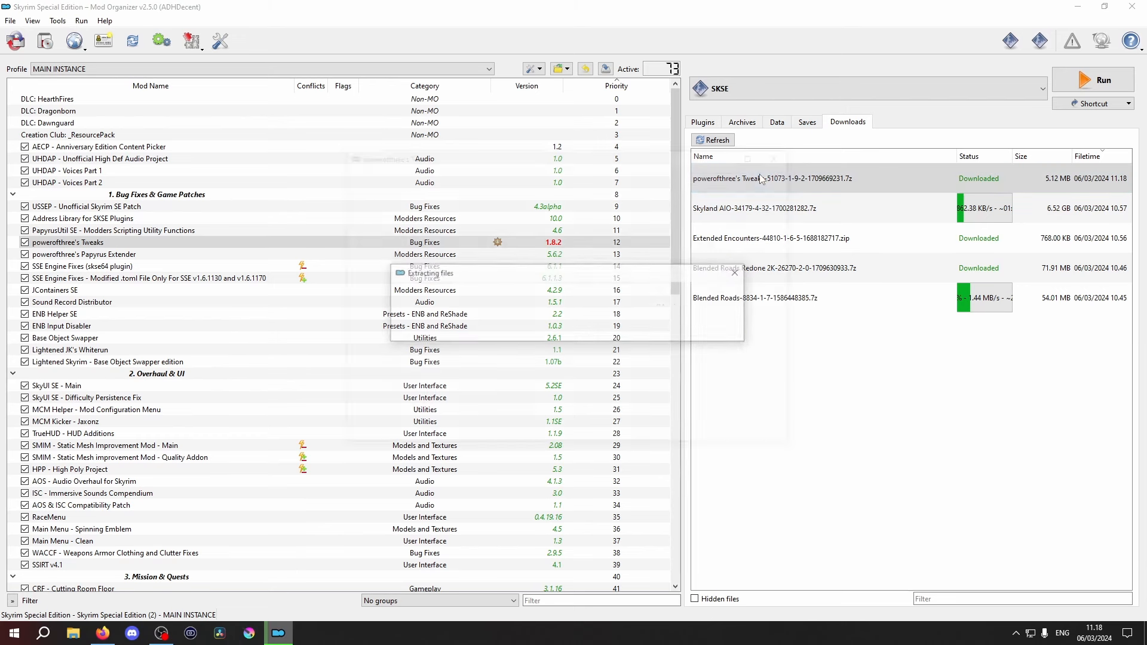
# Install the downloaded powerofthree's Tweaks archive with the SSE v1.6.629+ ("Anniversary Edition") DLL, replacing the existing mod
pyautogui.doubleClick(759, 176)
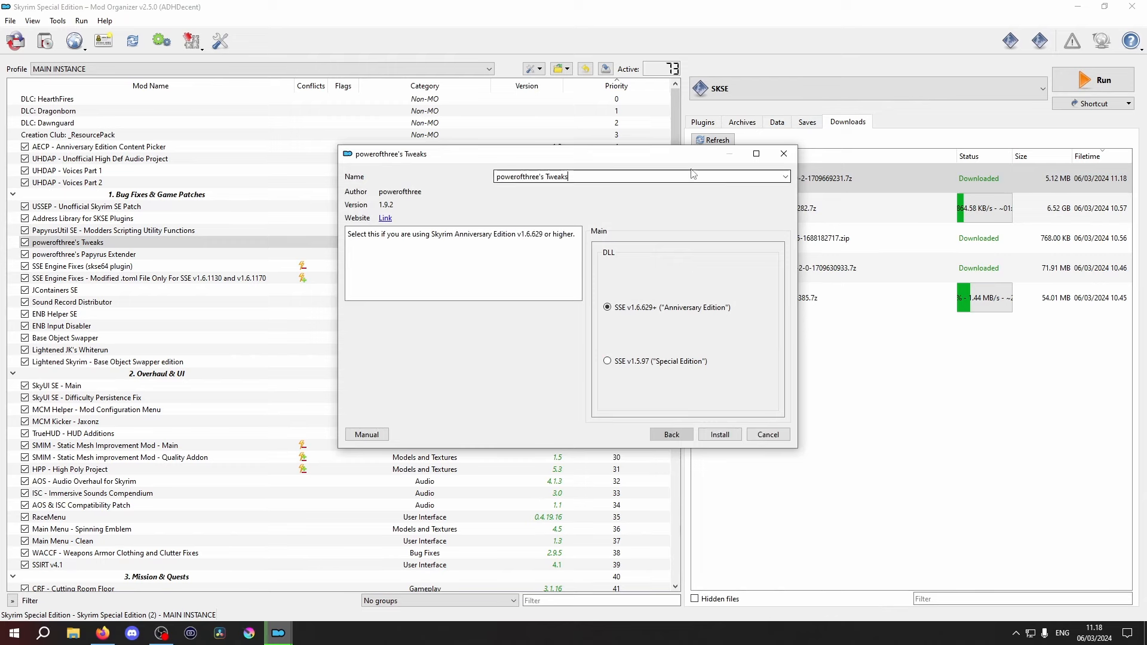
pyautogui.click(725, 440)
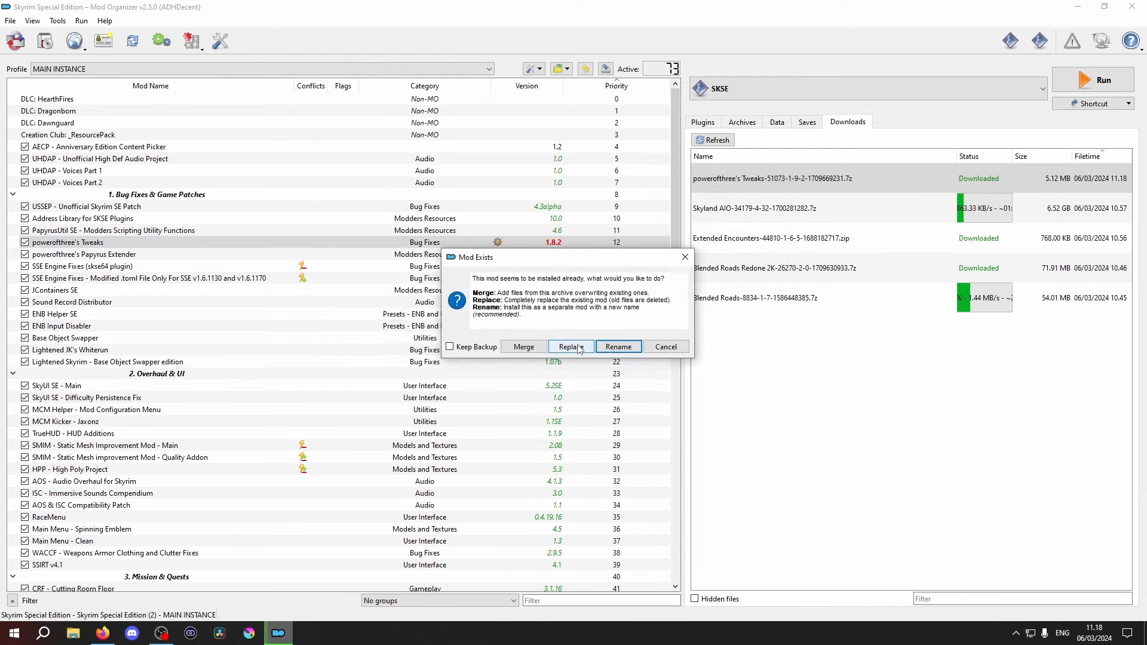
pyautogui.click(572, 347)
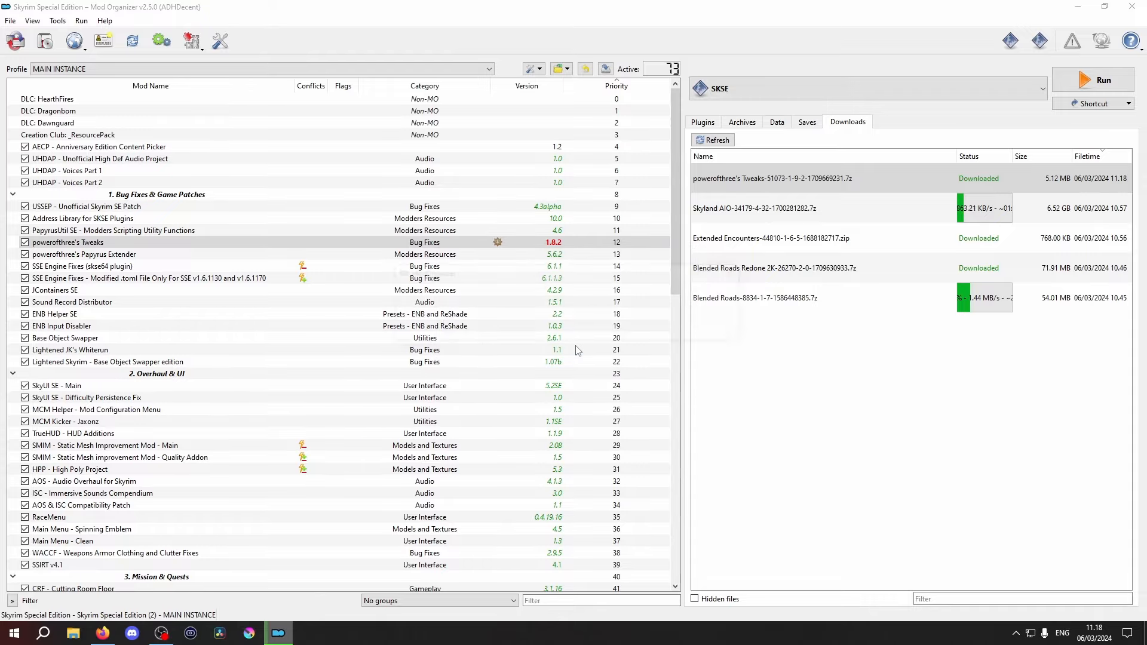